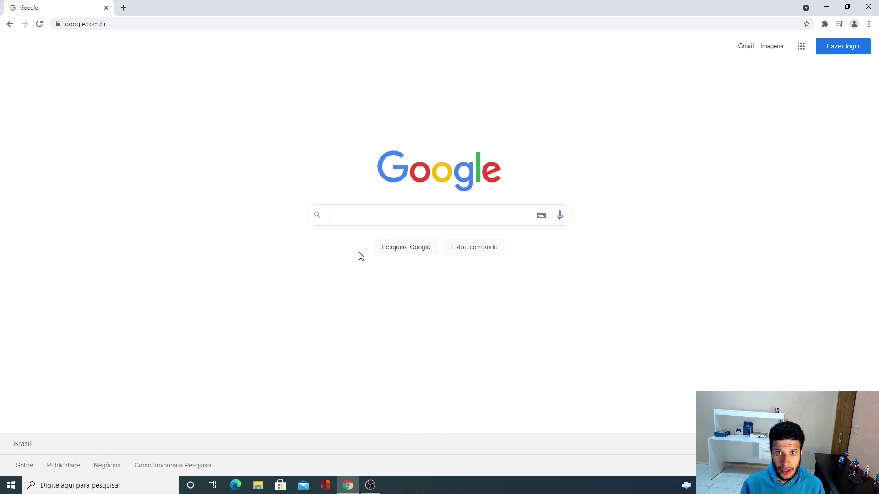
- Search Google for "android studio" and open the official "Download Android Studio and SDK tools" page
{"action": "type", "text": "android studio"}
{"action": "key", "text": "Return"}
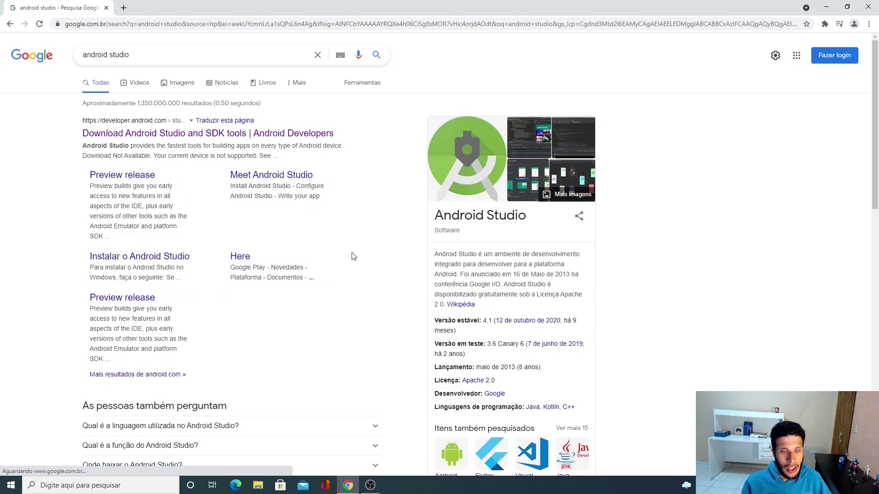
{"action": "key", "text": "ctrl+plus"}
{"action": "key", "text": "ctrl+plus"}
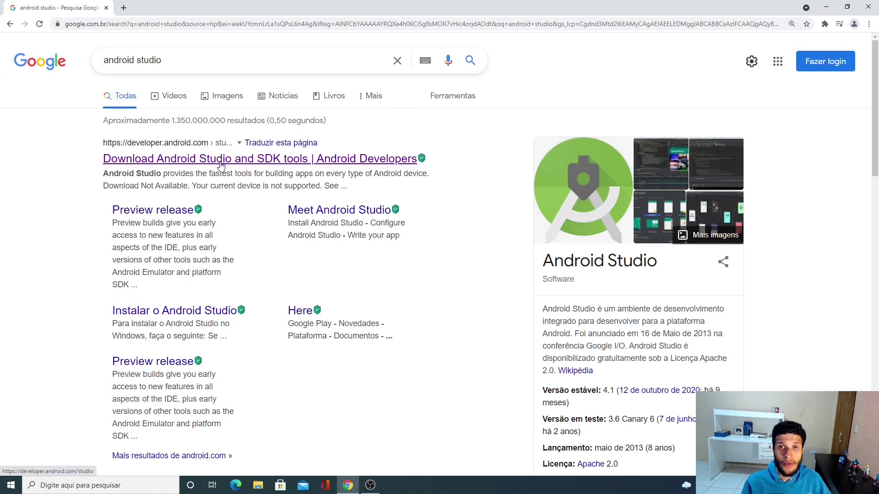
{"action": "left_click", "coordinate": [186, 159]}
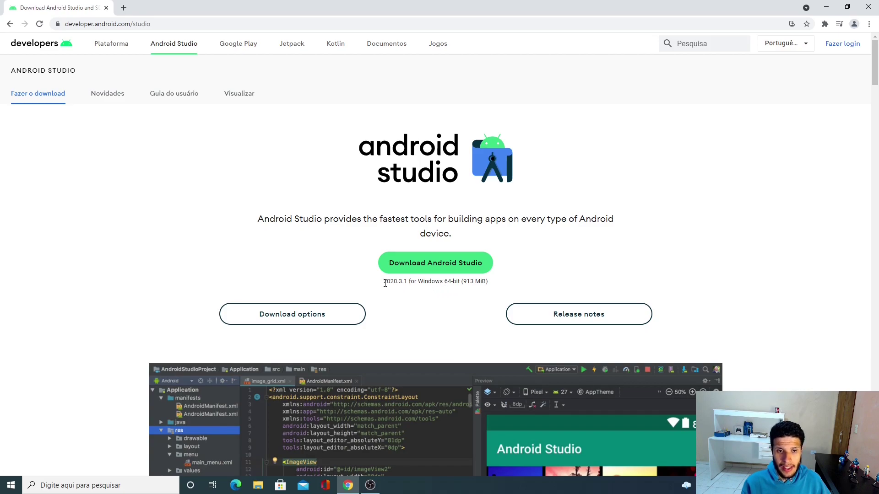
- Examine the version number given for the Windows 64-bit download of Android Studio
{"action": "left_click_drag", "start_coordinate": [386, 283], "coordinate": [403, 283]}
{"action": "left_click", "coordinate": [404, 282]}
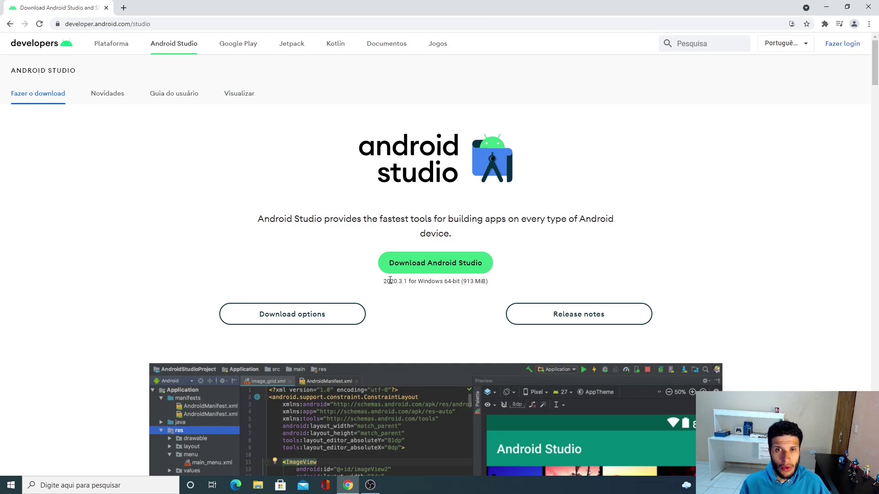
{"action": "left_click_drag", "start_coordinate": [384, 281], "coordinate": [402, 281]}
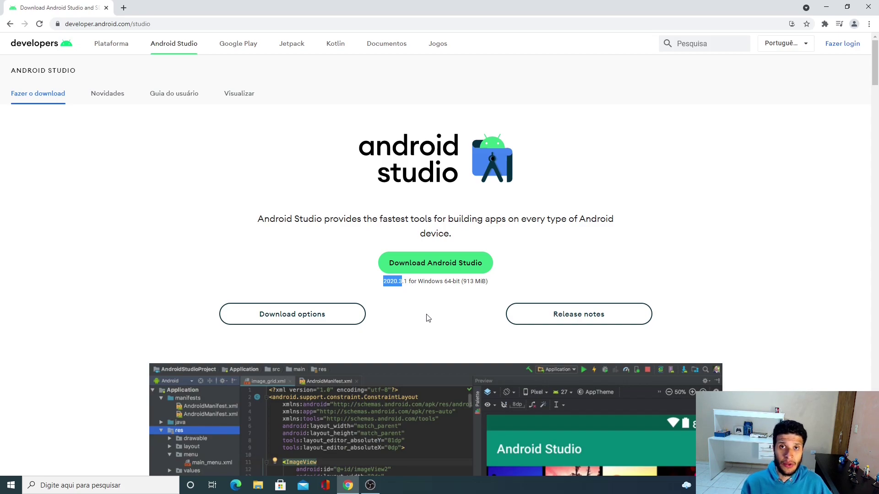
{"action": "left_click", "coordinate": [403, 292]}
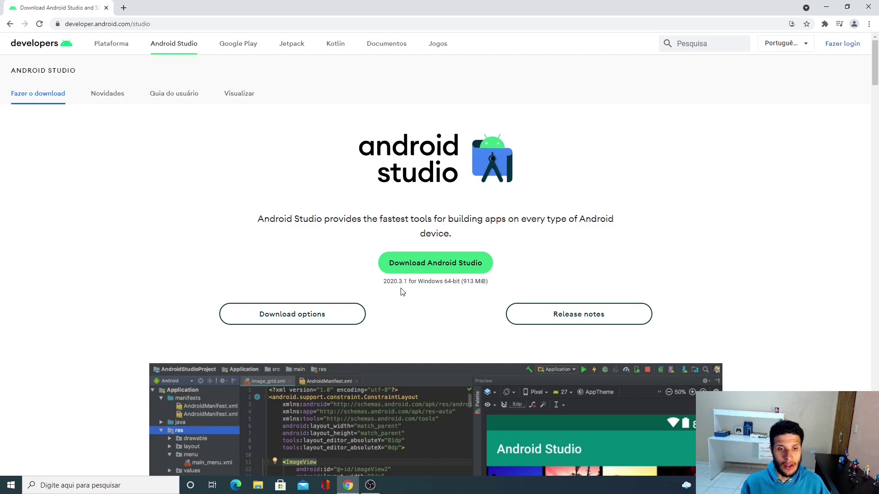
{"action": "left_click_drag", "start_coordinate": [383, 281], "coordinate": [403, 281]}
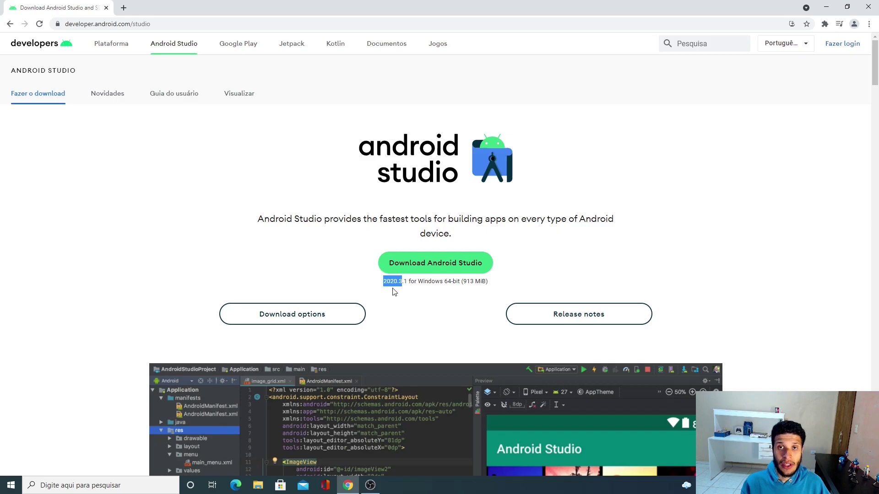
{"action": "left_click", "coordinate": [407, 287]}
{"action": "left_click_drag", "start_coordinate": [406, 281], "coordinate": [404, 282]}
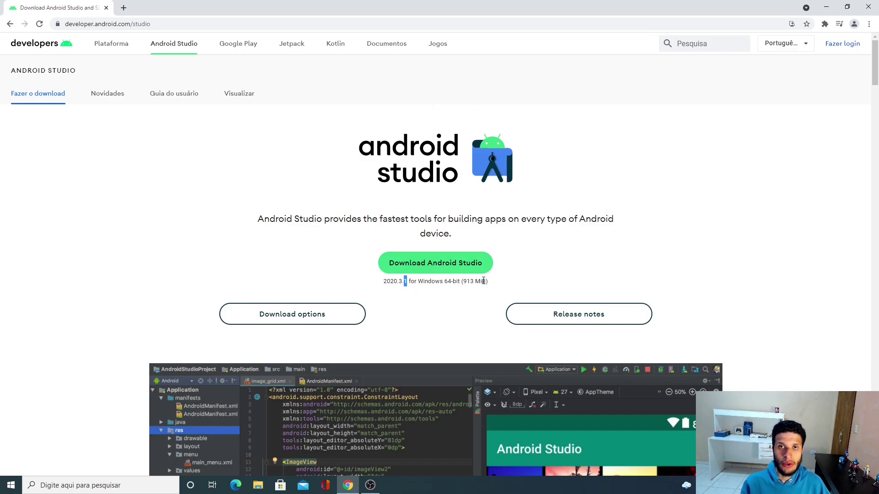
- Review the Windows system requirements for Android Studio, especially the required amount of RAM
{"action": "scroll", "coordinate": [485, 279], "scroll_direction": "down", "scroll_amount": 10}
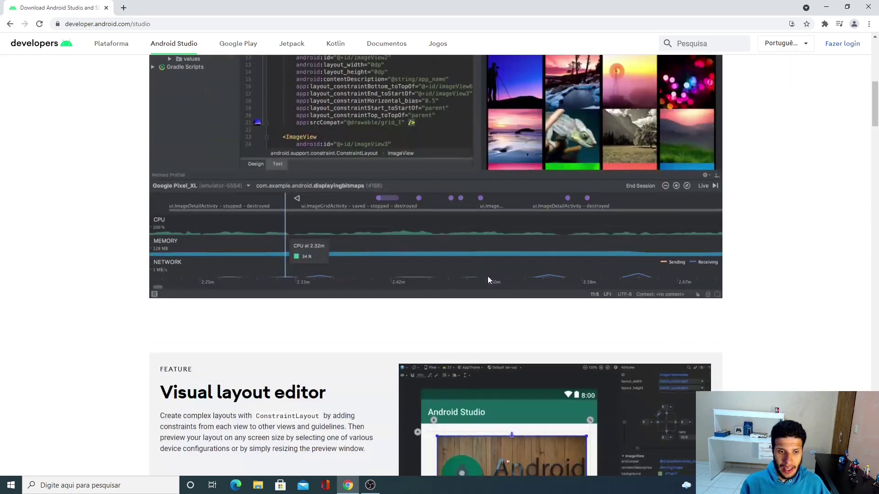
{"action": "scroll", "coordinate": [487, 277], "scroll_direction": "up", "scroll_amount": 9}
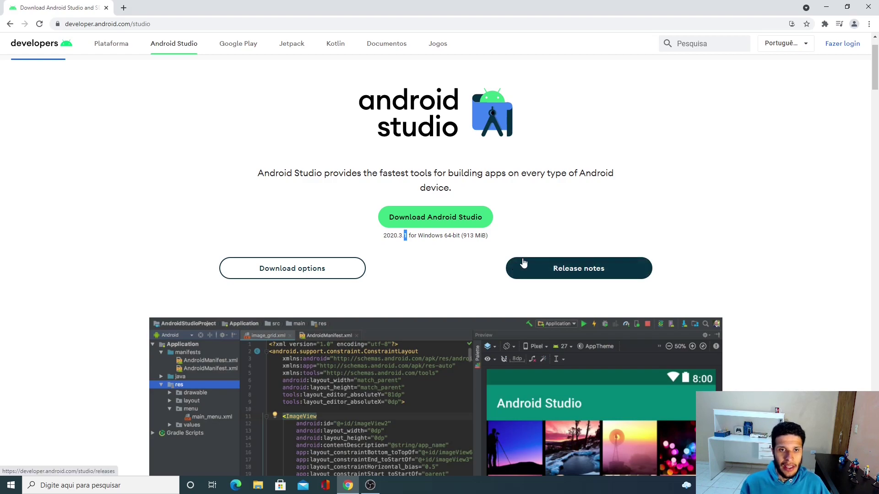
{"action": "scroll", "coordinate": [514, 235], "scroll_direction": "down", "scroll_amount": 5}
{"action": "scroll", "coordinate": [515, 234], "scroll_direction": "down", "scroll_amount": 15}
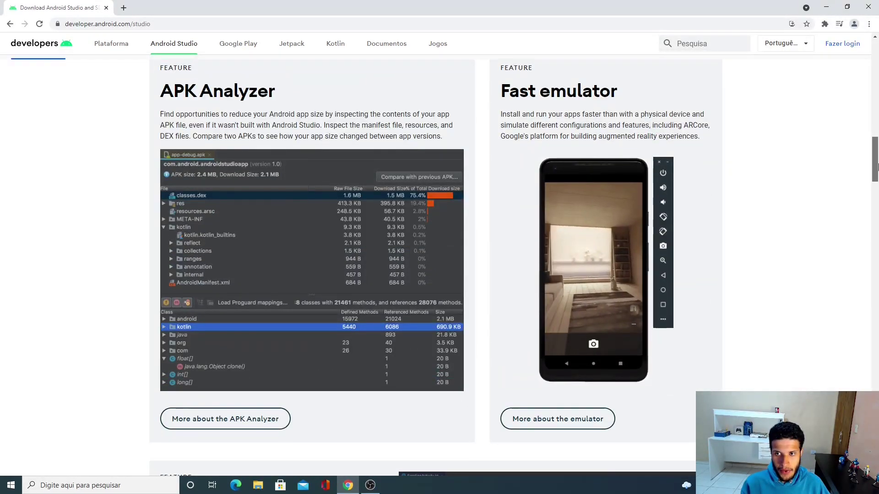
{"action": "left_click_drag", "start_coordinate": [874, 167], "coordinate": [874, 401]}
{"action": "scroll", "coordinate": [599, 316], "scroll_direction": "down", "scroll_amount": 6}
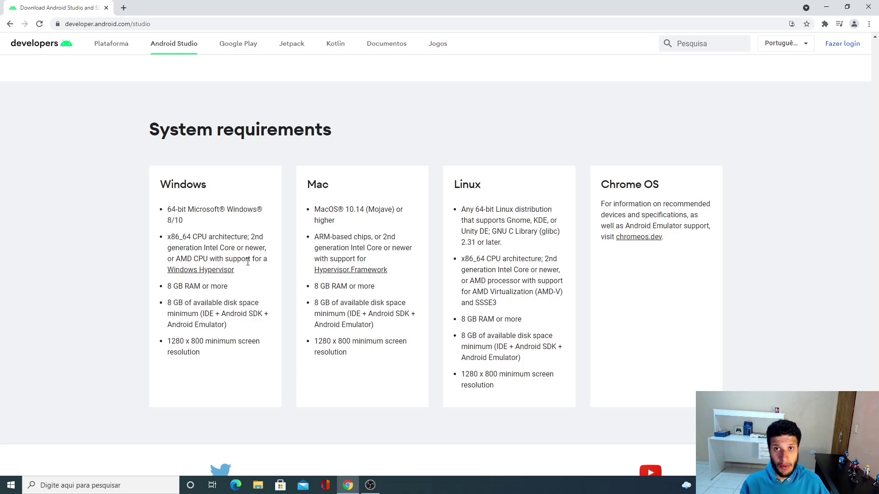
{"action": "left_click_drag", "start_coordinate": [200, 287], "coordinate": [161, 290]}
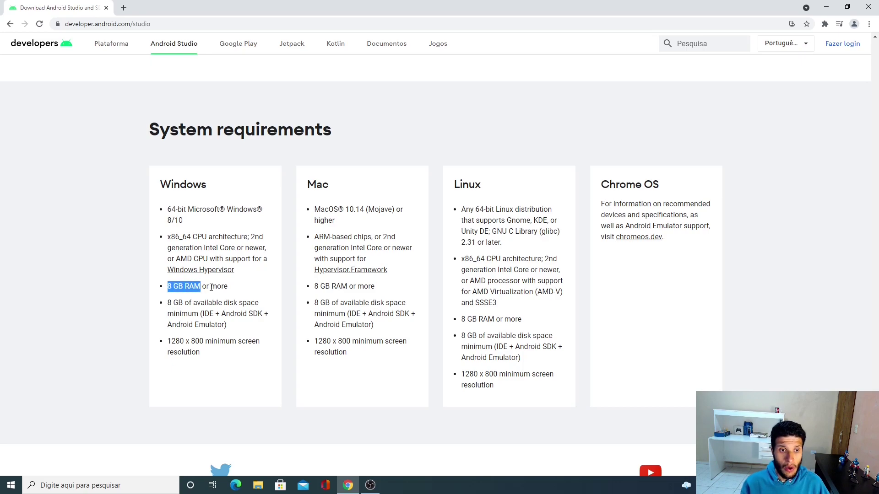
{"action": "left_click_drag", "start_coordinate": [211, 287], "coordinate": [233, 291]}
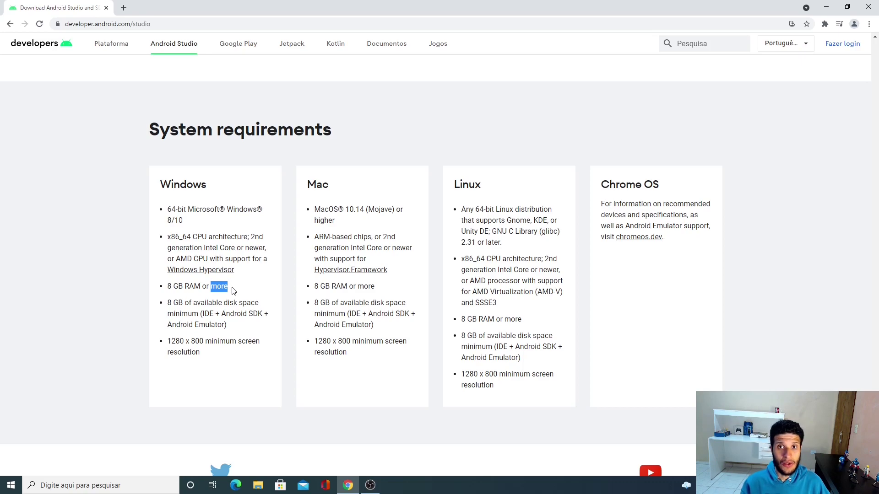
{"action": "left_click_drag", "start_coordinate": [167, 287], "coordinate": [201, 287]}
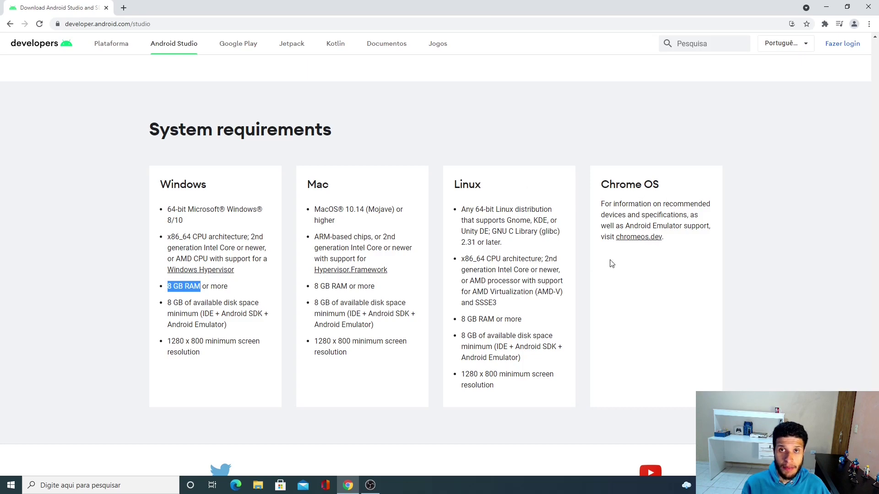
{"action": "left_click", "coordinate": [237, 283]}
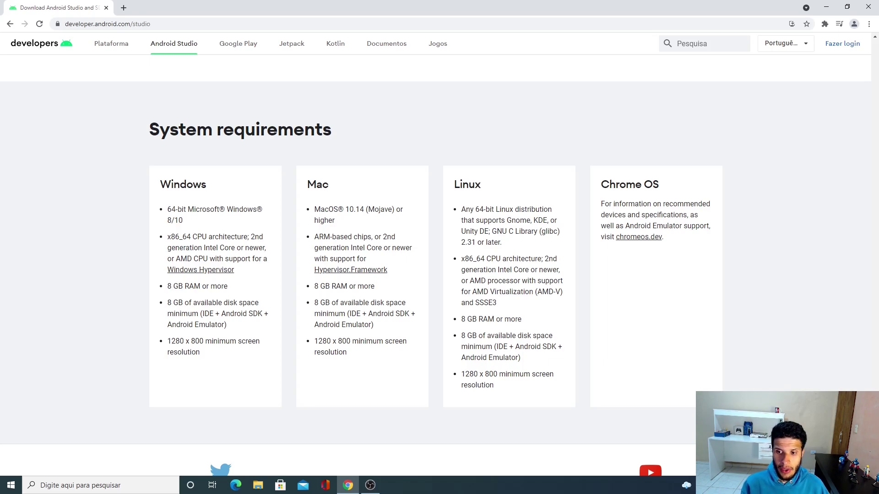
- Accept the terms and conditions and download Android Studio 2020.3.1 for Windows
{"action": "left_click", "coordinate": [875, 171]}
{"action": "scroll", "coordinate": [875, 170], "scroll_direction": "up", "scroll_amount": 10}
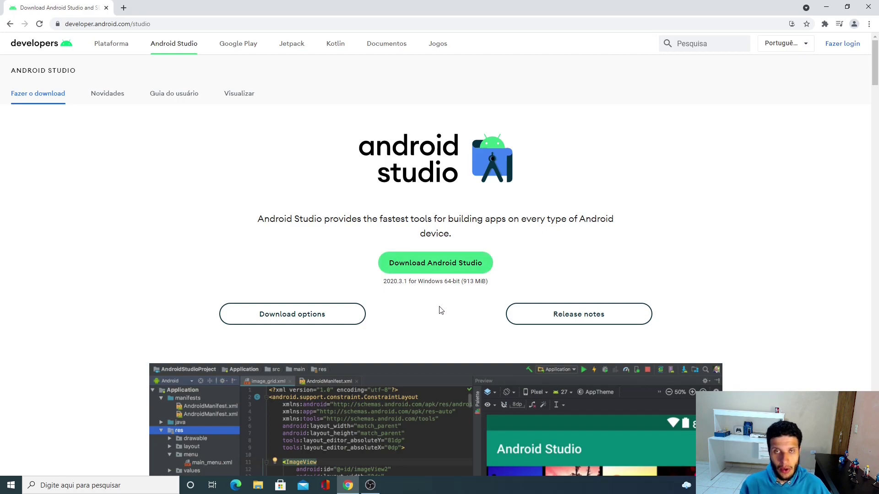
{"action": "left_click", "coordinate": [451, 266]}
{"action": "scroll", "coordinate": [682, 252], "scroll_direction": "down", "scroll_amount": 3}
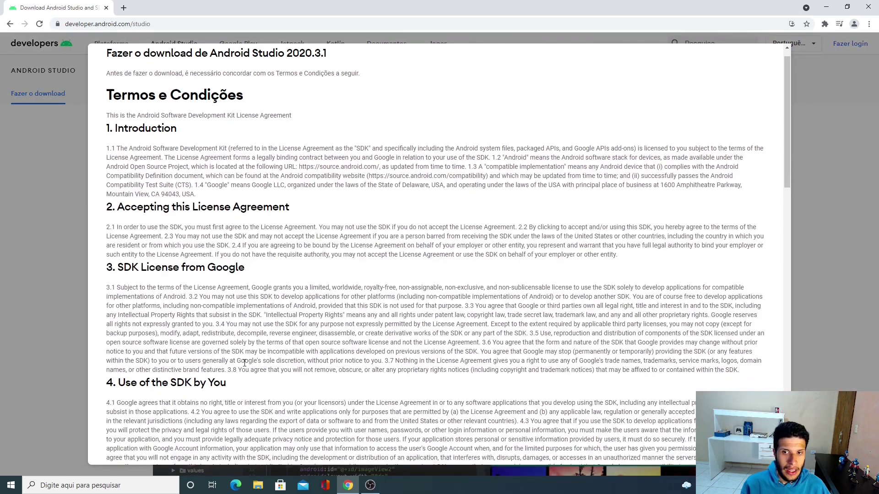
{"action": "left_click_drag", "start_coordinate": [784, 155], "coordinate": [788, 391]}
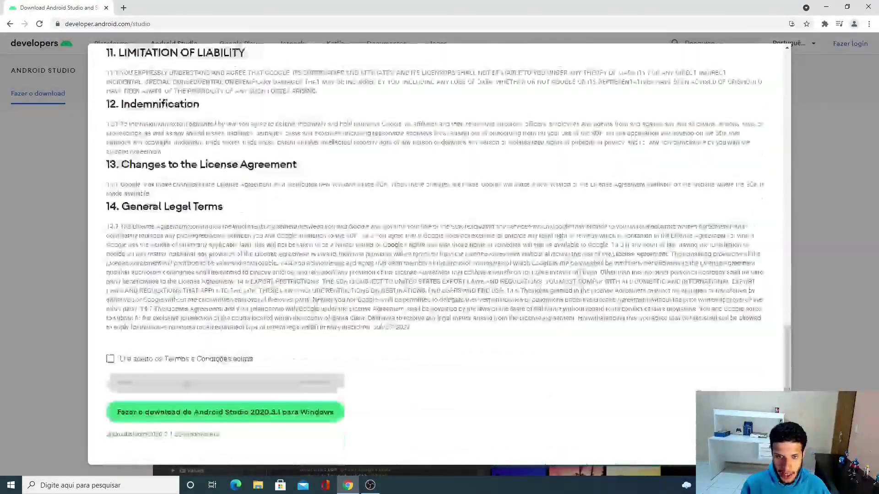
{"action": "left_click", "coordinate": [110, 360]}
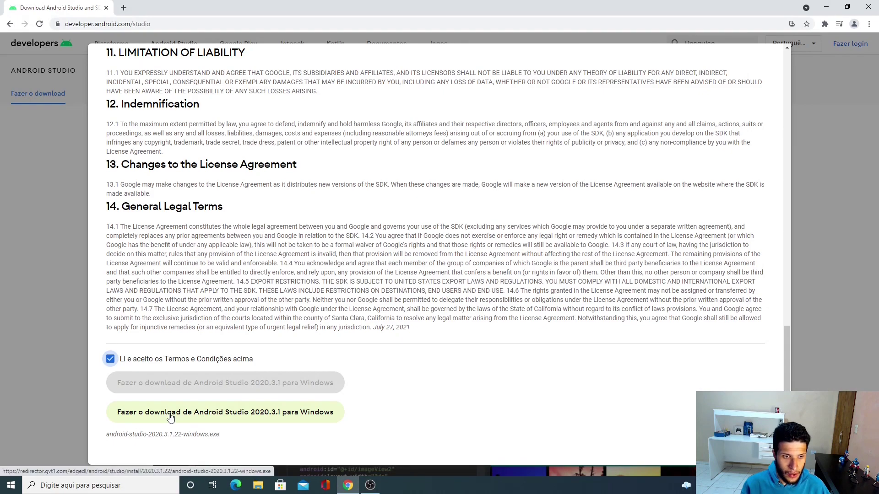
{"action": "left_click", "coordinate": [269, 412]}
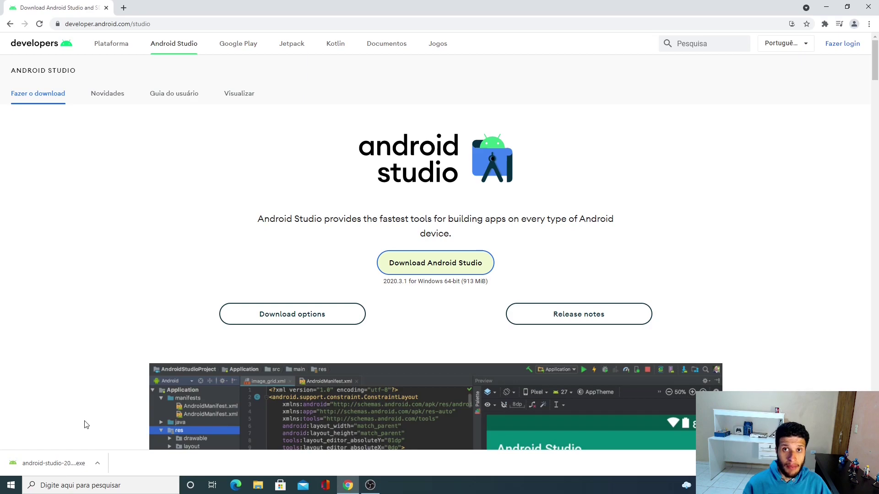
- Show the downloaded file in its folder and launch the android-studio-2020.3.1.22-windows installer
{"action": "left_click", "coordinate": [98, 464]}
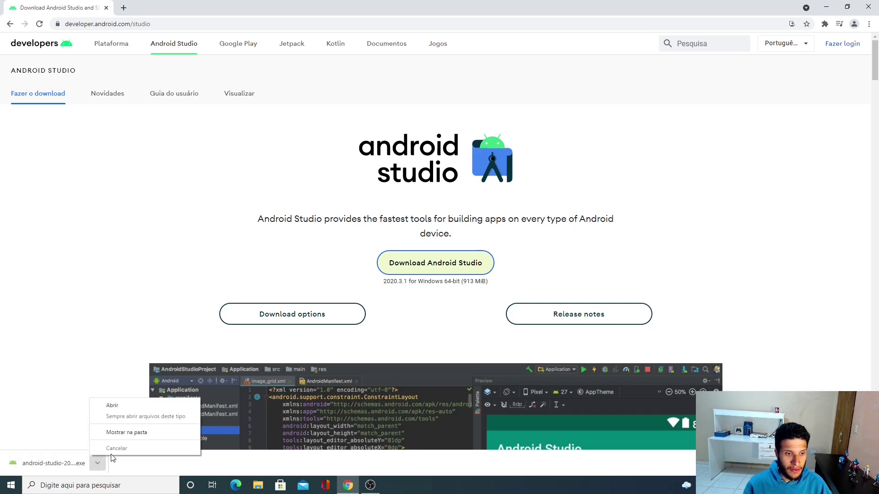
{"action": "left_click", "coordinate": [126, 432]}
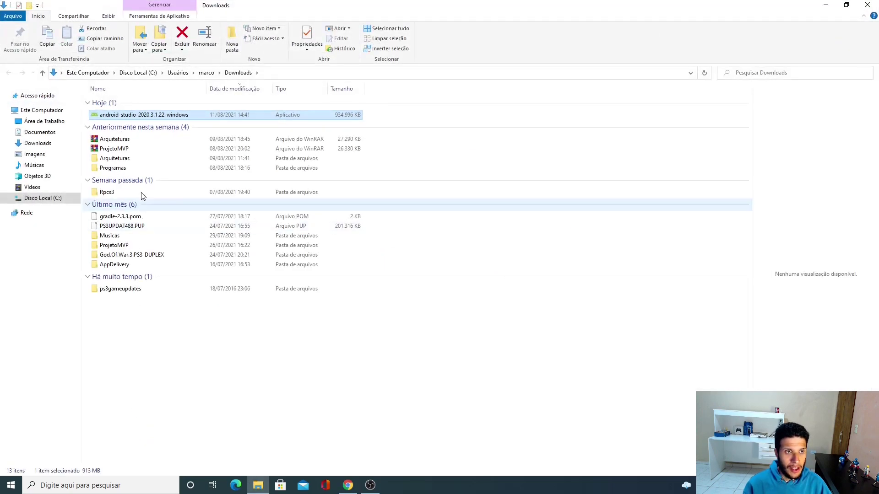
{"action": "right_click", "coordinate": [128, 118]}
{"action": "left_click", "coordinate": [169, 136]}
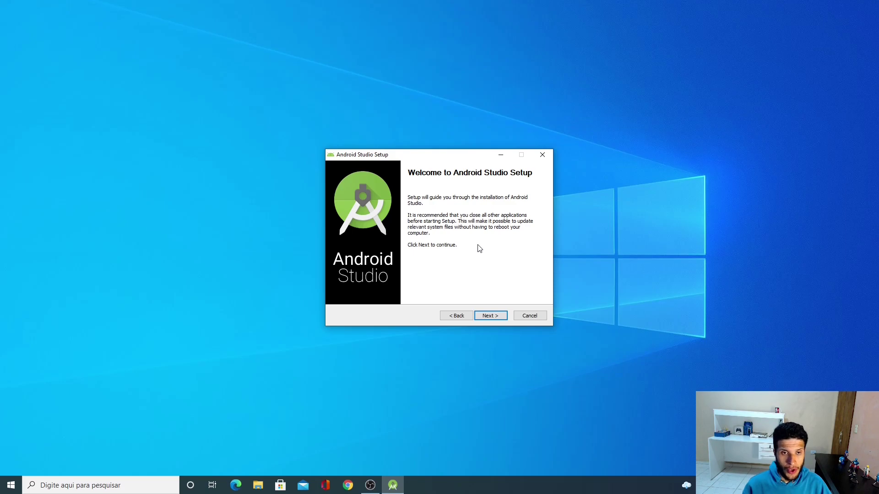
- Proceed through the setup welcome and component selection, keeping Android Studio and Android Virtual Device selected
{"action": "left_click", "coordinate": [493, 315]}
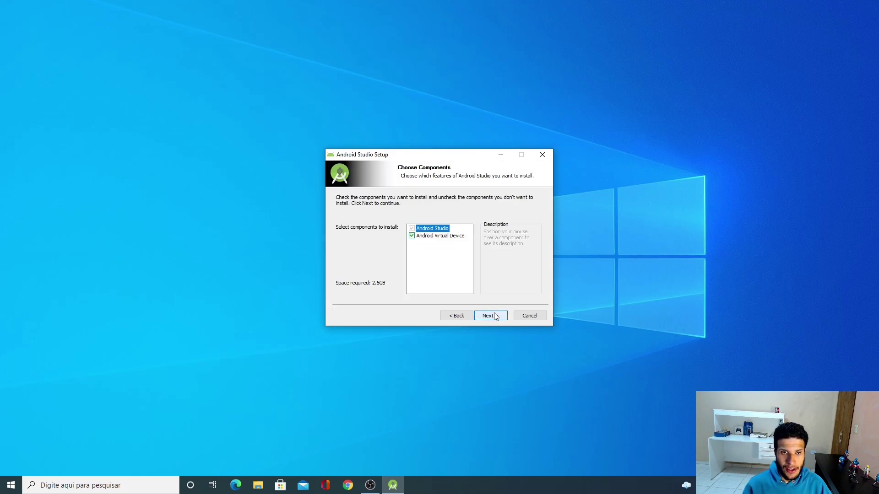
{"action": "mouse_move", "coordinate": [414, 243]}
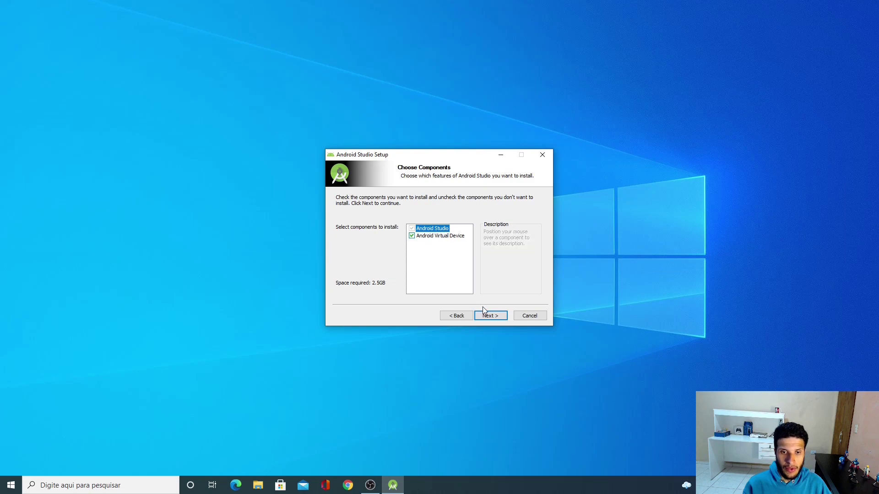
{"action": "left_click", "coordinate": [489, 316]}
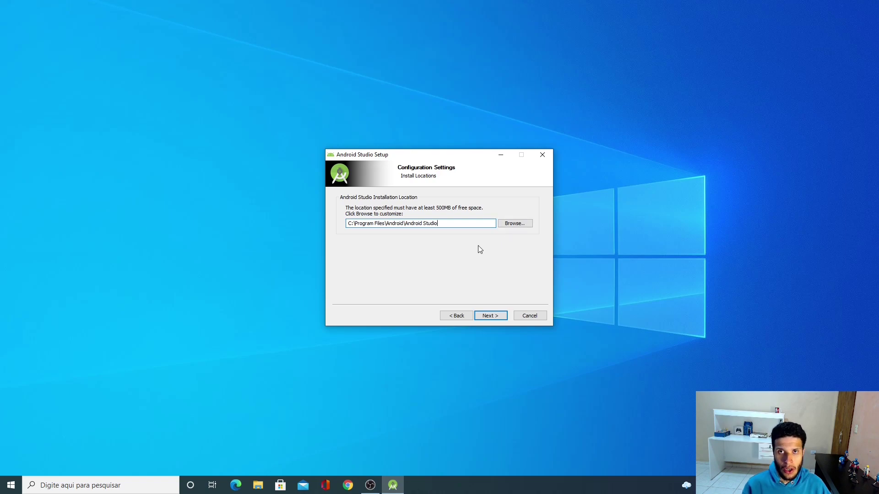
- Keep the installation location C:\Program Files\Android\Android Studio and install with the "Android Studio" Start Menu folder
{"action": "left_click", "coordinate": [513, 224]}
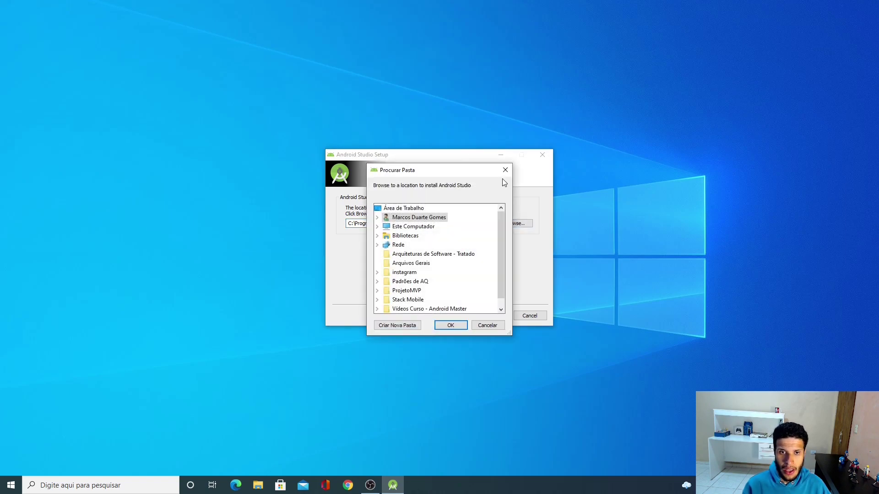
{"action": "left_click", "coordinate": [505, 170]}
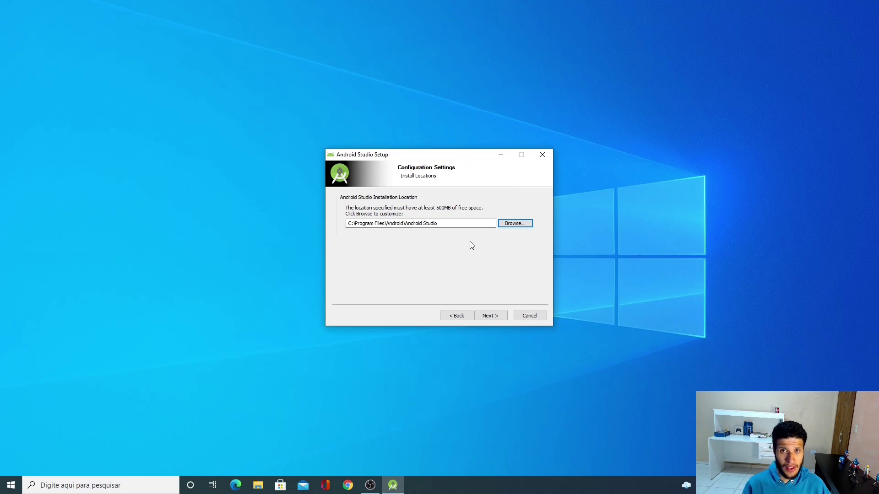
{"action": "left_click", "coordinate": [492, 315]}
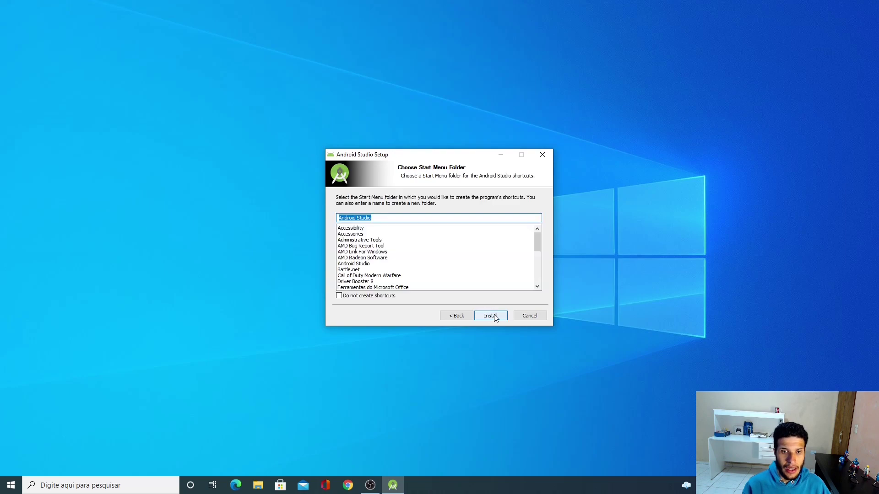
{"action": "left_click", "coordinate": [495, 316]}
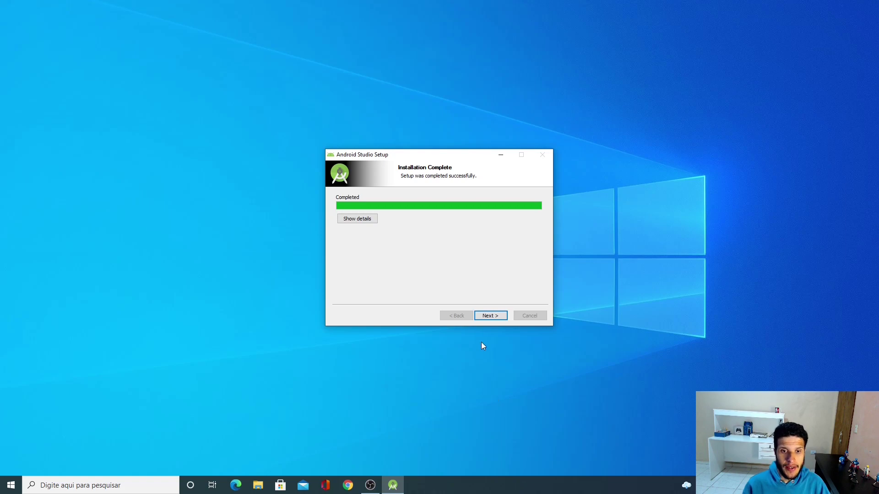
- Finish the setup with Start Android Studio enabled and choose not to import settings at first launch
{"action": "left_click", "coordinate": [489, 315]}
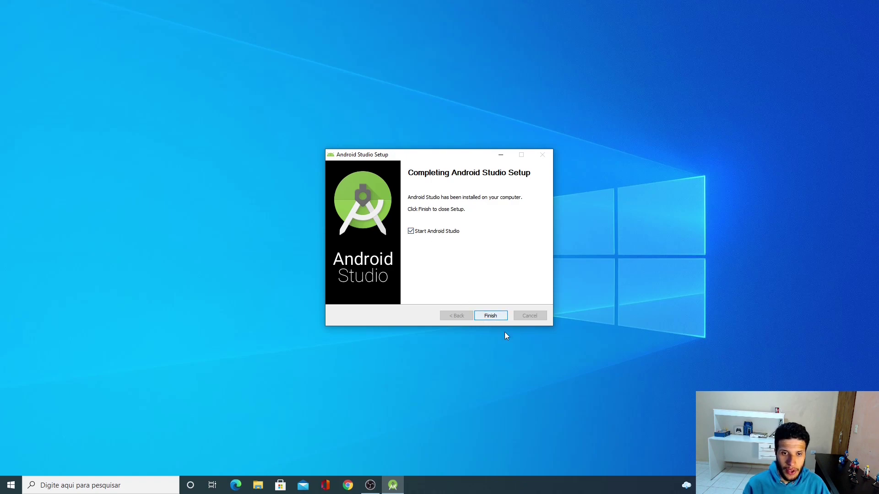
{"action": "left_click", "coordinate": [494, 316]}
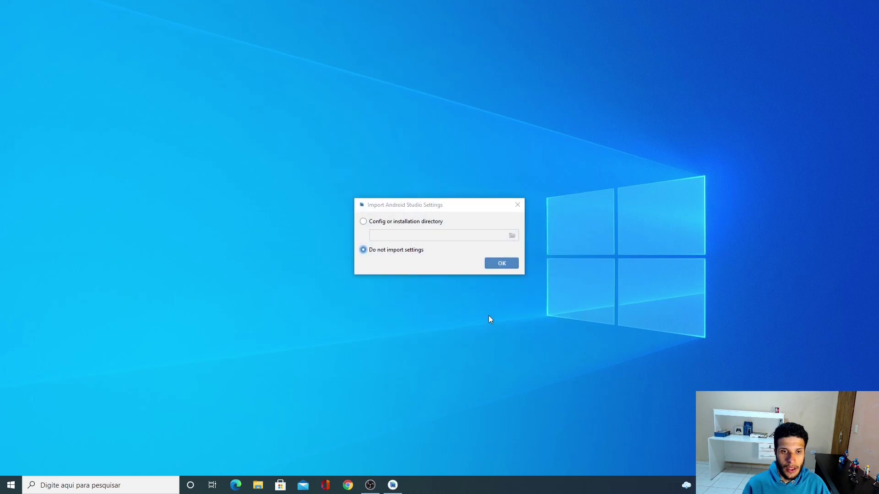
{"action": "left_click_drag", "start_coordinate": [457, 204], "coordinate": [473, 203]}
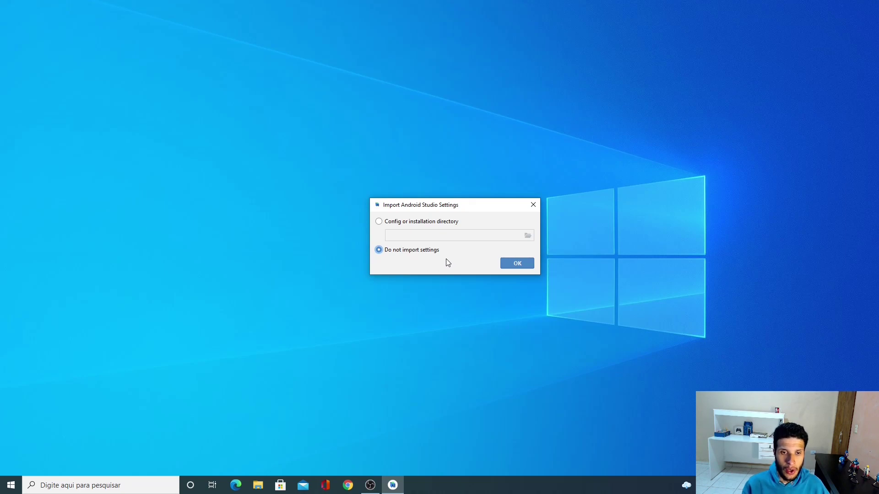
{"action": "left_click", "coordinate": [519, 263]}
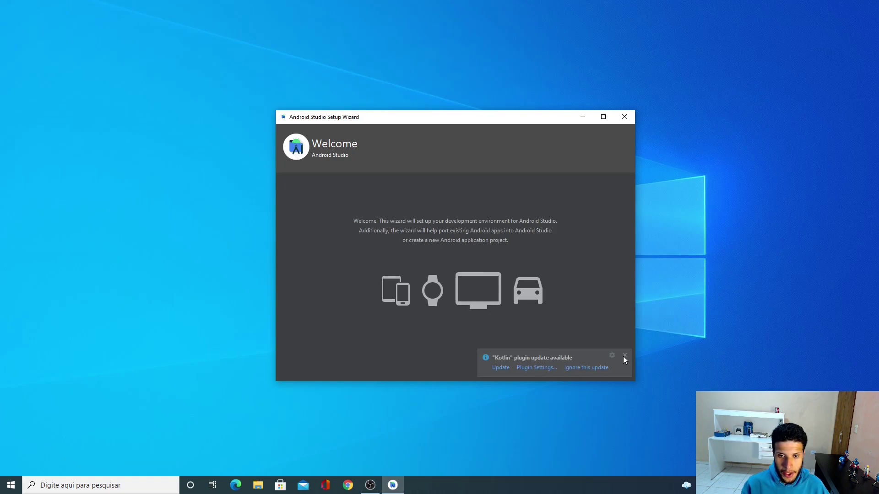
- Dismiss the Kotlin plugin update notice and continue through the setup wizard with the Standard install type
{"action": "left_click", "coordinate": [625, 355]}
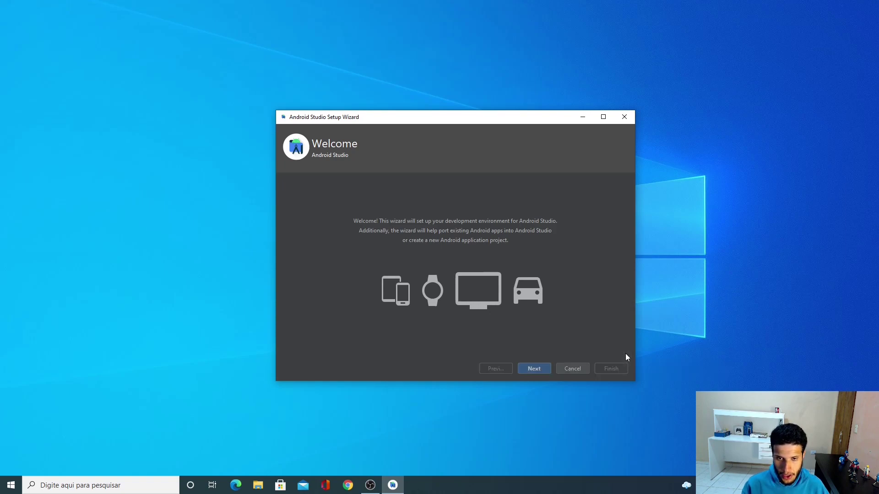
{"action": "left_click", "coordinate": [533, 371]}
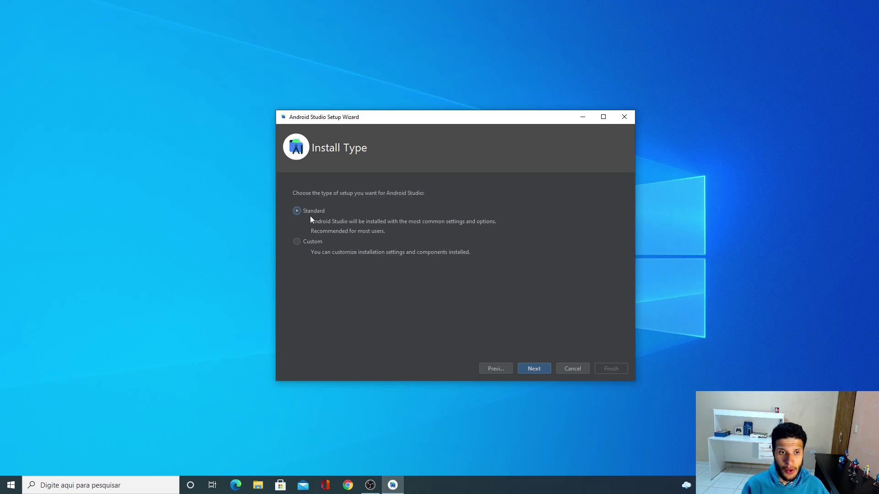
{"action": "left_click", "coordinate": [296, 242]}
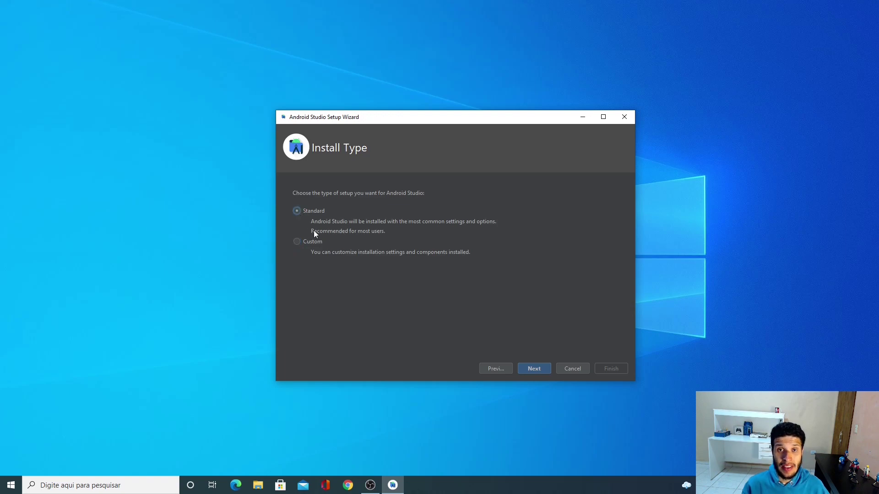
{"action": "left_click", "coordinate": [532, 366]}
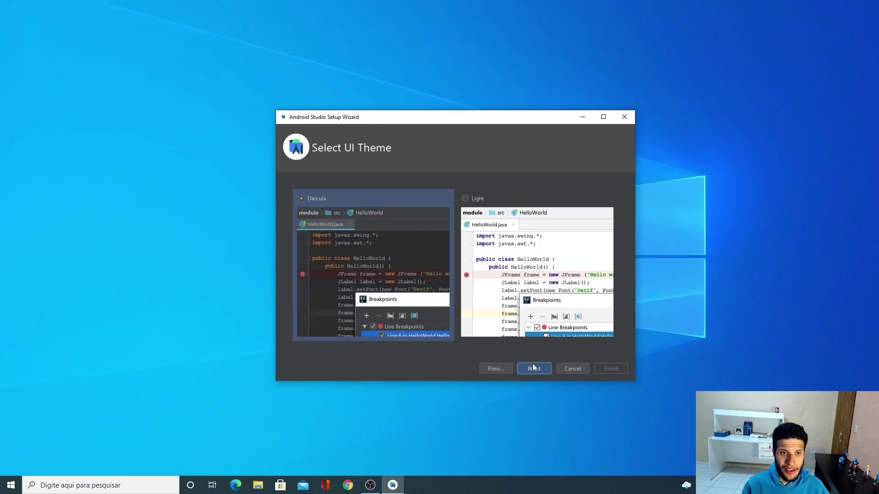
- Compare the Darcula and Light UI themes, select Light, and continue to the settings verification
{"action": "left_click", "coordinate": [467, 199]}
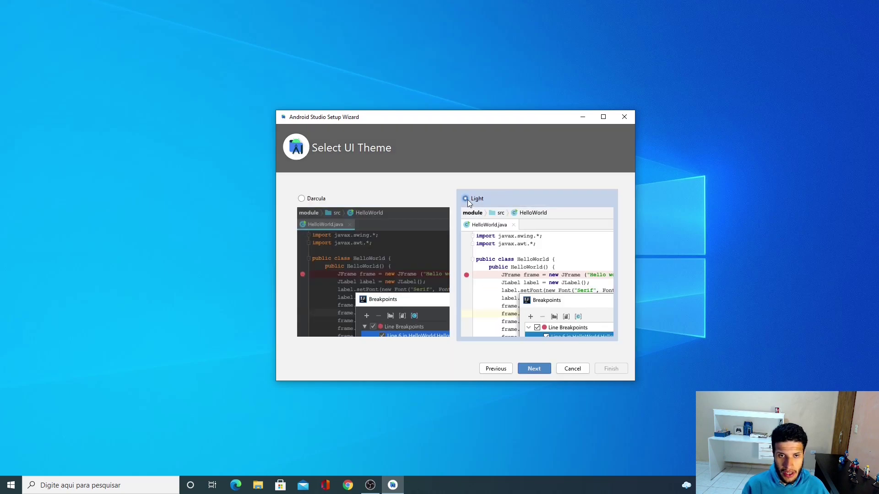
{"action": "left_click", "coordinate": [303, 200]}
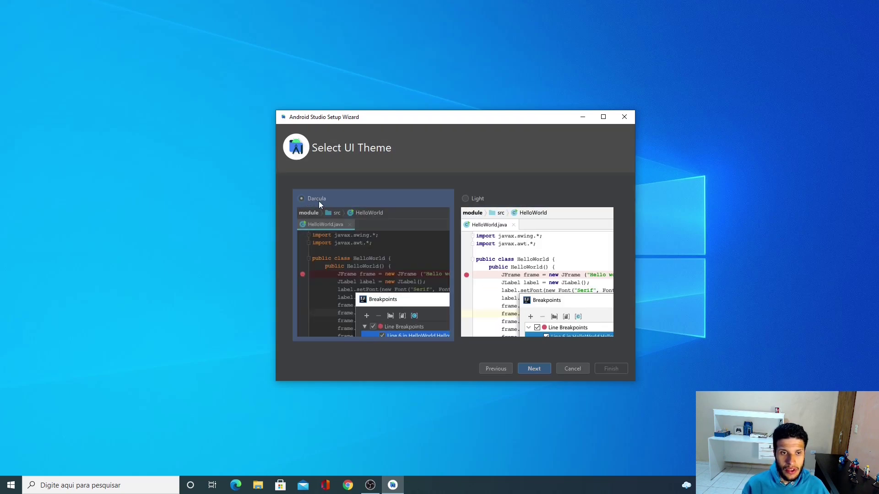
{"action": "left_click", "coordinate": [465, 198]}
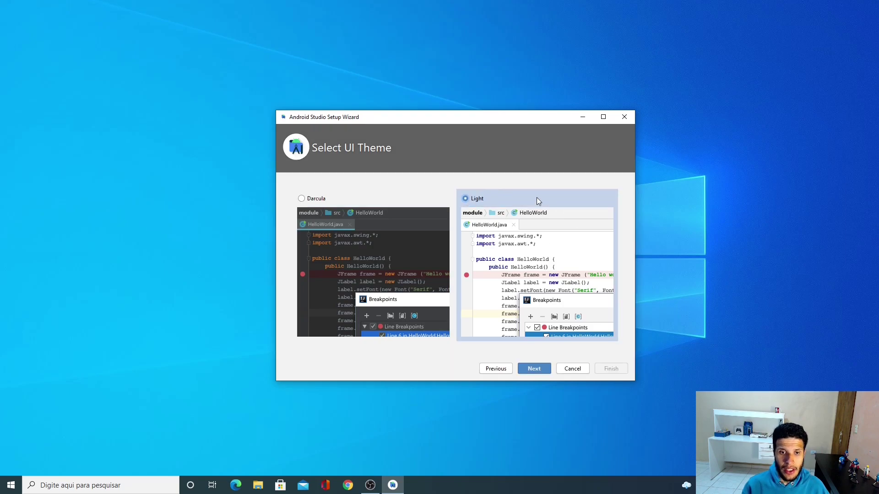
{"action": "left_click", "coordinate": [304, 199]}
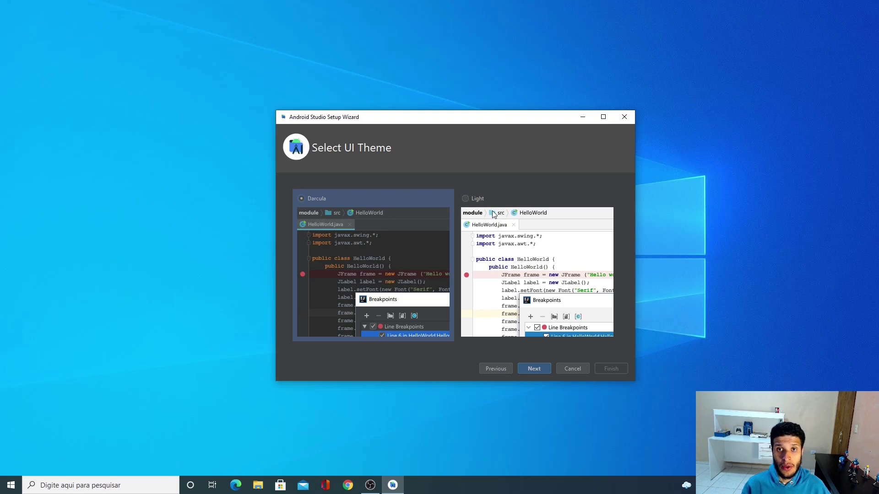
{"action": "left_click", "coordinate": [464, 199]}
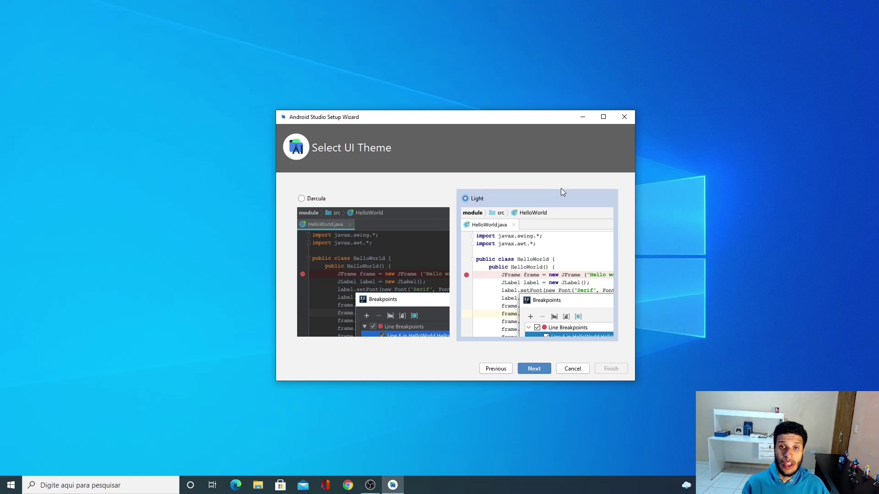
{"action": "left_click", "coordinate": [534, 369]}
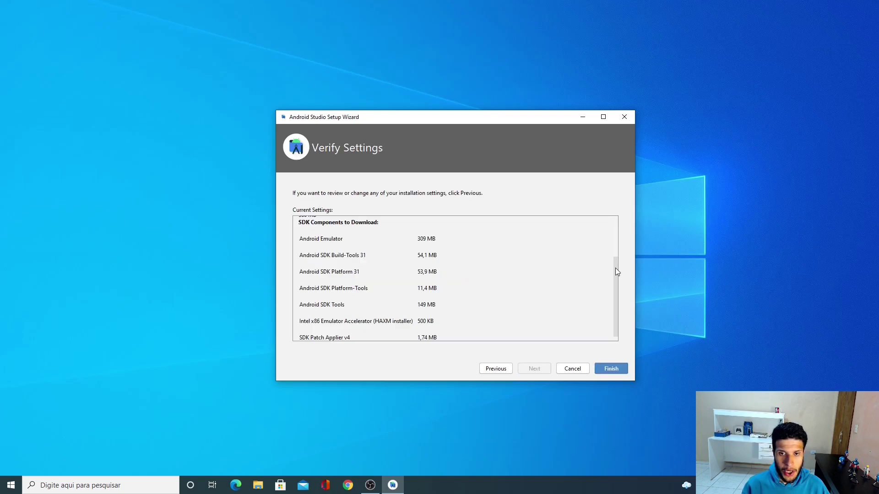
- Review the current settings, download the SDK components, and finish the setup wizard
{"action": "left_click_drag", "start_coordinate": [616, 268], "coordinate": [611, 247]}
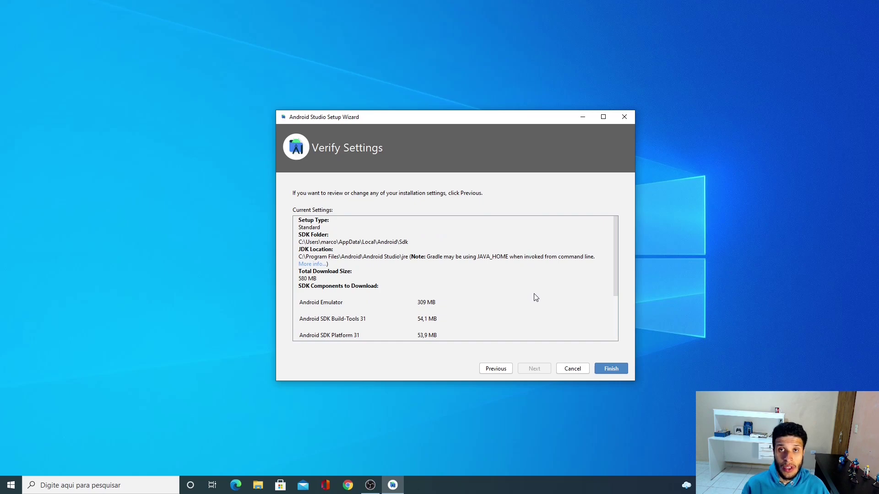
{"action": "left_click", "coordinate": [605, 369]}
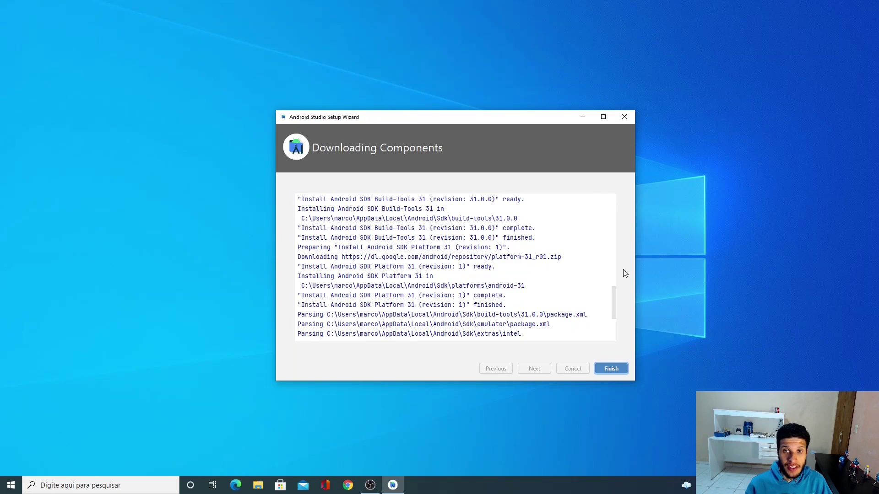
{"action": "left_click", "coordinate": [612, 368]}
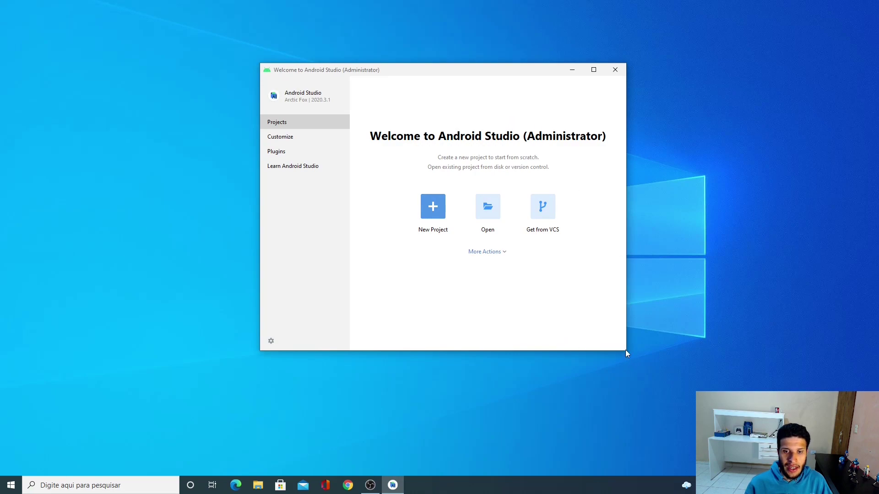
- Enlarge the Welcome to Android Studio window in width and height and reposition it on the desktop
{"action": "left_click_drag", "start_coordinate": [625, 350], "coordinate": [693, 400]}
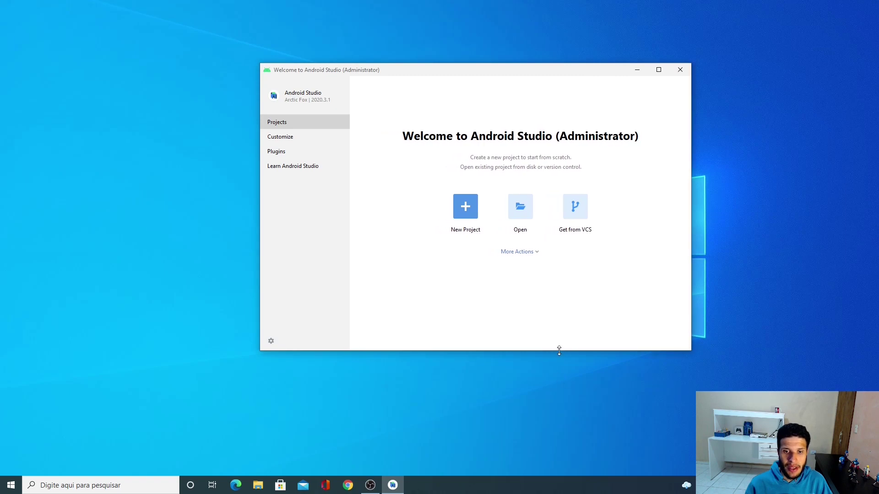
{"action": "left_click_drag", "start_coordinate": [559, 350], "coordinate": [570, 434]}
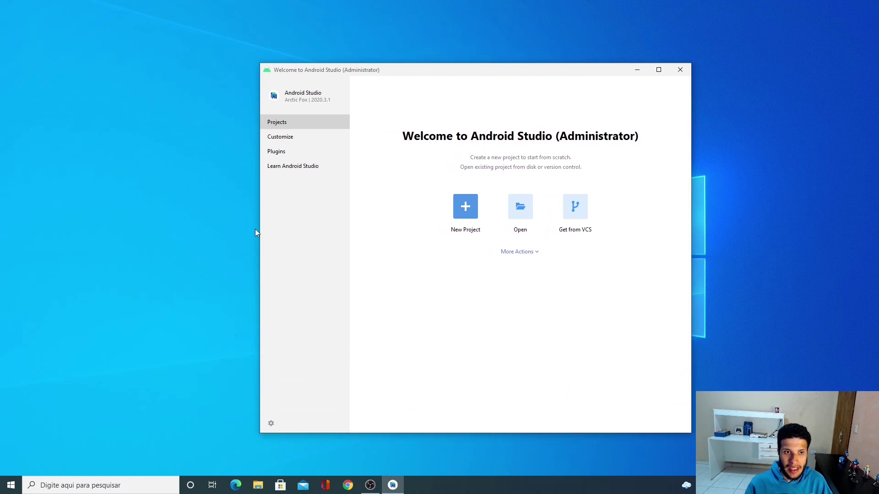
{"action": "left_click_drag", "start_coordinate": [259, 228], "coordinate": [186, 228]}
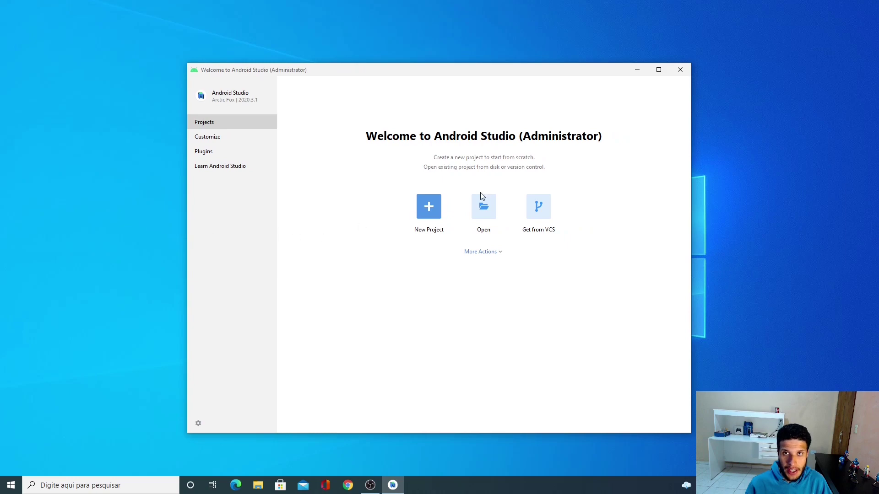
{"action": "left_click_drag", "start_coordinate": [474, 72], "coordinate": [532, 71]}
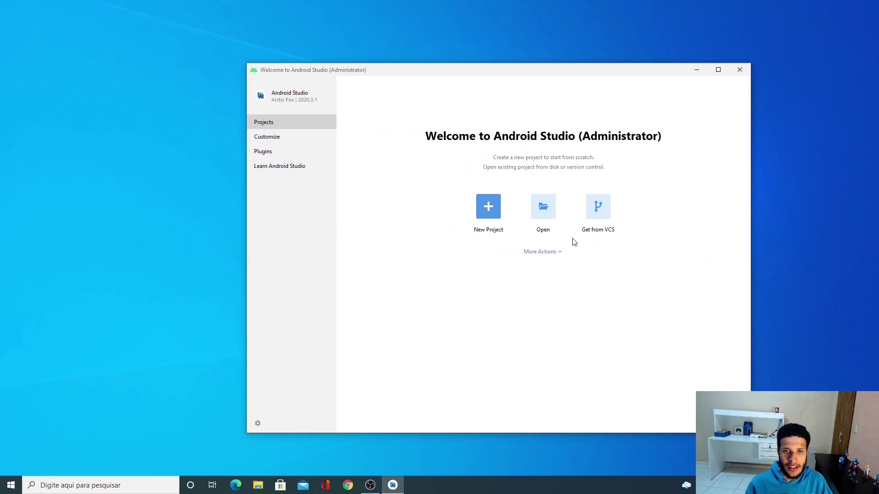
- In the Customize settings, try the Darcula color theme and set the theme to IntelliJ Light Legacy
{"action": "left_click", "coordinate": [277, 123]}
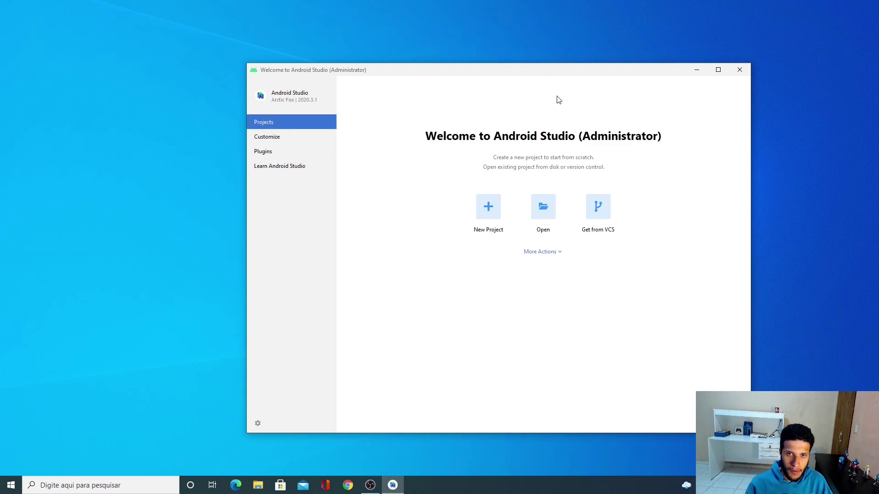
{"action": "left_click", "coordinate": [275, 138]}
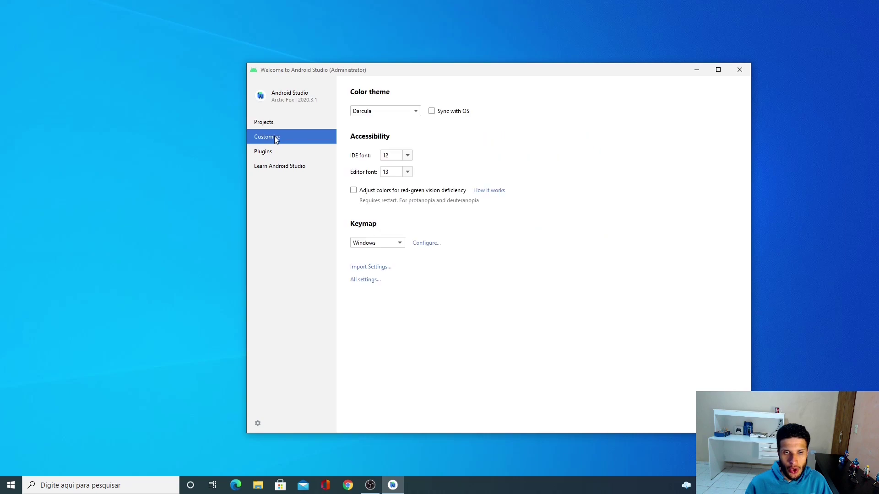
{"action": "left_click", "coordinate": [414, 115]}
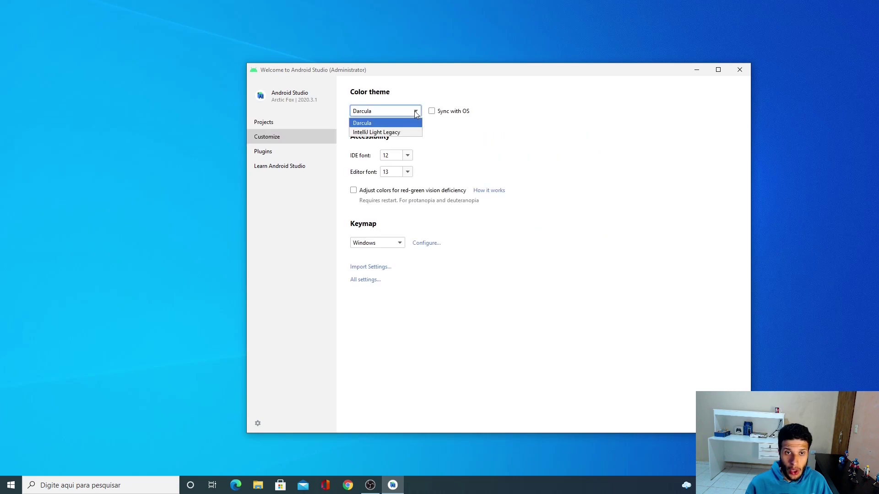
{"action": "left_click", "coordinate": [373, 132]}
{"action": "left_click", "coordinate": [415, 111]}
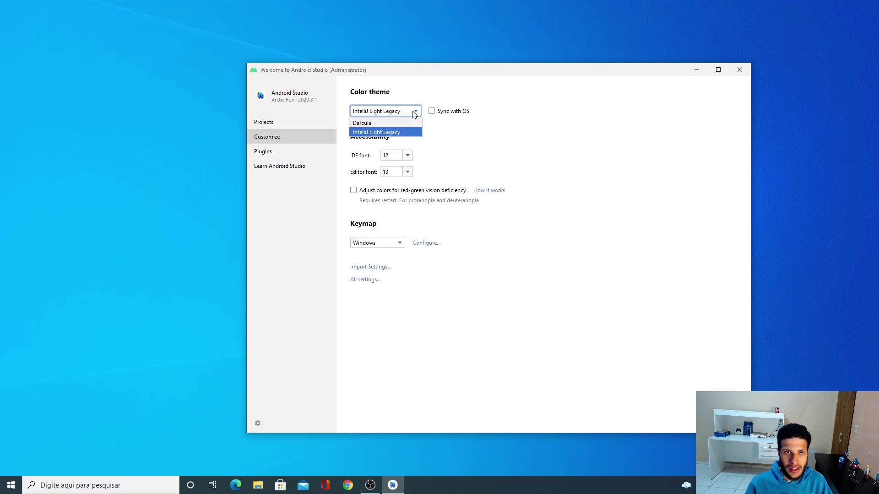
{"action": "left_click", "coordinate": [381, 122]}
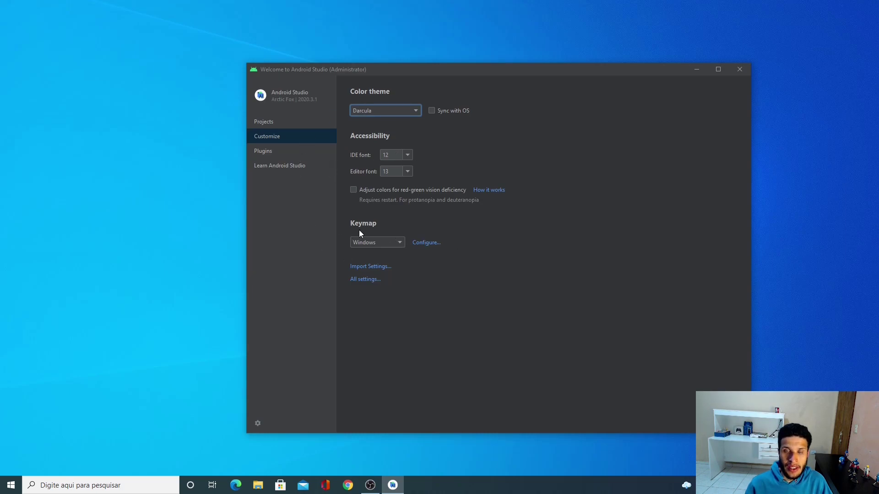
{"action": "left_click", "coordinate": [414, 111]}
{"action": "left_click", "coordinate": [384, 131]}
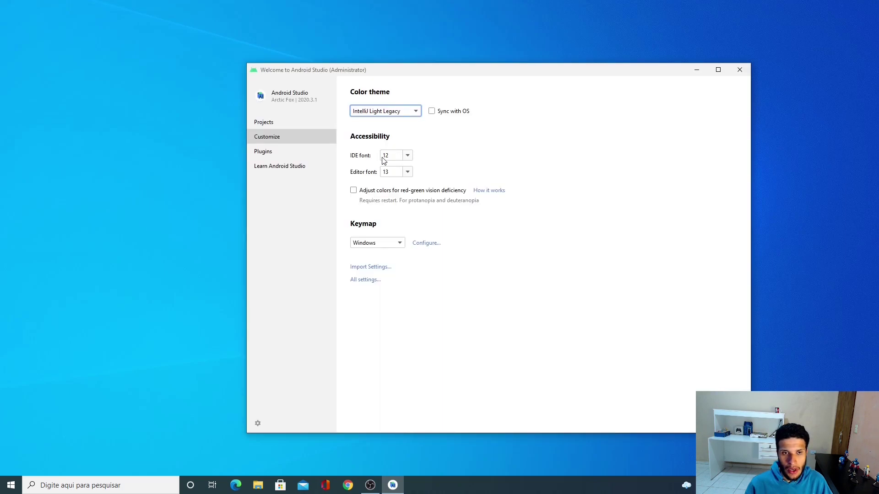
- Set the IDE font size to 18 and the editor font size to 20
{"action": "left_click", "coordinate": [407, 157]}
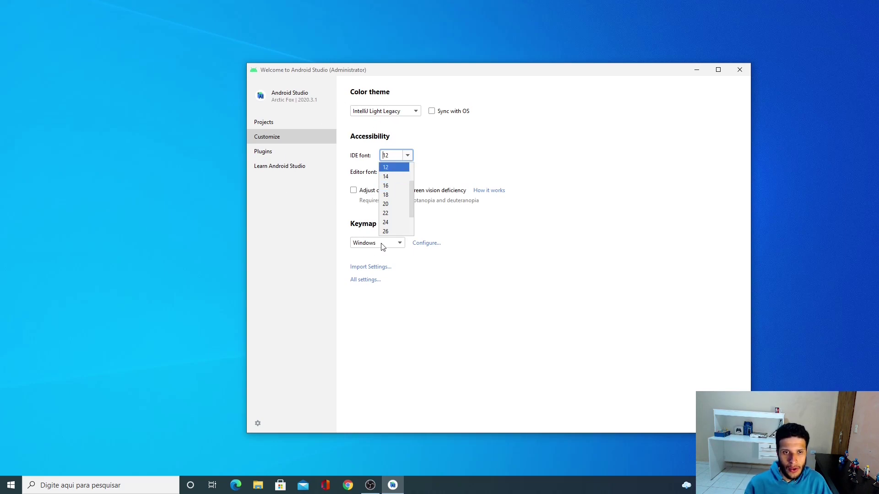
{"action": "left_click", "coordinate": [394, 195]}
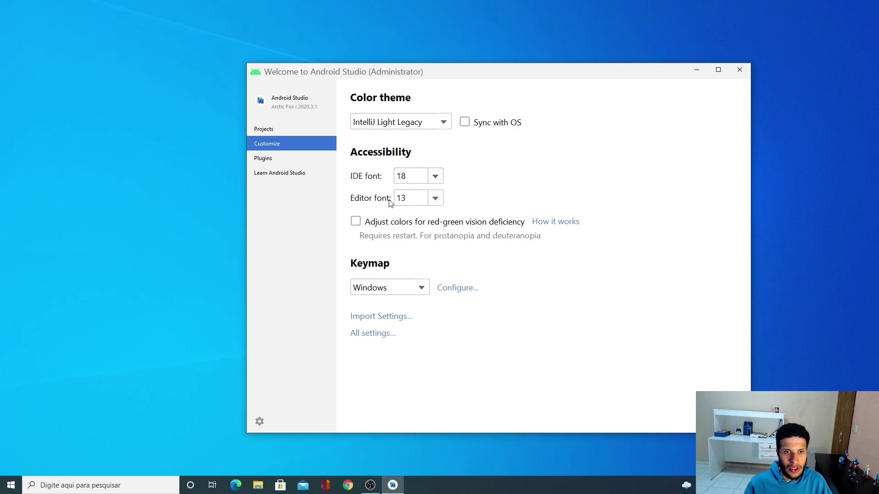
{"action": "left_click", "coordinate": [435, 200]}
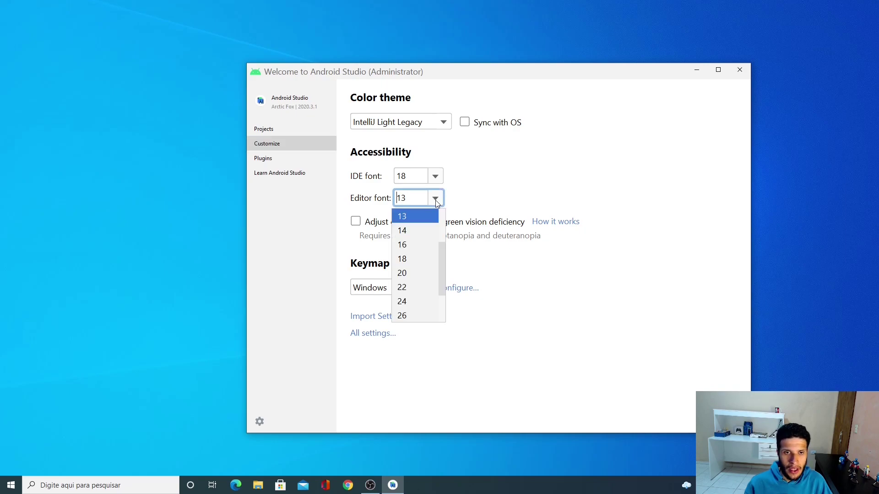
{"action": "mouse_move", "coordinate": [439, 252]}
{"action": "left_mouse_down"}
{"action": "mouse_move", "coordinate": [440, 264]}
{"action": "mouse_move", "coordinate": [439, 256]}
{"action": "left_mouse_up"}
{"action": "left_click", "coordinate": [408, 264]}
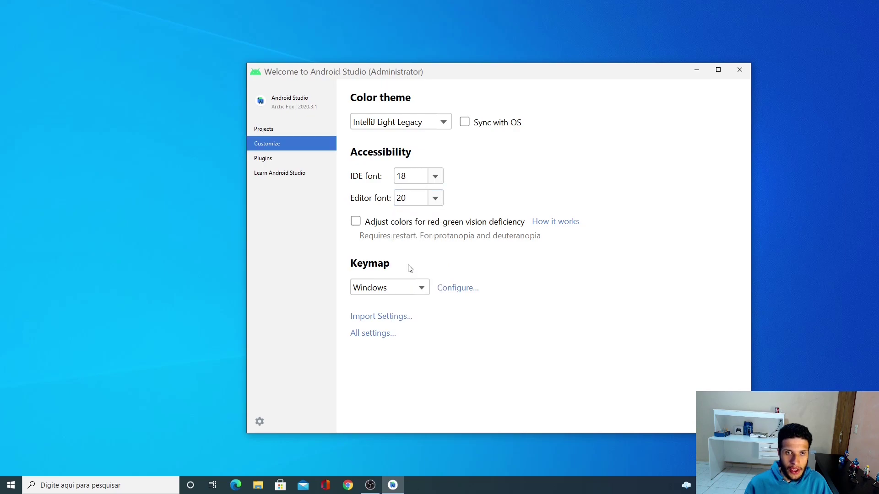
- Look through the plugin marketplace and the Learn Android Studio resources, and return to the Projects page
{"action": "left_click", "coordinate": [262, 159]}
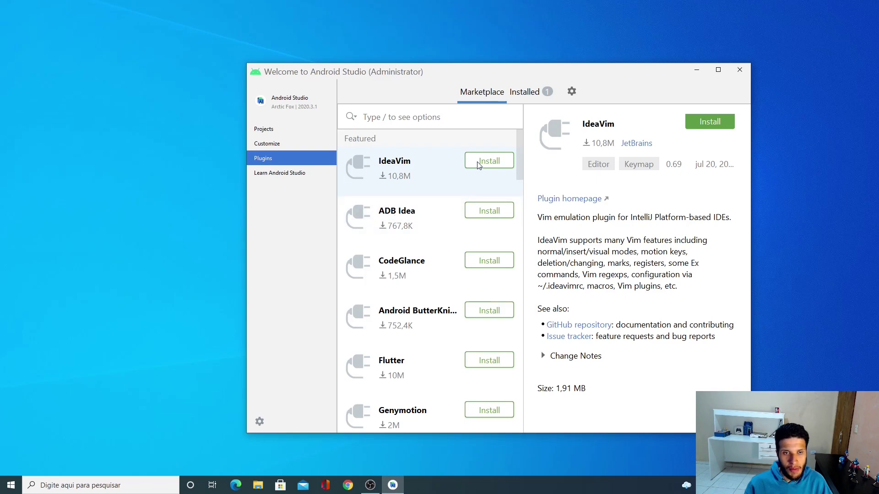
{"action": "mouse_move", "coordinate": [519, 140]}
{"action": "left_mouse_down"}
{"action": "mouse_move", "coordinate": [518, 193]}
{"action": "mouse_move", "coordinate": [522, 139]}
{"action": "left_mouse_up"}
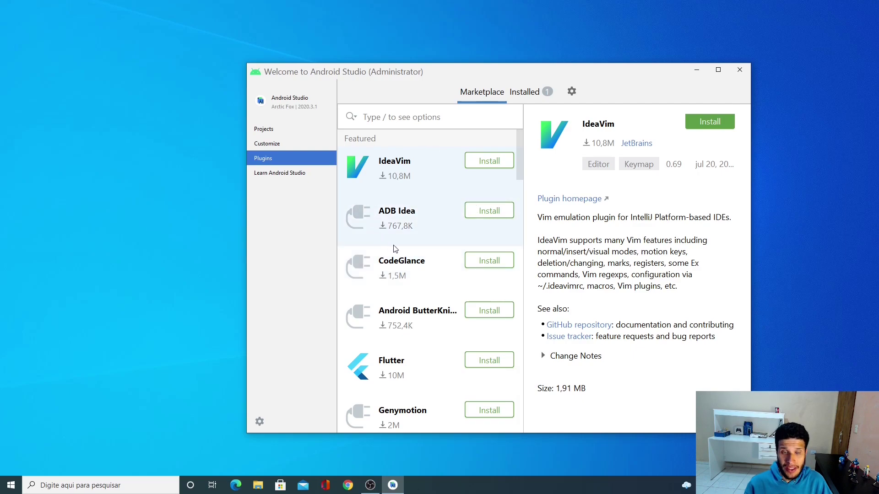
{"action": "left_click", "coordinate": [272, 173]}
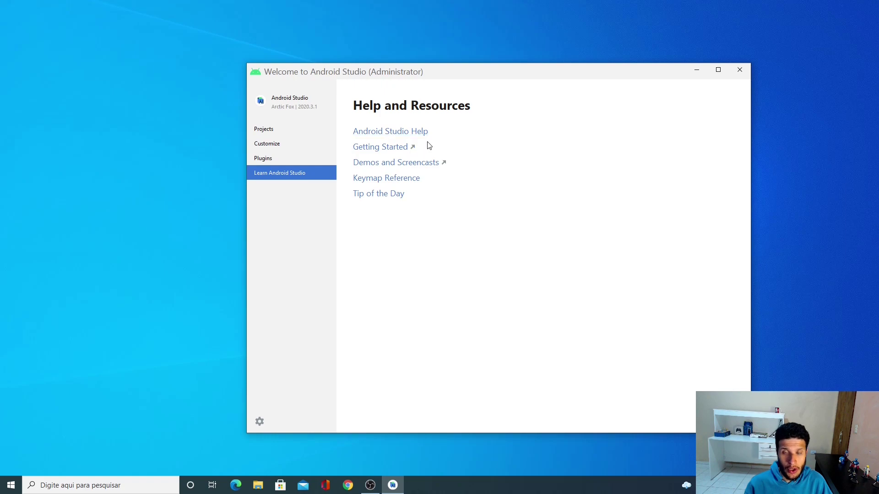
{"action": "left_click", "coordinate": [265, 129]}
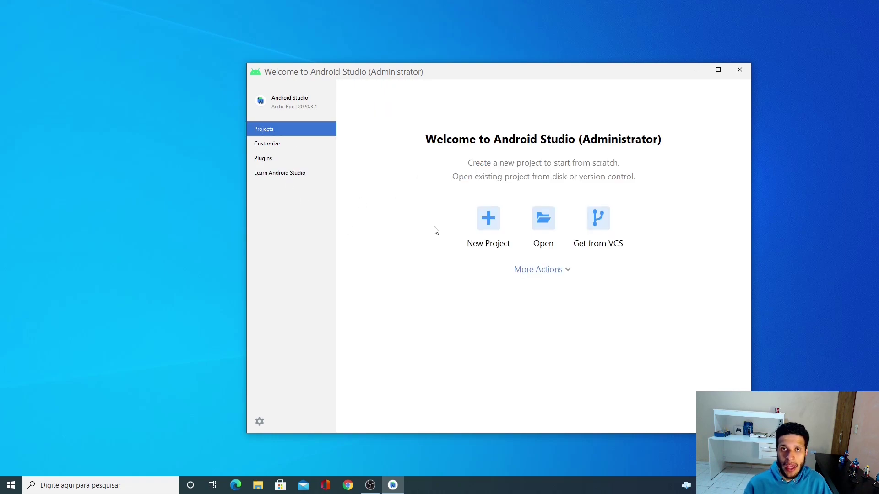
- Open the SDK Manager and select the Android 11.0 (R) and Android 10.0 (Q) SDK platforms for installation
{"action": "left_click_drag", "start_coordinate": [481, 78], "coordinate": [453, 80]}
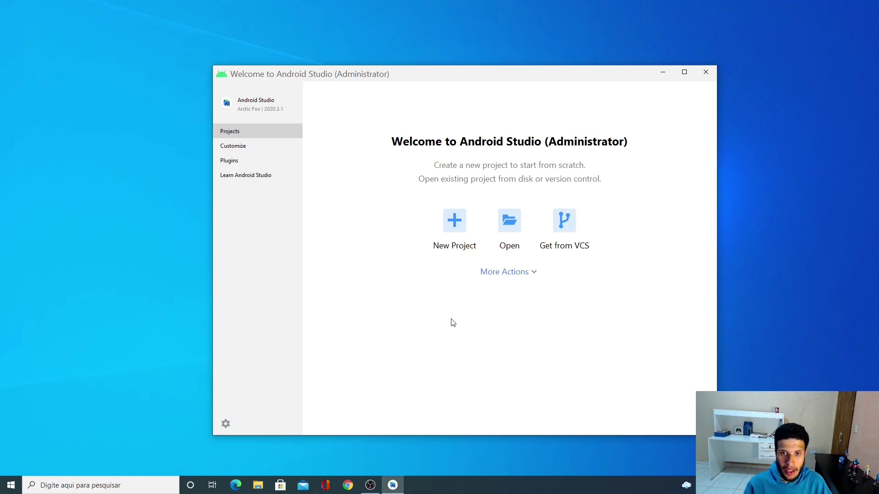
{"action": "left_click", "coordinate": [516, 275]}
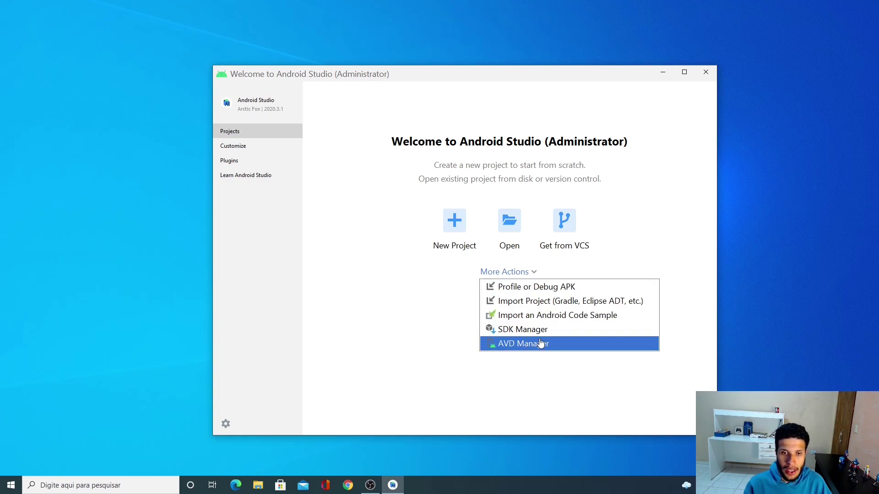
{"action": "left_click", "coordinate": [516, 330]}
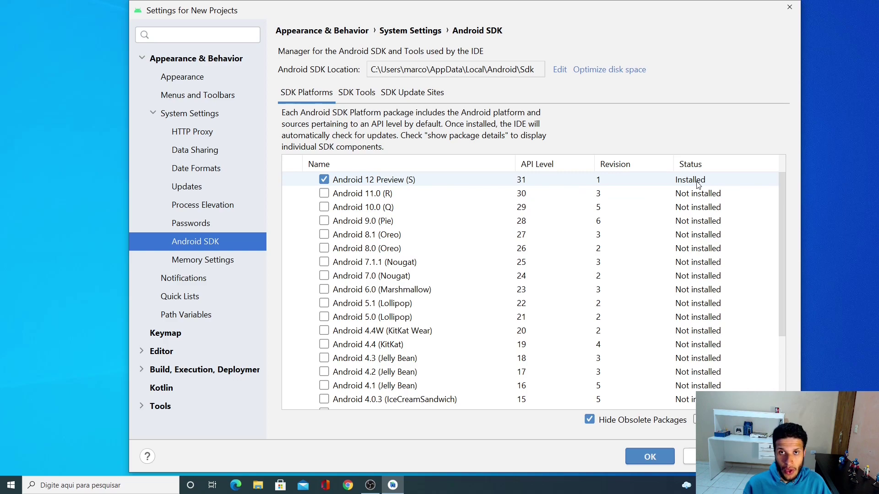
{"action": "left_click", "coordinate": [324, 194]}
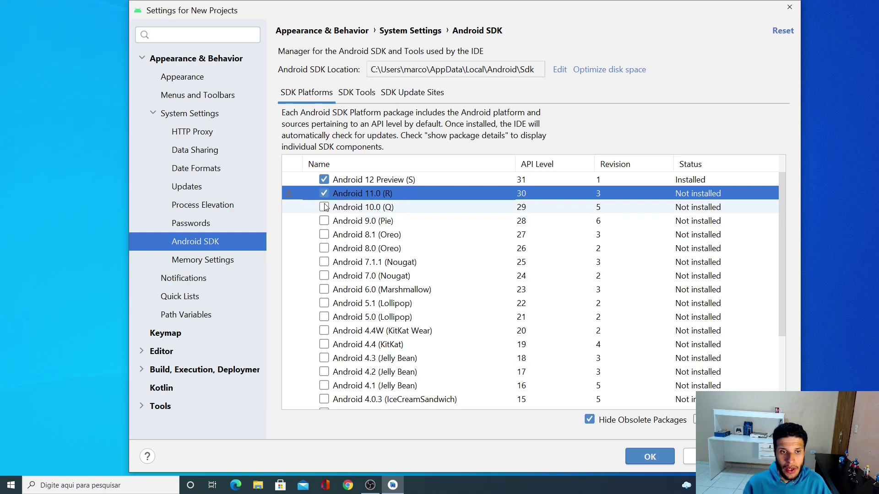
{"action": "left_click", "coordinate": [324, 208]}
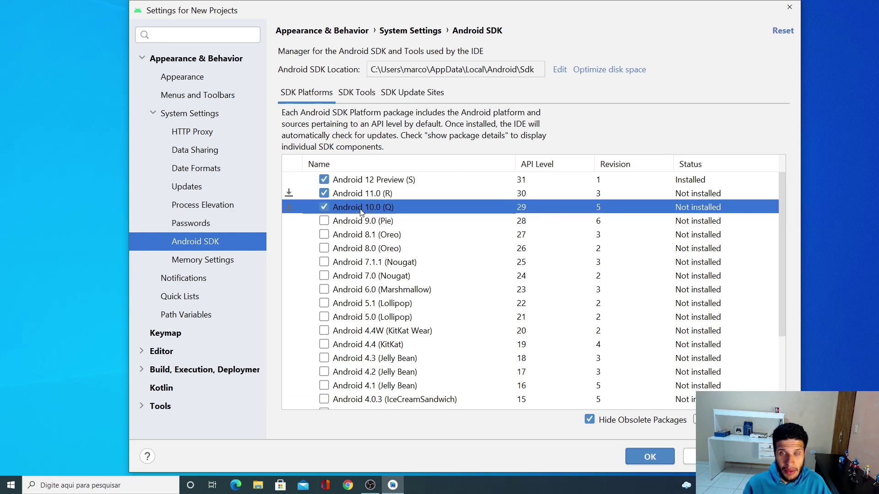
{"action": "left_click_drag", "start_coordinate": [784, 221], "coordinate": [760, 260]}
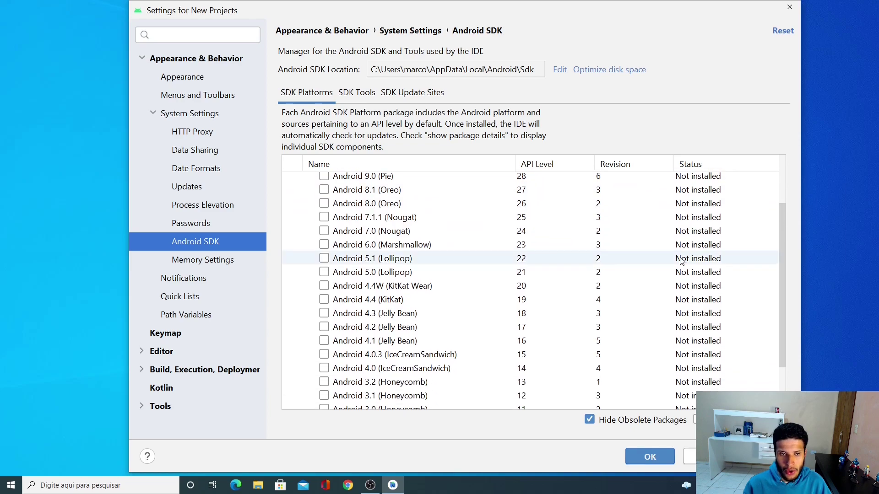
{"action": "scroll", "coordinate": [396, 352], "scroll_direction": "down", "scroll_amount": 2}
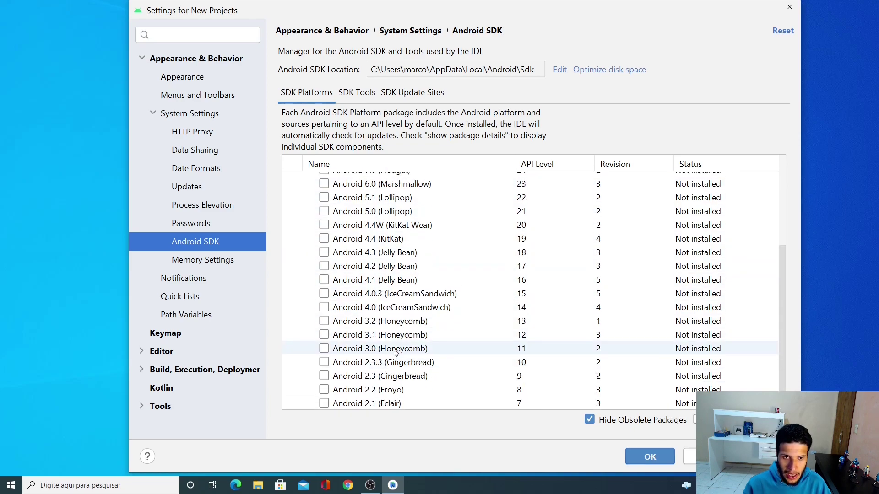
{"action": "scroll", "coordinate": [396, 353], "scroll_direction": "up", "scroll_amount": 4}
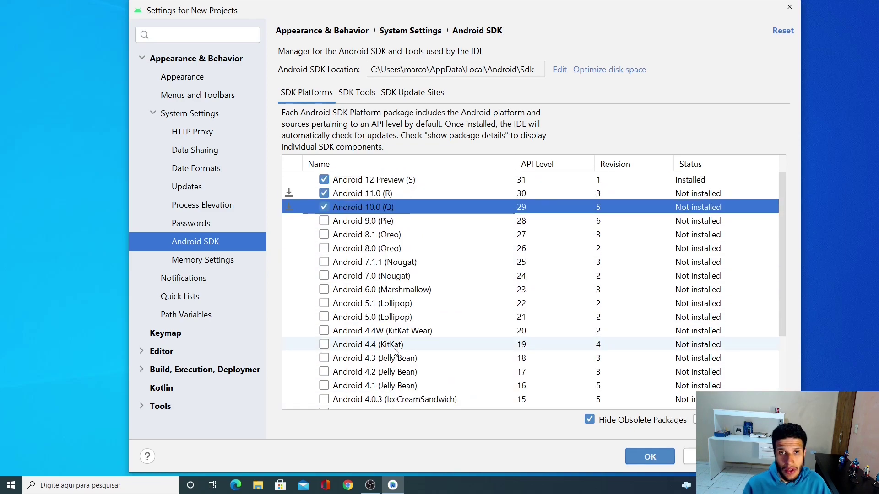
{"action": "left_click", "coordinate": [323, 220]}
{"action": "left_click", "coordinate": [325, 235]}
{"action": "left_click", "coordinate": [325, 248]}
{"action": "left_click", "coordinate": [325, 249]}
{"action": "left_click", "coordinate": [324, 235]}
{"action": "left_click", "coordinate": [323, 221]}
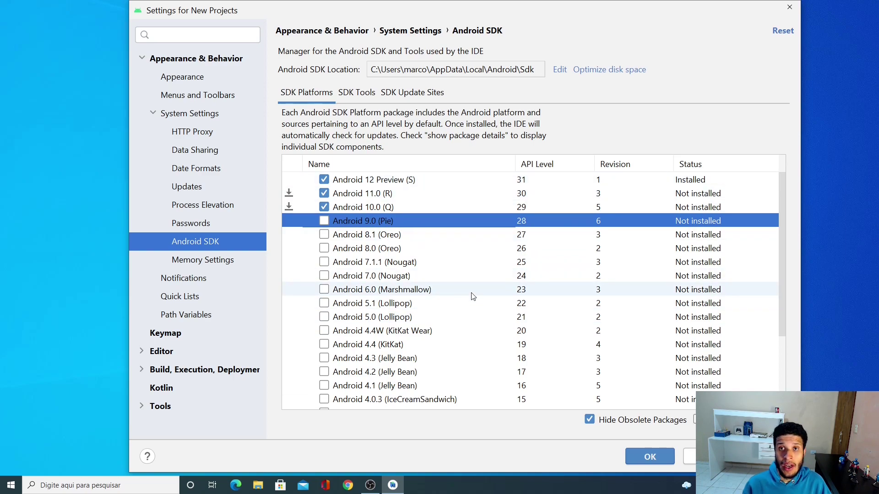
- Install the selected SDK platforms, accepting the android-sdk-license, and check the status of Android 11.0 (R) in the platform list
{"action": "left_click_drag", "start_coordinate": [375, 181], "coordinate": [385, 208]}
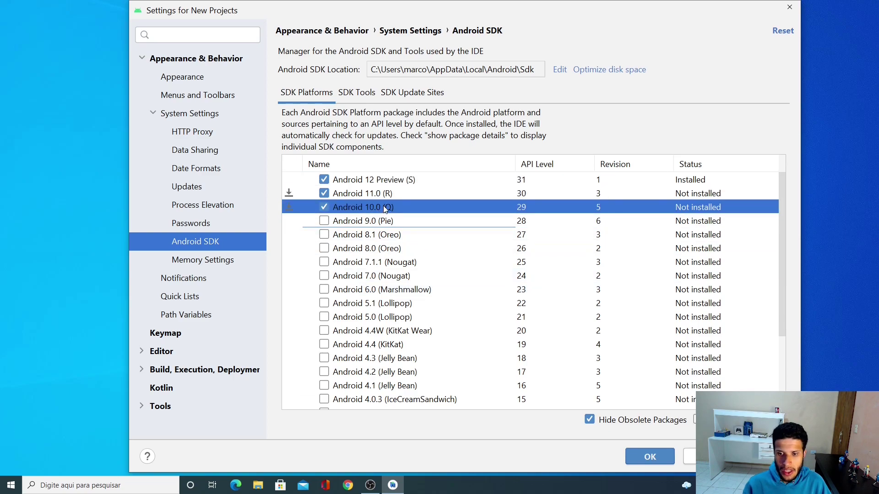
{"action": "key", "text": "Return"}
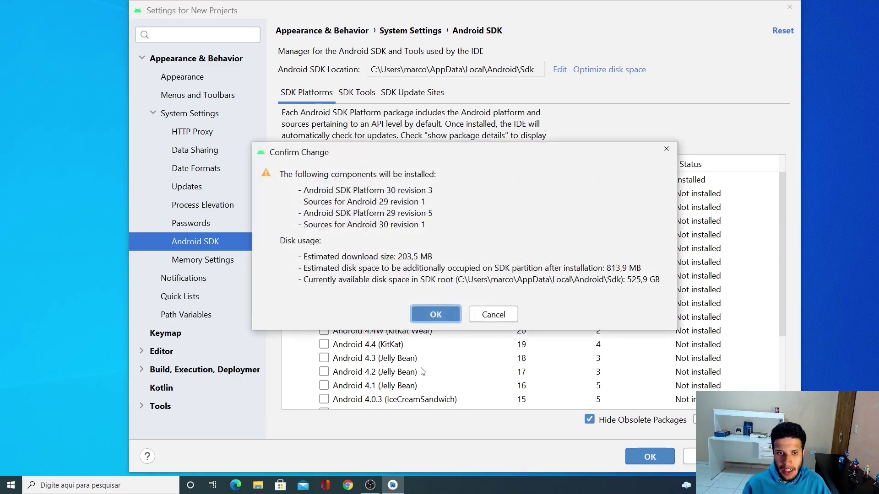
{"action": "left_click", "coordinate": [435, 314]}
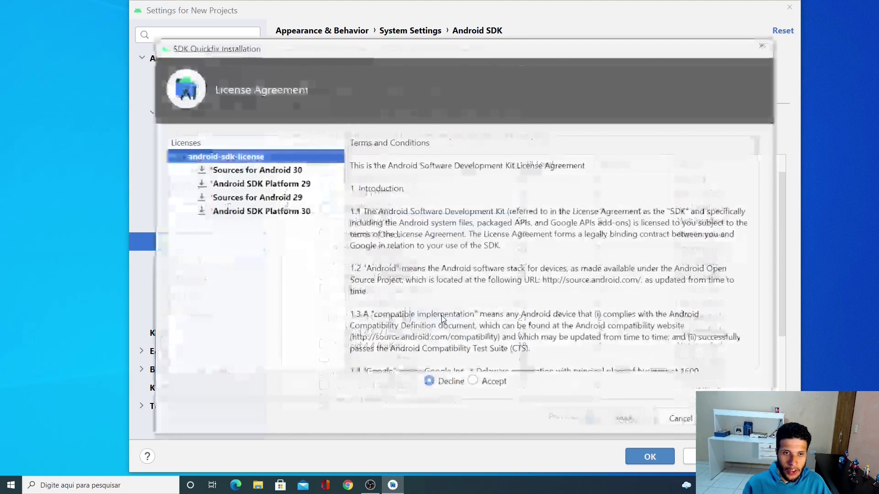
{"action": "left_click", "coordinate": [475, 384]}
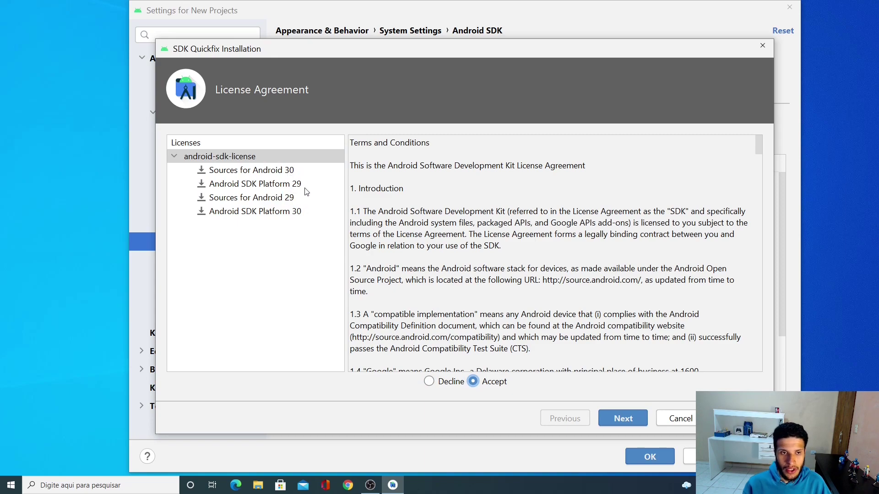
{"action": "left_click", "coordinate": [628, 420]}
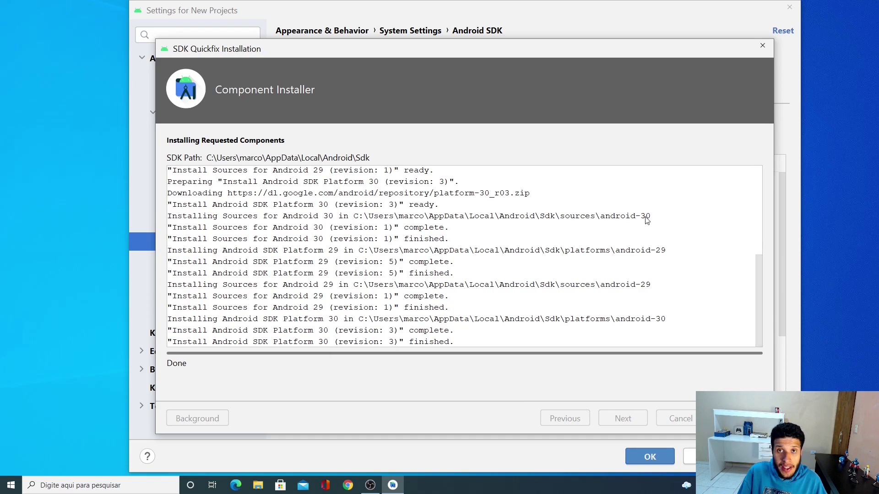
{"action": "left_click", "coordinate": [736, 418]}
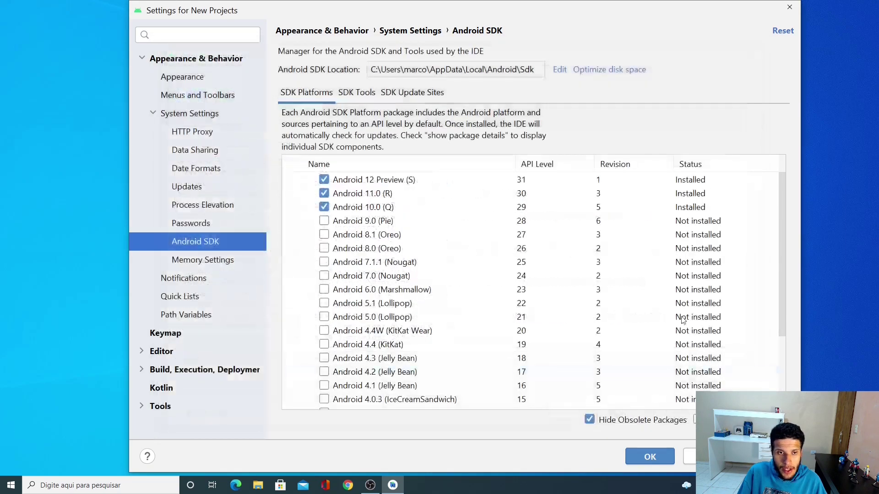
{"action": "left_click", "coordinate": [392, 196]}
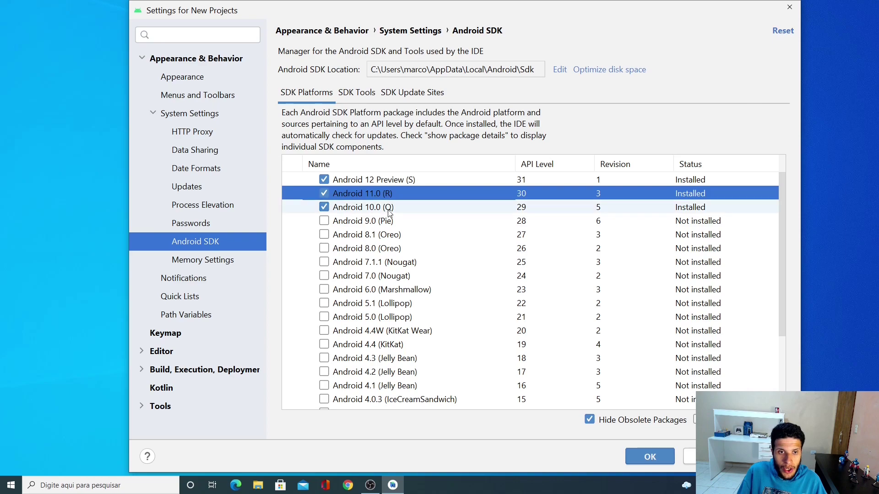
{"action": "left_click", "coordinate": [695, 202]}
{"action": "left_click", "coordinate": [694, 194]}
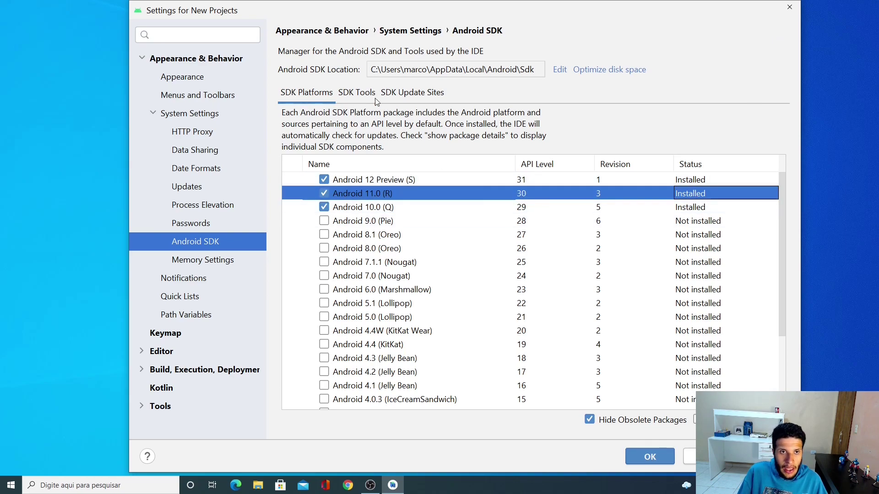
- In SDK Tools, select NDK (Side by side), Android SDK Command-line Tools (latest), CMake, Android Auto API Simulators and Android Auto Desktop Head Unit Emulator
{"action": "left_click", "coordinate": [359, 94]}
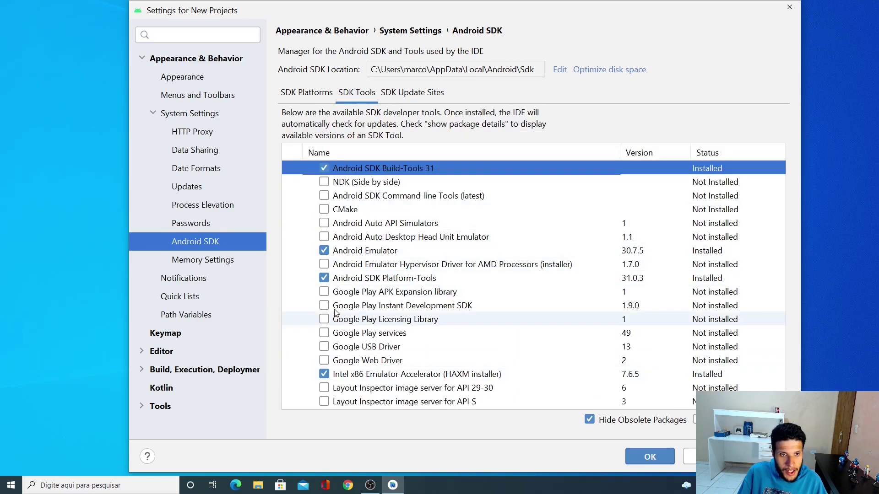
{"action": "left_click", "coordinate": [324, 183]}
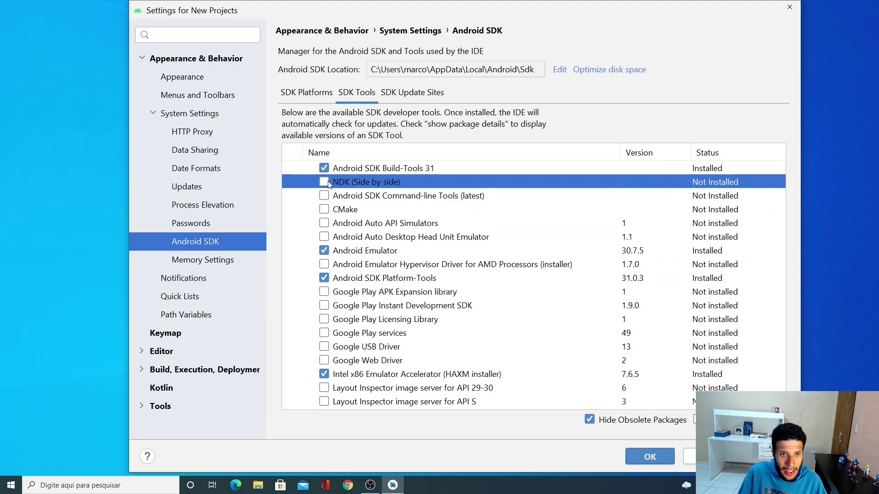
{"action": "left_click", "coordinate": [326, 196]}
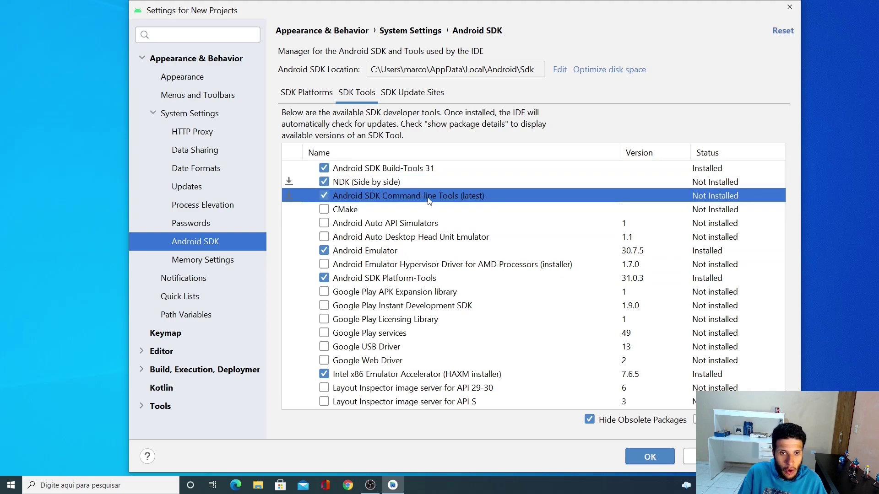
{"action": "left_click", "coordinate": [325, 210]}
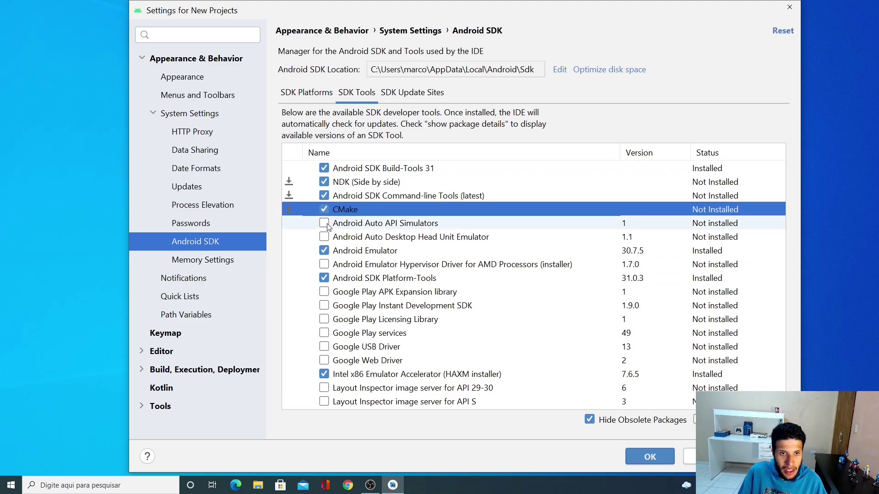
{"action": "left_click", "coordinate": [325, 223]}
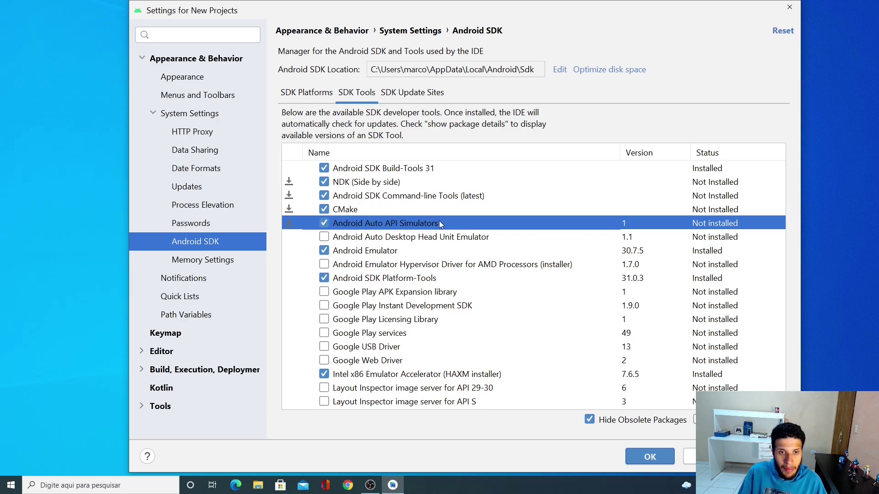
{"action": "left_click", "coordinate": [326, 238]}
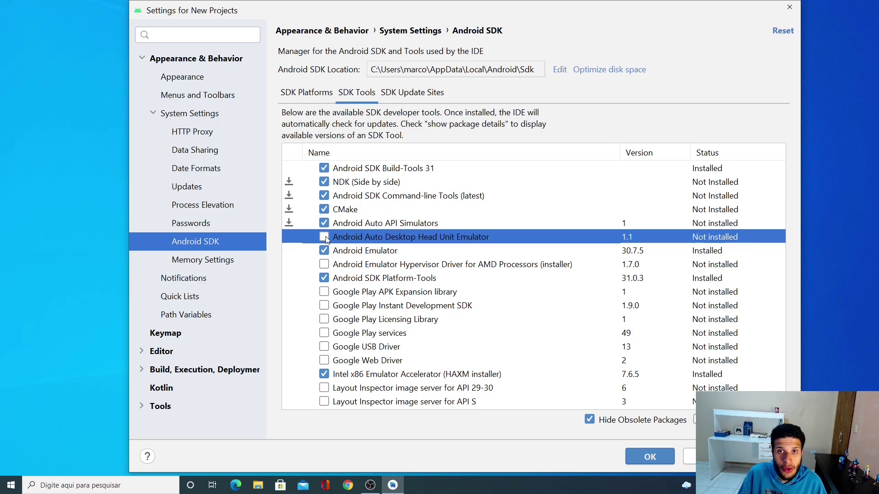
{"action": "left_click", "coordinate": [325, 237]}
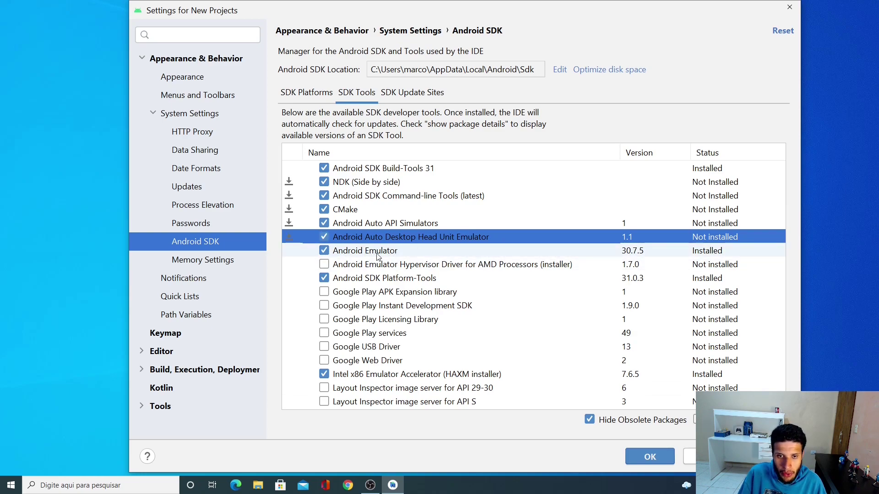
- Select the Google Play APK Expansion, Instant Development SDK, Licensing Library and services packages, Google USB and Web Drivers, and both Layout Inspector image servers
{"action": "left_click", "coordinate": [324, 292]}
{"action": "left_click", "coordinate": [324, 306]}
{"action": "left_click", "coordinate": [324, 320]}
{"action": "left_click", "coordinate": [324, 333]}
{"action": "left_click", "coordinate": [325, 347]}
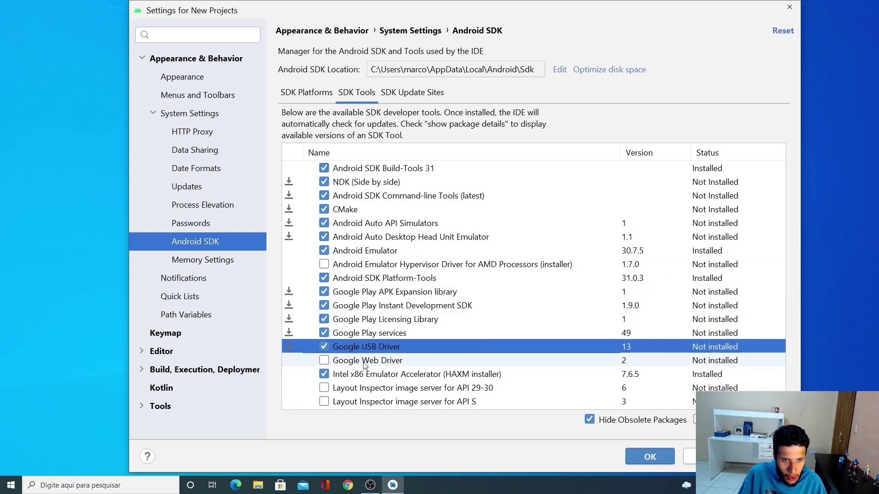
{"action": "left_click", "coordinate": [325, 361]}
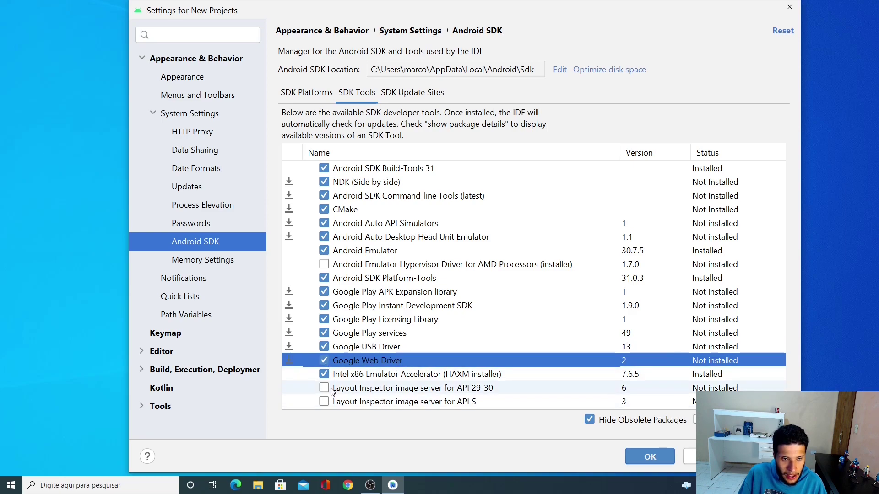
{"action": "left_click", "coordinate": [324, 388]}
{"action": "left_click", "coordinate": [324, 402]}
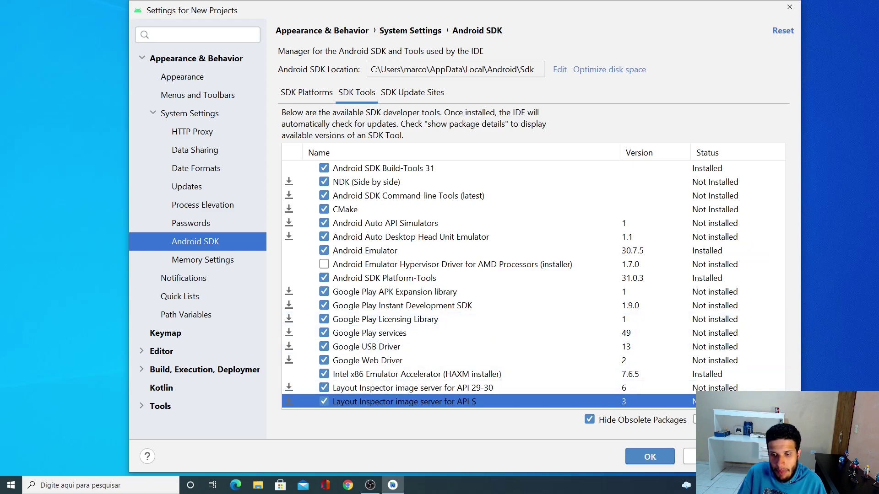
- Apply the SDK tools selection, confirm the listed components and finish their installation
{"action": "left_click", "coordinate": [765, 456]}
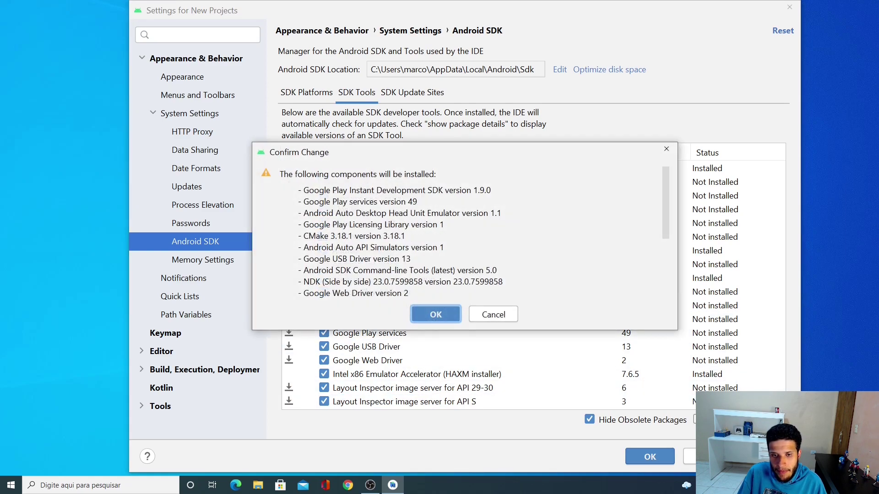
{"action": "left_click", "coordinate": [435, 314]}
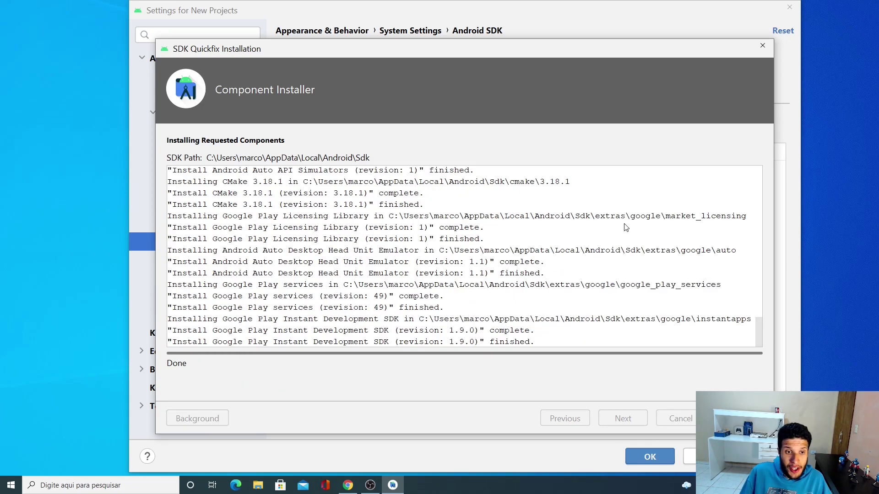
{"action": "left_click", "coordinate": [738, 418]}
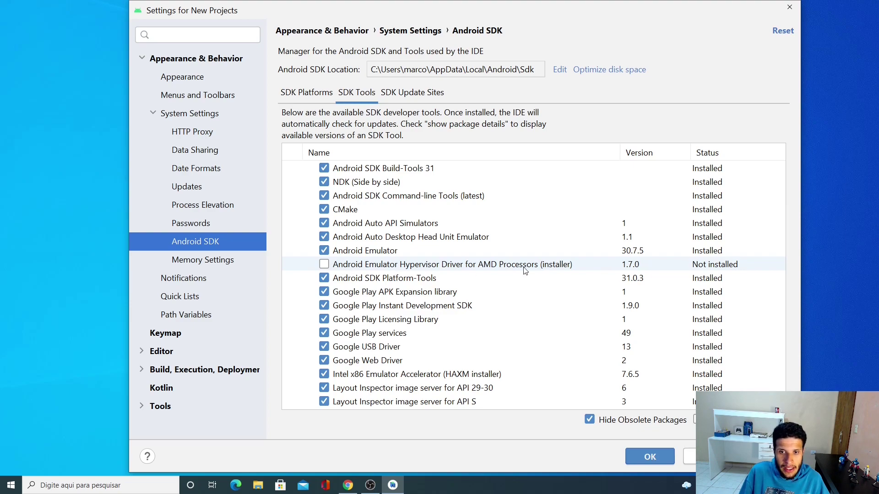
{"action": "left_click", "coordinate": [323, 265]}
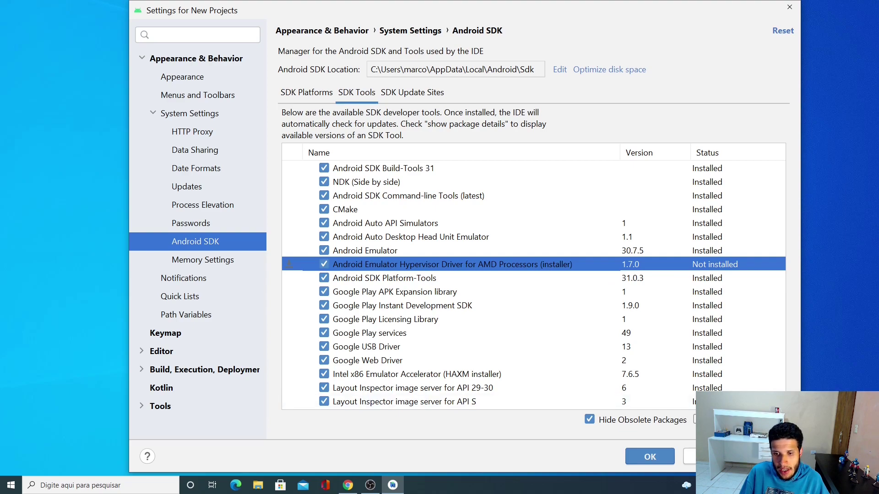
{"action": "left_click", "coordinate": [323, 266]}
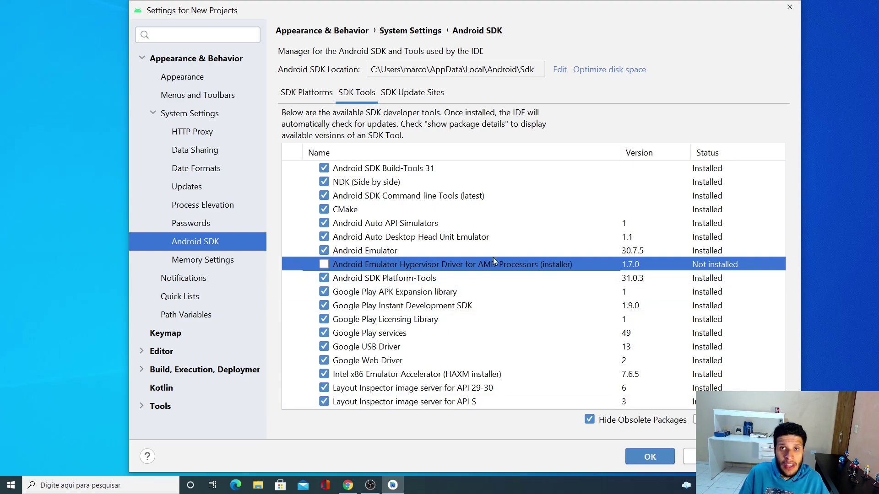
{"action": "left_click", "coordinate": [376, 379]}
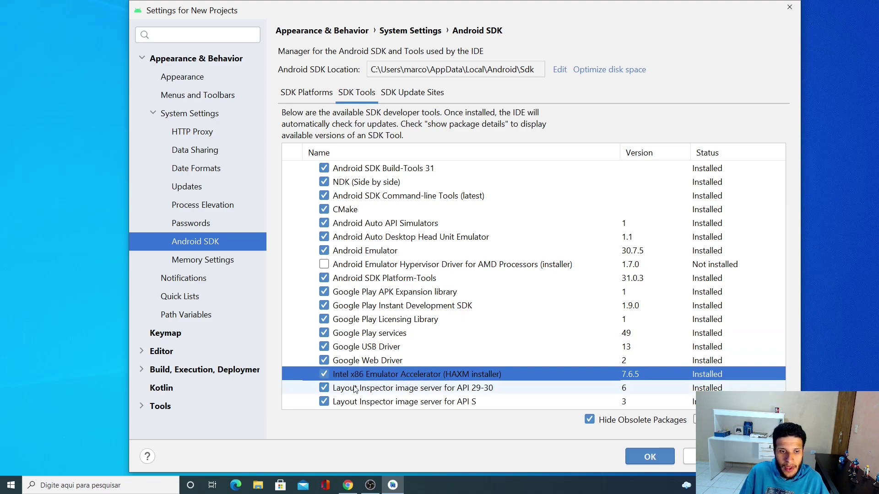
{"action": "left_click", "coordinate": [356, 264]}
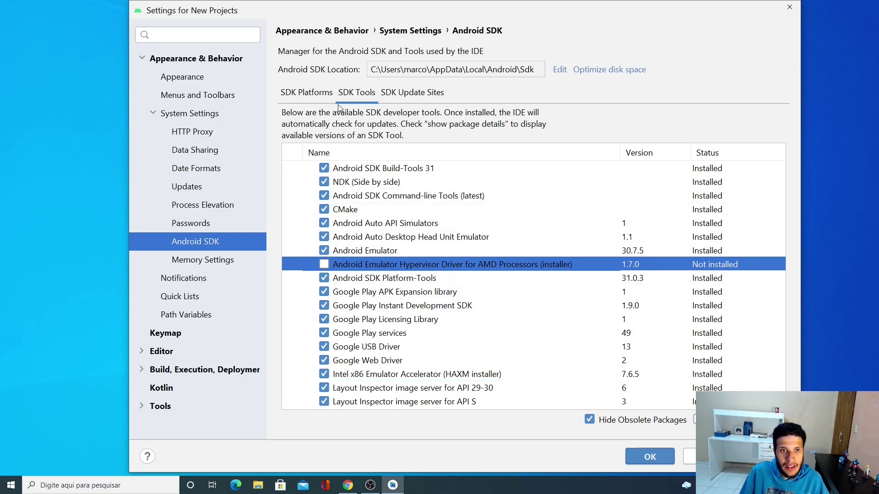
{"action": "left_click", "coordinate": [317, 96]}
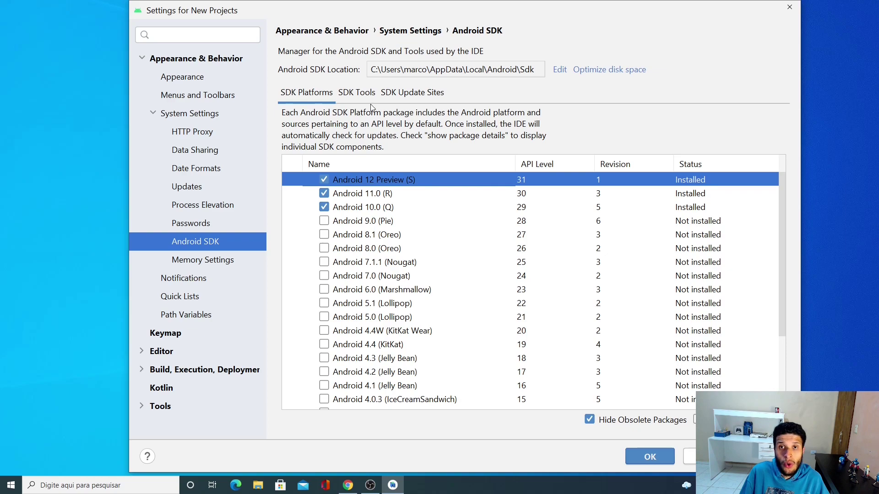
- Close the SDK settings, check for updates, update the Kotlin plugin and restart the IDE
{"action": "left_click", "coordinate": [347, 95]}
{"action": "left_click", "coordinate": [790, 7]}
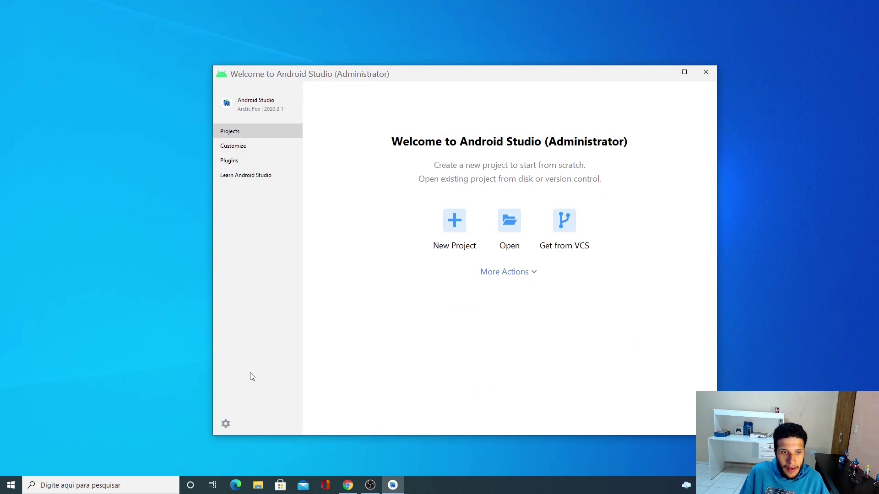
{"action": "left_click", "coordinate": [225, 423]}
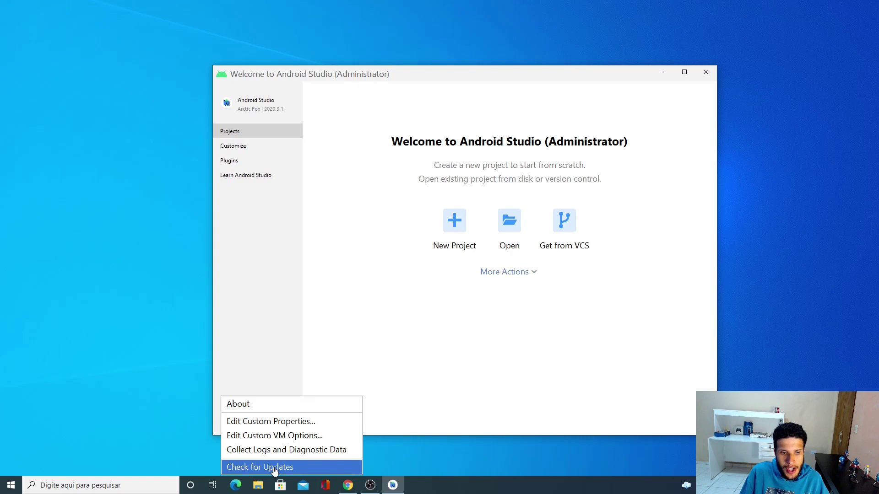
{"action": "left_click", "coordinate": [308, 467]}
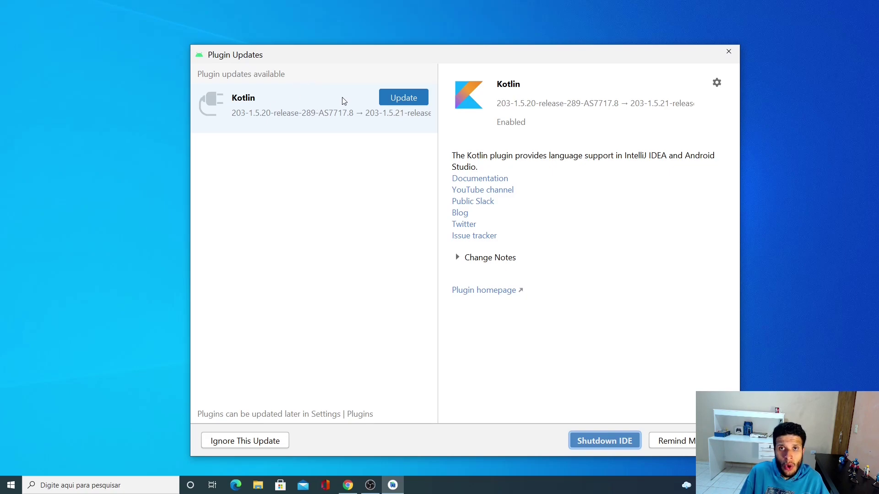
{"action": "left_click", "coordinate": [417, 99]}
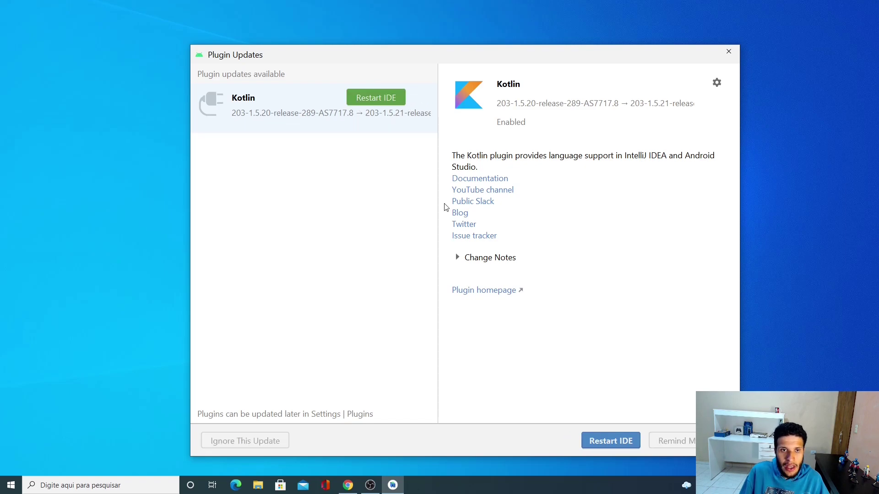
{"action": "left_click", "coordinate": [376, 98]}
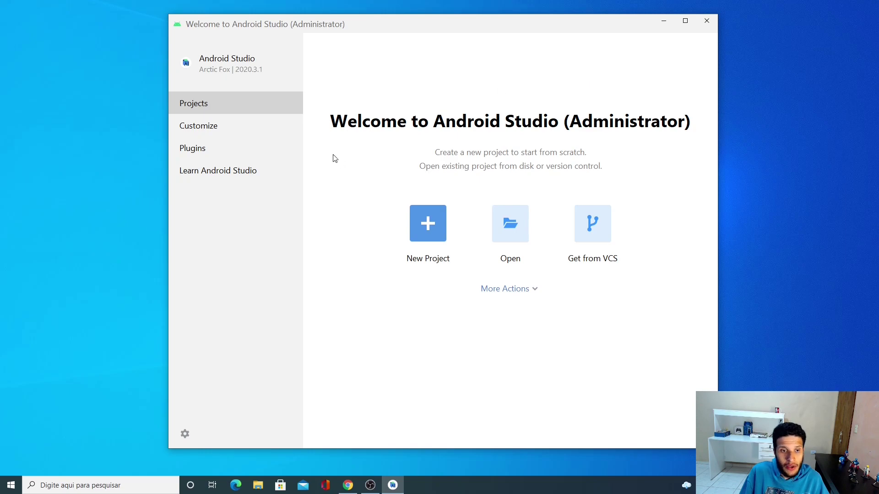
- Check twice more for Android Studio and plugin updates, dismissing the result dialog each time
{"action": "left_click", "coordinate": [186, 434]}
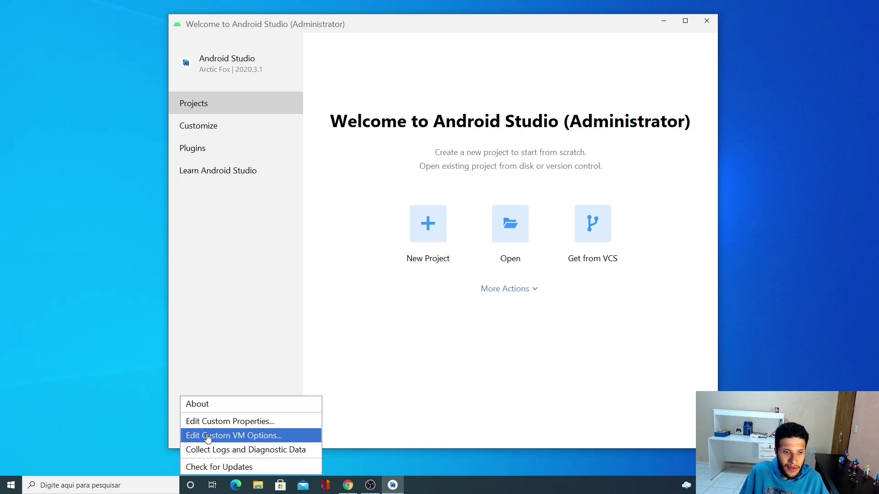
{"action": "left_click", "coordinate": [235, 466]}
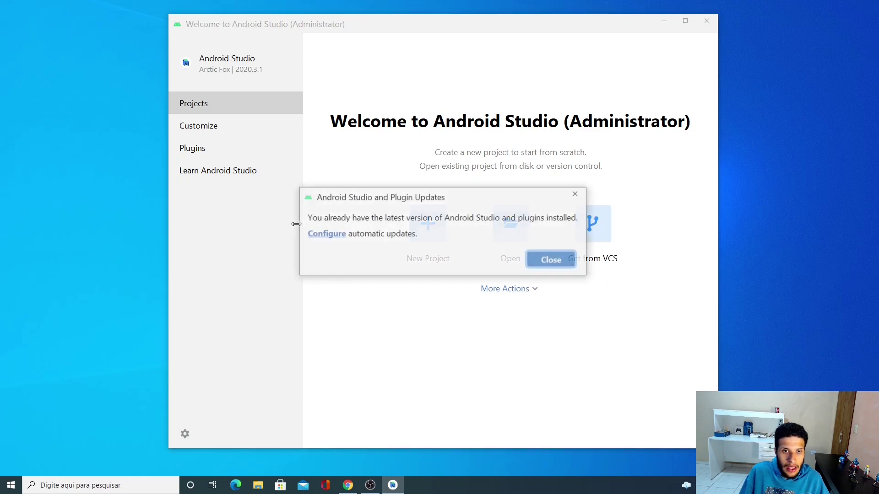
{"action": "left_click", "coordinate": [550, 260]}
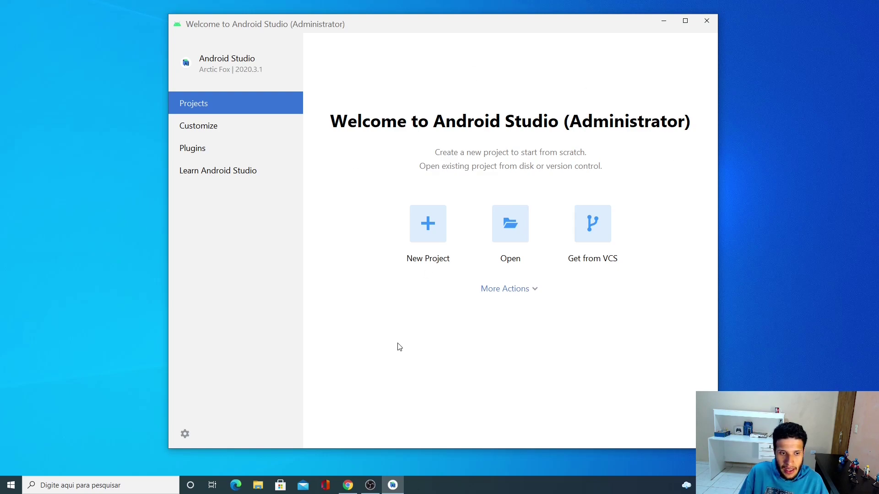
{"action": "left_click", "coordinate": [185, 435]}
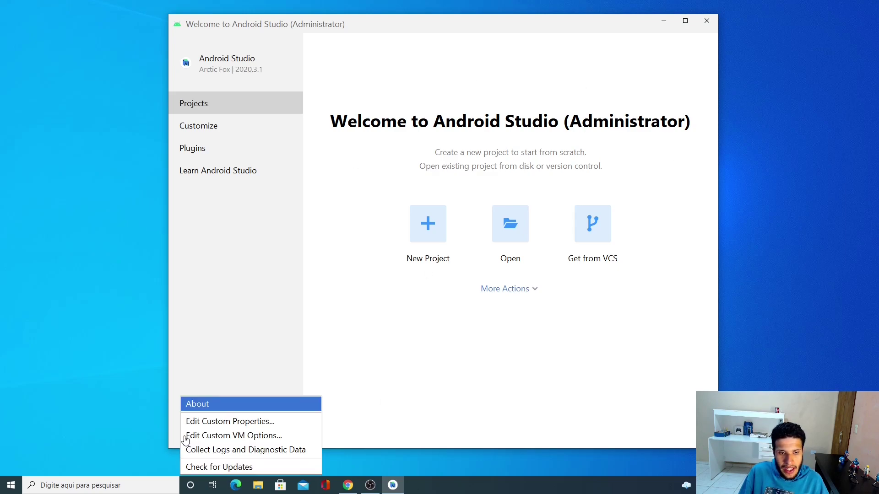
{"action": "left_click", "coordinate": [234, 467]}
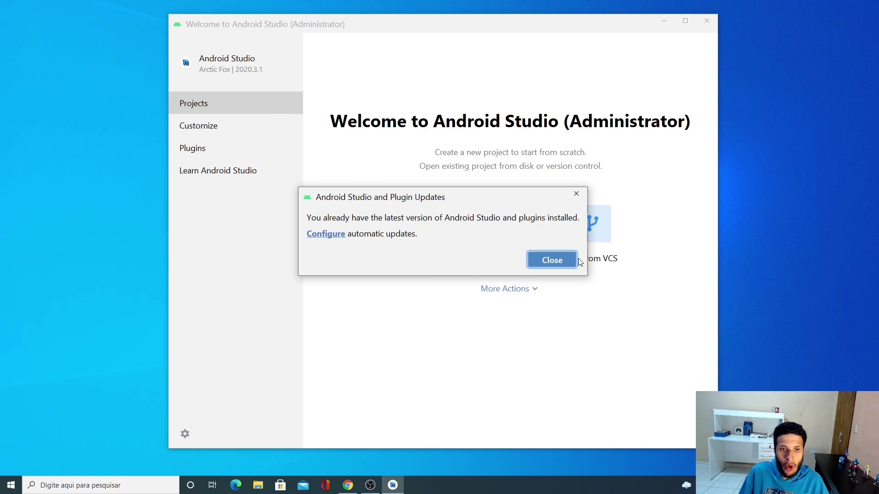
{"action": "left_click", "coordinate": [576, 194]}
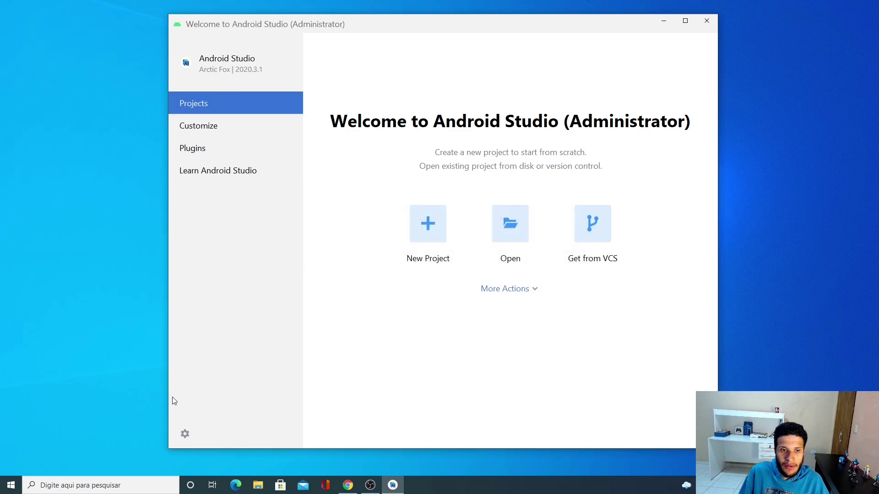
{"action": "left_click", "coordinate": [185, 434]}
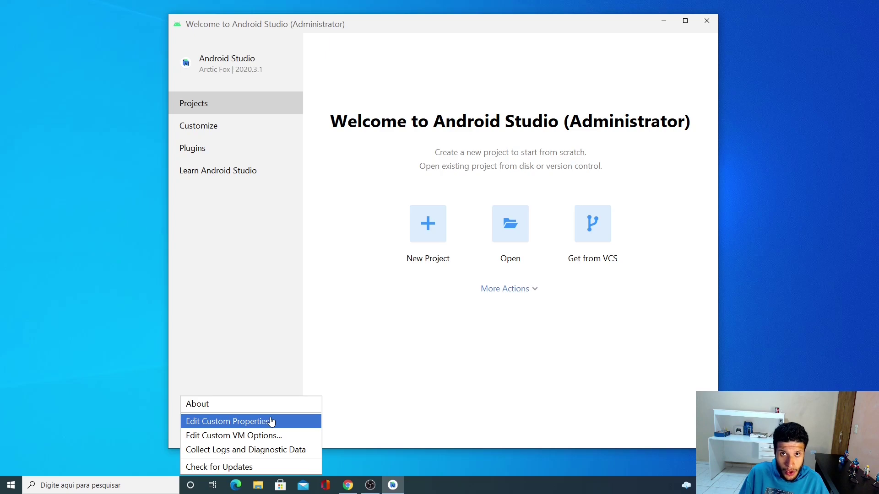
{"action": "left_click", "coordinate": [295, 270]}
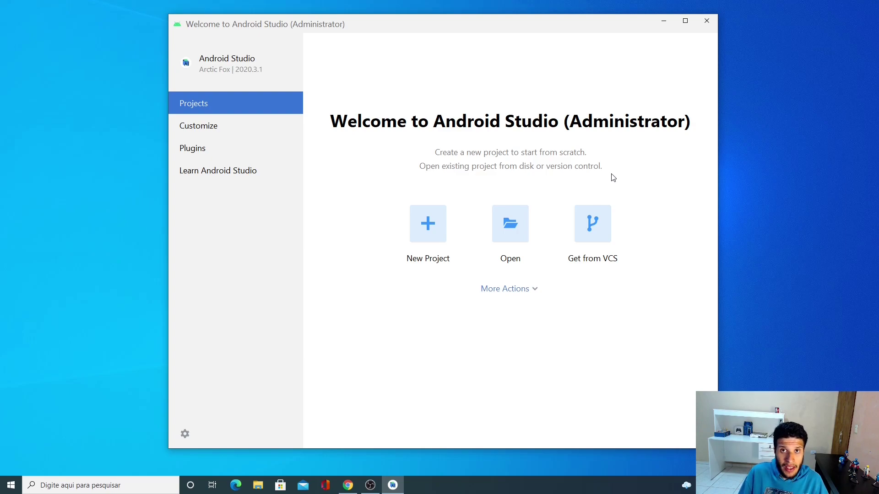
- Minimize Android Studio and open the list of installed programs in Painel de Controle
{"action": "left_click", "coordinate": [663, 21]}
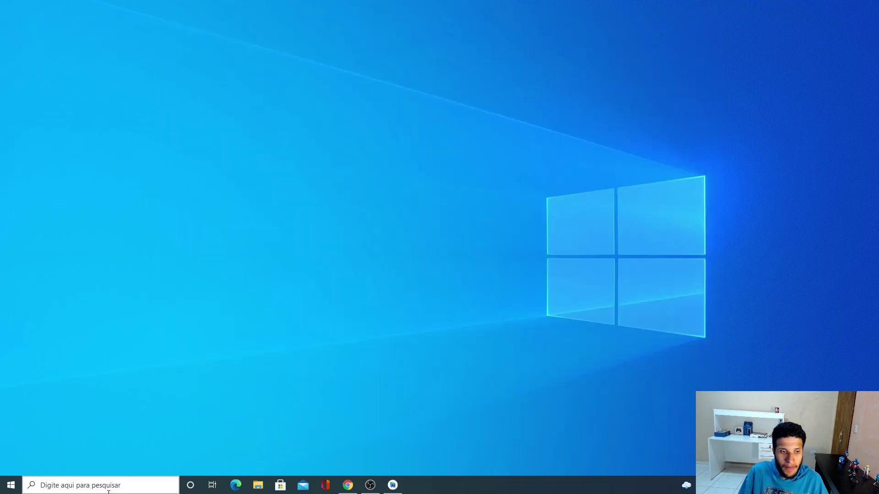
{"action": "left_click", "coordinate": [108, 488]}
{"action": "type", "text": "pain"}
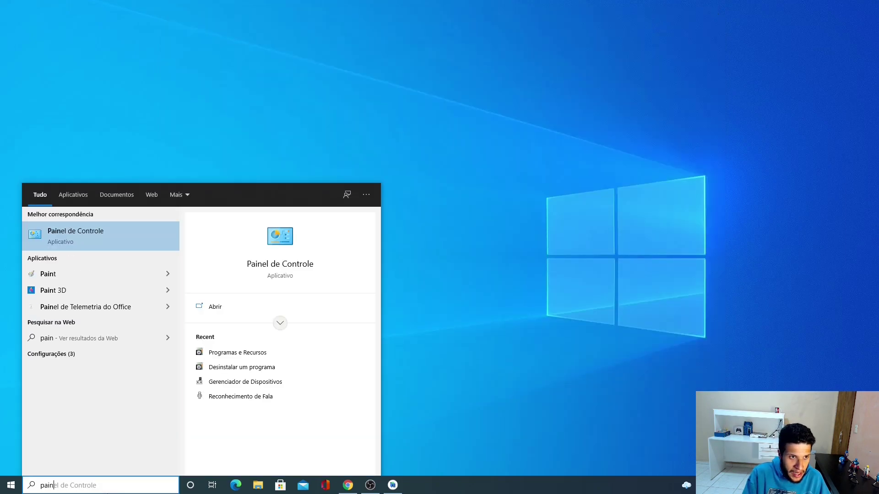
{"action": "key", "text": "Return"}
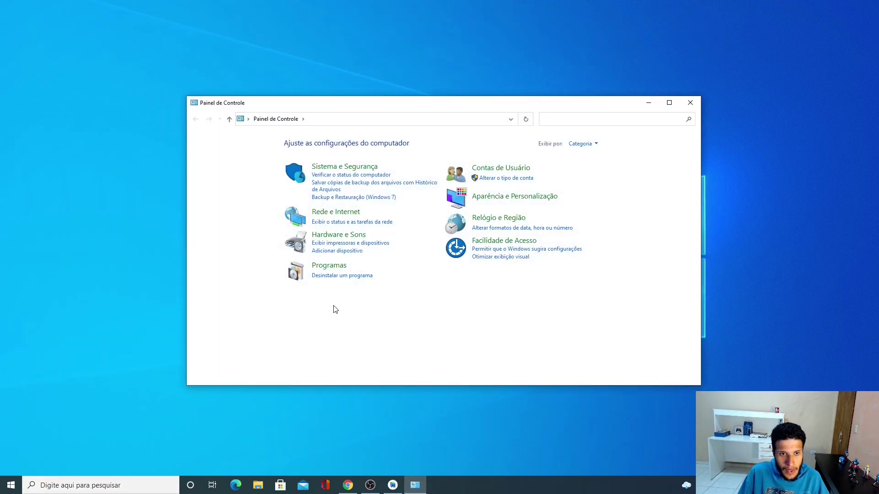
{"action": "left_click", "coordinate": [349, 277]}
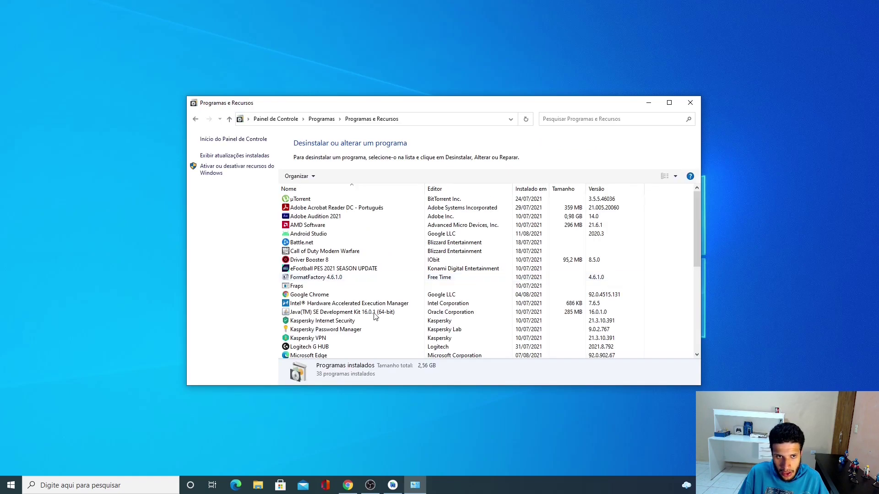
- Try to uninstall Android Studio from Programas e Recursos, decline its removal from the list and close the window
{"action": "left_click", "coordinate": [313, 234]}
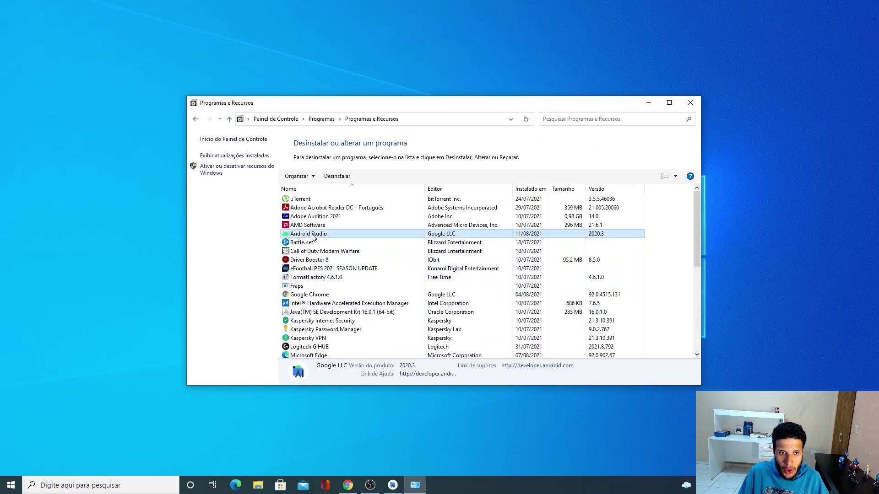
{"action": "double_click", "coordinate": [321, 235]}
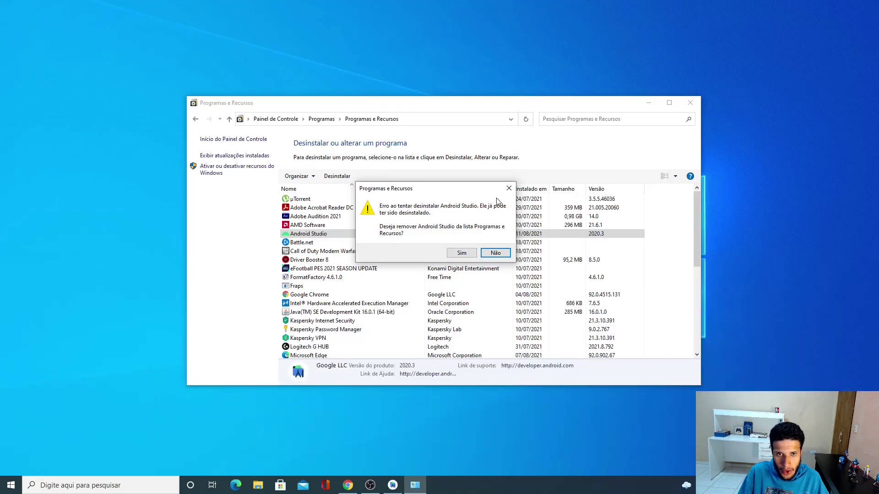
{"action": "left_click", "coordinate": [509, 188]}
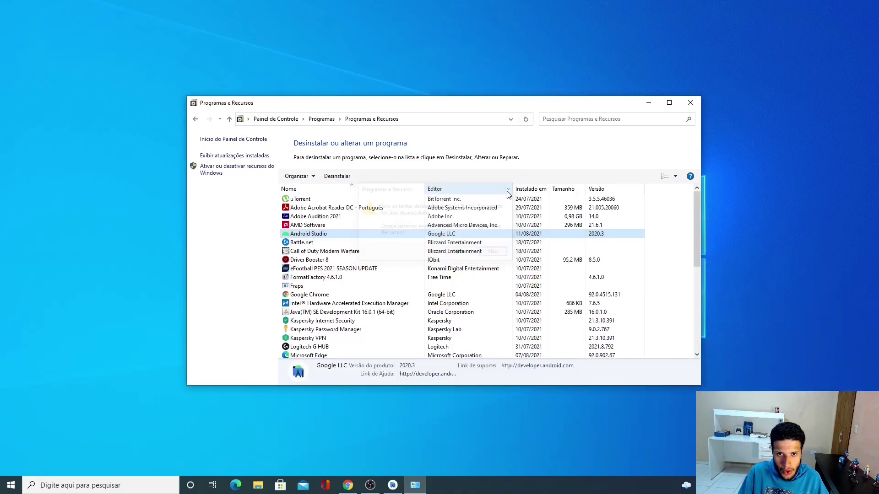
{"action": "left_click", "coordinate": [690, 102]}
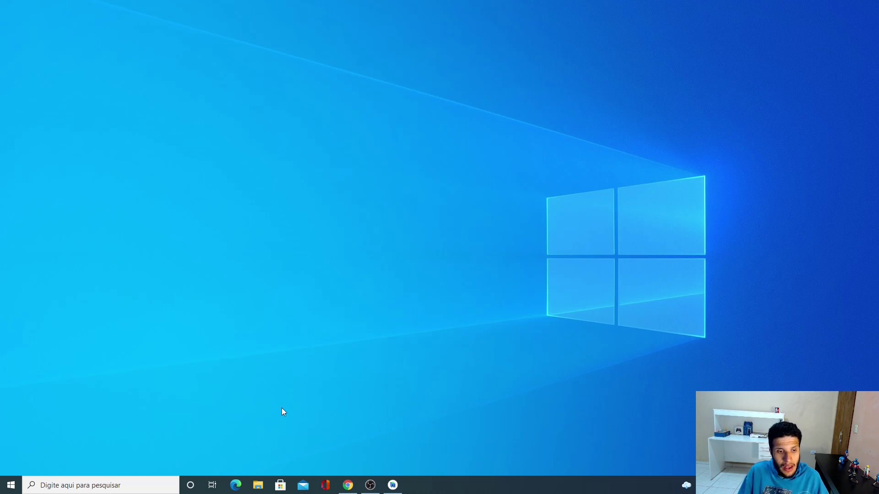
- Search Windows for "pastas" and open the setting for changing file and folder search options
{"action": "left_click", "coordinate": [92, 485]}
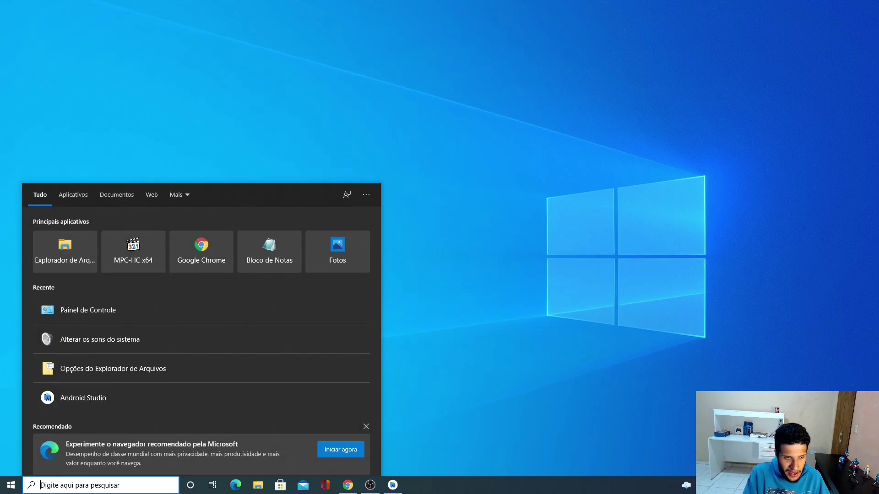
{"action": "type", "text": "pas"}
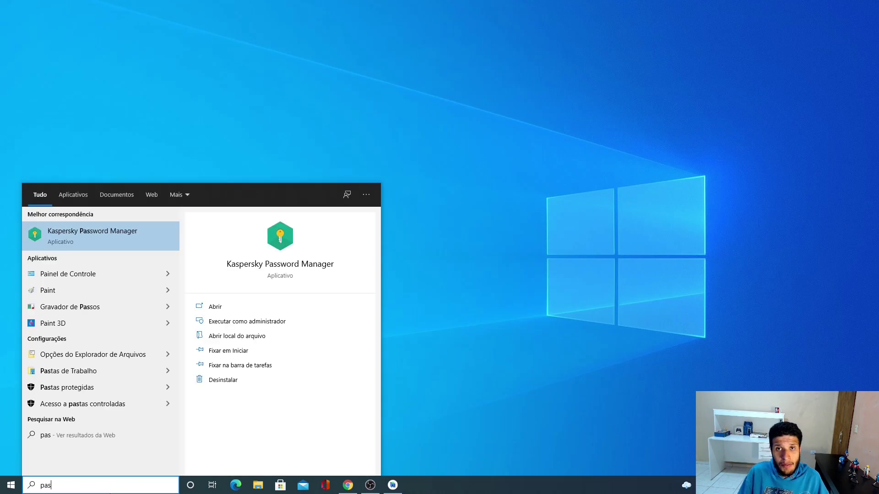
{"action": "type", "text": "tas"}
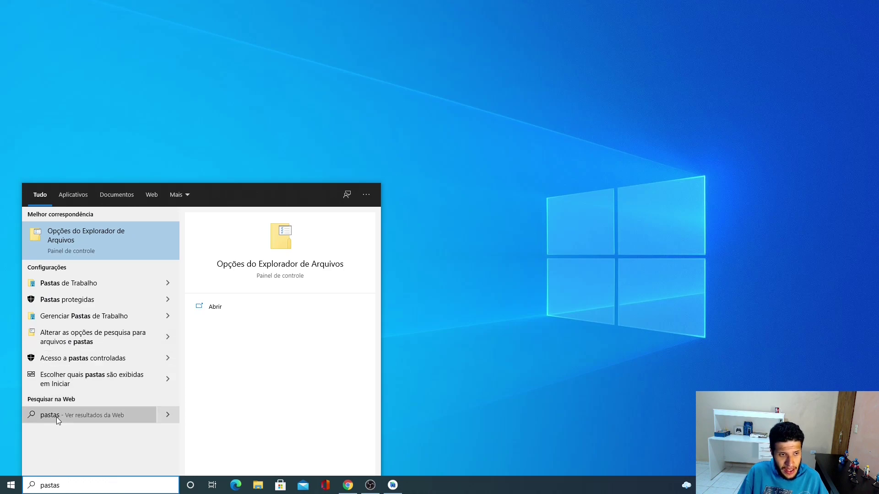
{"action": "left_click", "coordinate": [71, 341]}
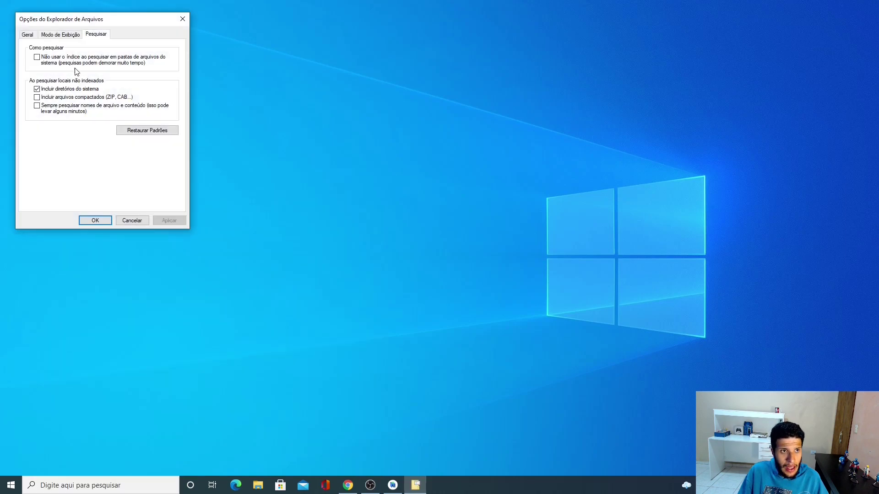
- In the advanced view settings, enable showing hidden files, folders and drives, and apply the change
{"action": "left_click", "coordinate": [67, 35]}
{"action": "left_click_drag", "start_coordinate": [90, 23], "coordinate": [331, 110]}
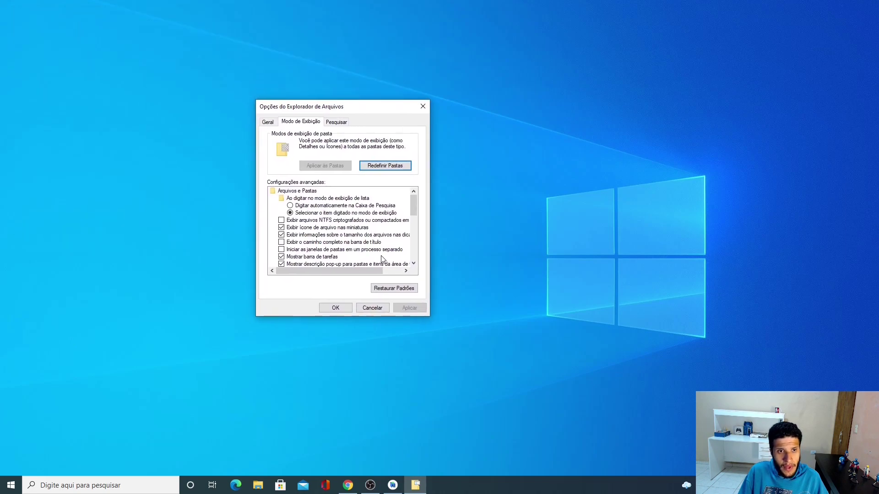
{"action": "left_click_drag", "start_coordinate": [415, 208], "coordinate": [423, 243]}
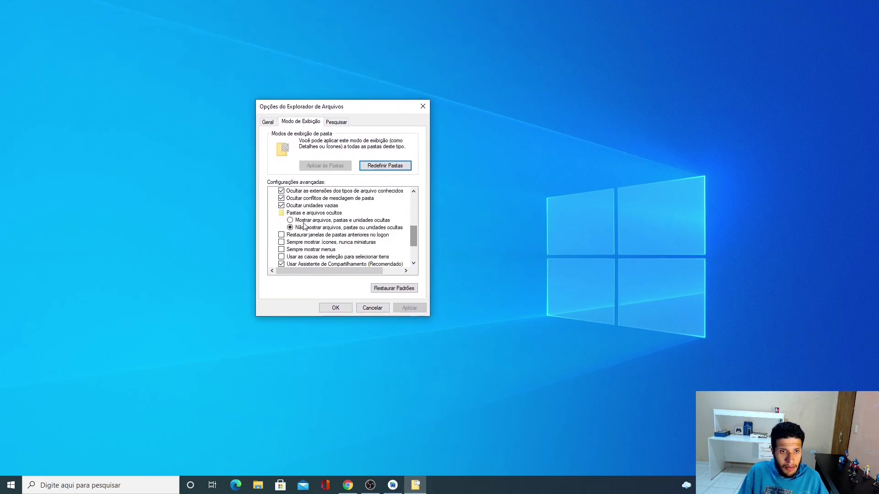
{"action": "left_click", "coordinate": [290, 220]}
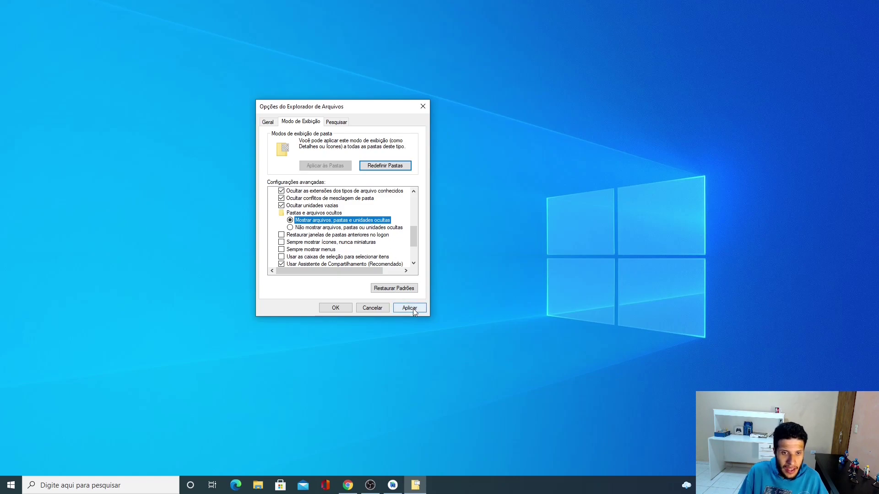
{"action": "left_click", "coordinate": [413, 308]}
{"action": "left_click", "coordinate": [339, 308]}
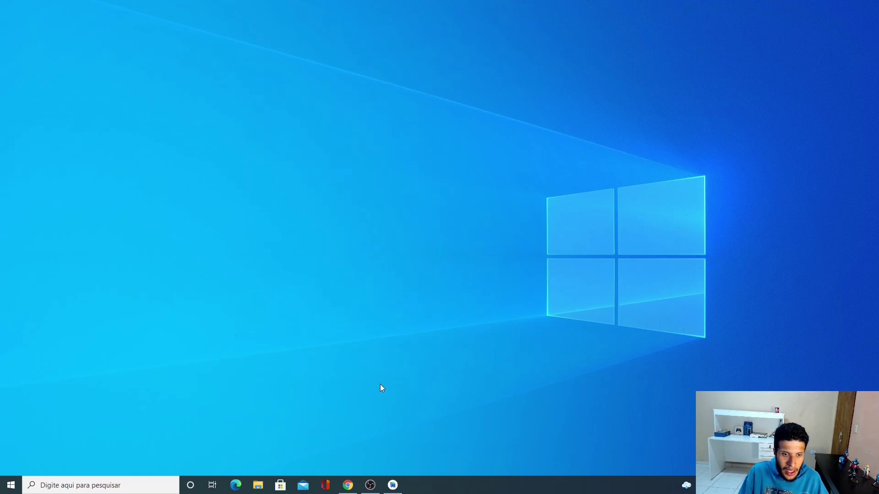
- In File Explorer, open the Android folder inside Arquivos de Programas on Disco Local (C:)
{"action": "left_click", "coordinate": [263, 489]}
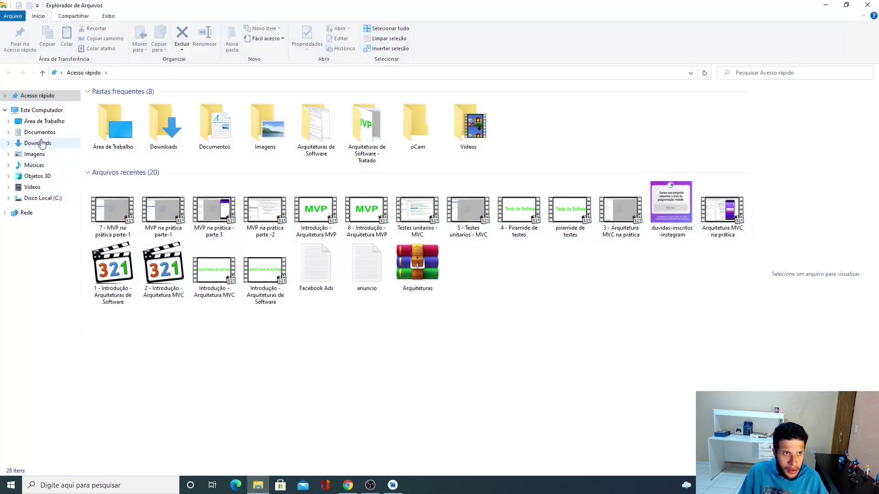
{"action": "left_click", "coordinate": [41, 110]}
{"action": "left_click", "coordinate": [142, 175]}
{"action": "double_click", "coordinate": [148, 174]}
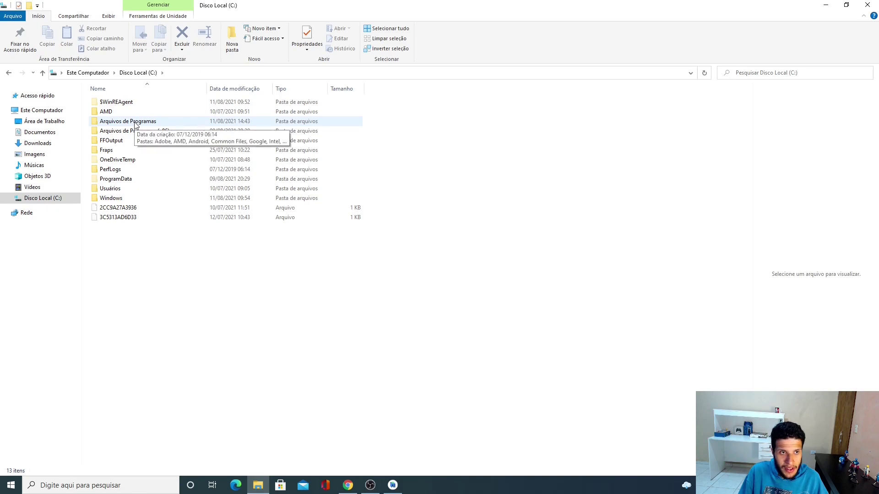
{"action": "double_click", "coordinate": [135, 123]}
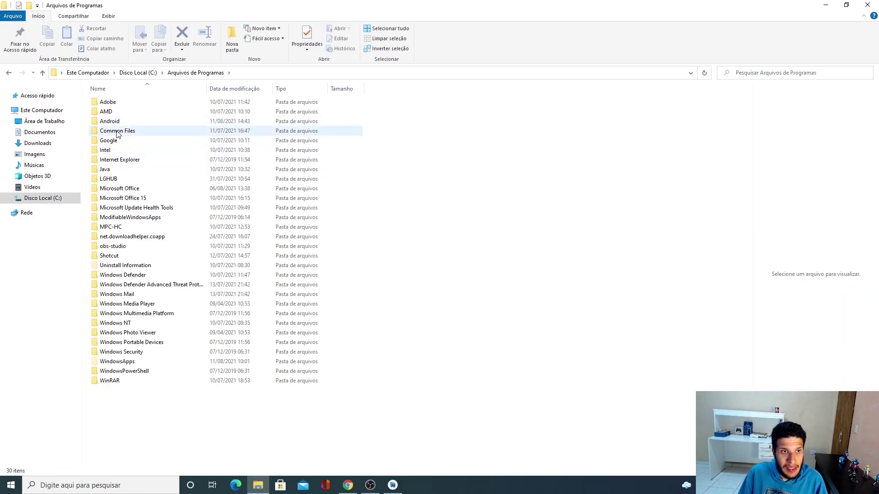
{"action": "left_click", "coordinate": [117, 127]}
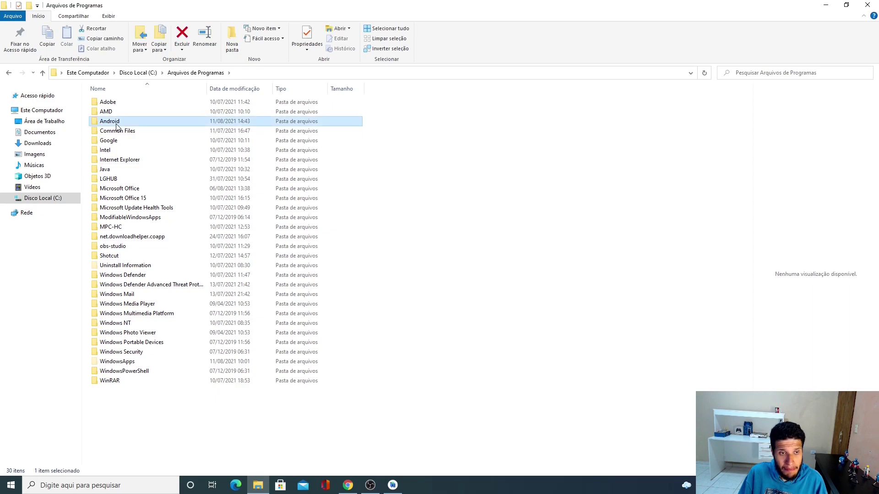
{"action": "right_click", "coordinate": [118, 125]}
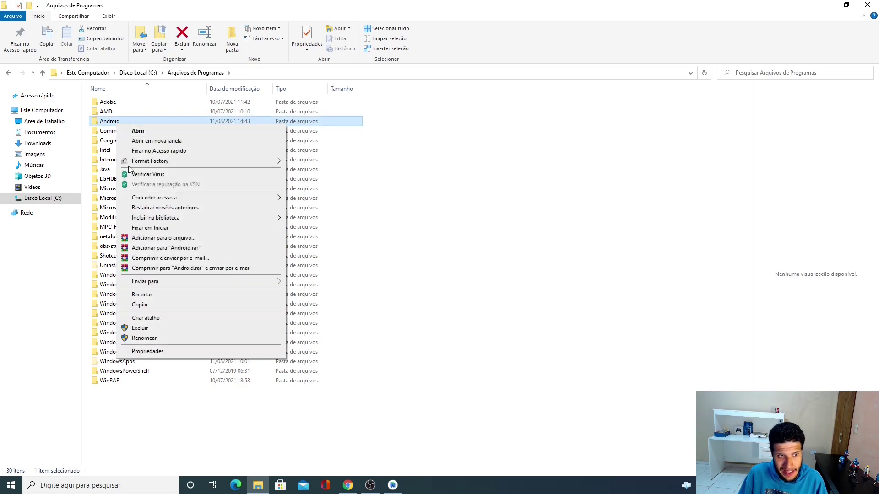
{"action": "double_click", "coordinate": [111, 124]}
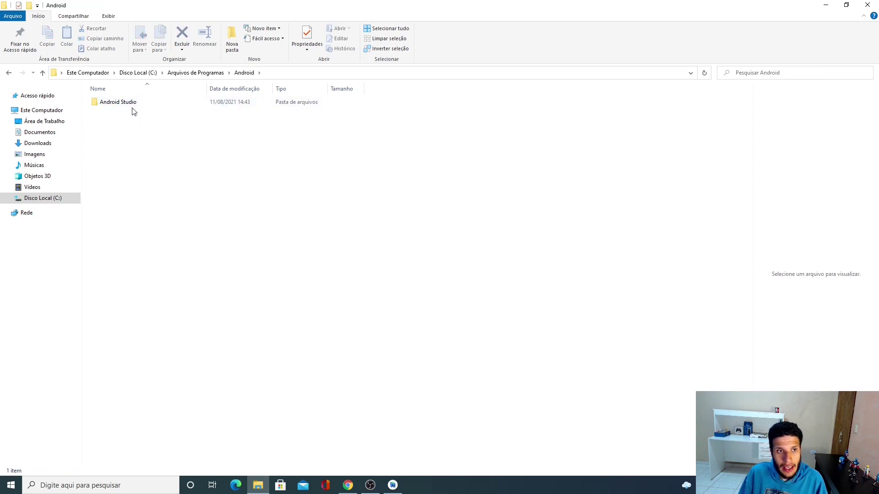
- Return to Disco Local (C:) and check the Google folder inside Arquivos de Programas (x86) for Android Studio files
{"action": "left_click", "coordinate": [8, 73]}
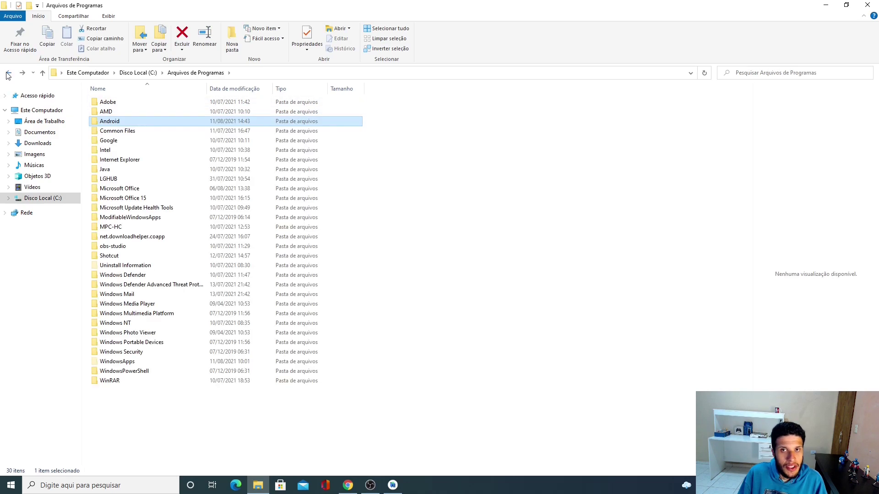
{"action": "left_click", "coordinate": [8, 73]}
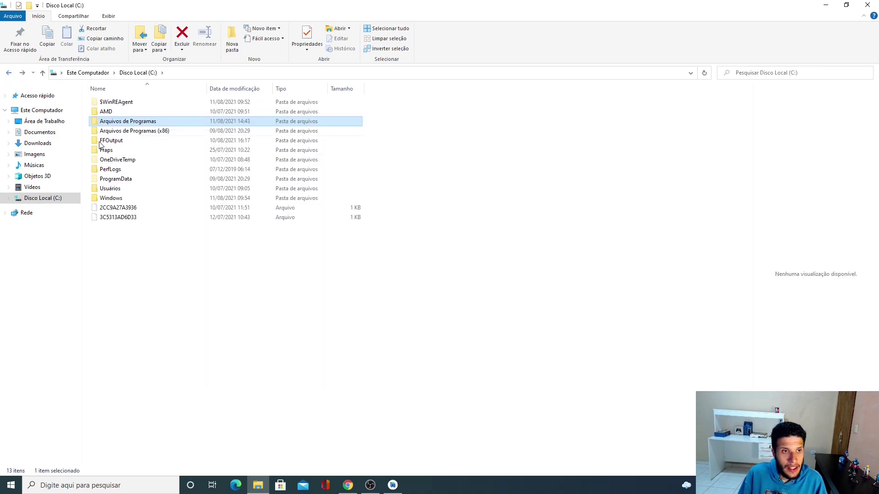
{"action": "left_click", "coordinate": [154, 133]}
{"action": "double_click", "coordinate": [155, 133]}
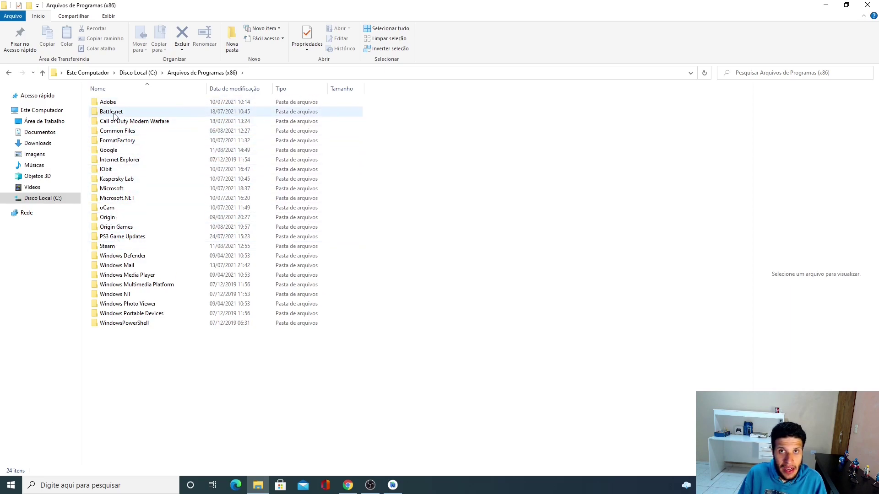
{"action": "double_click", "coordinate": [115, 151]}
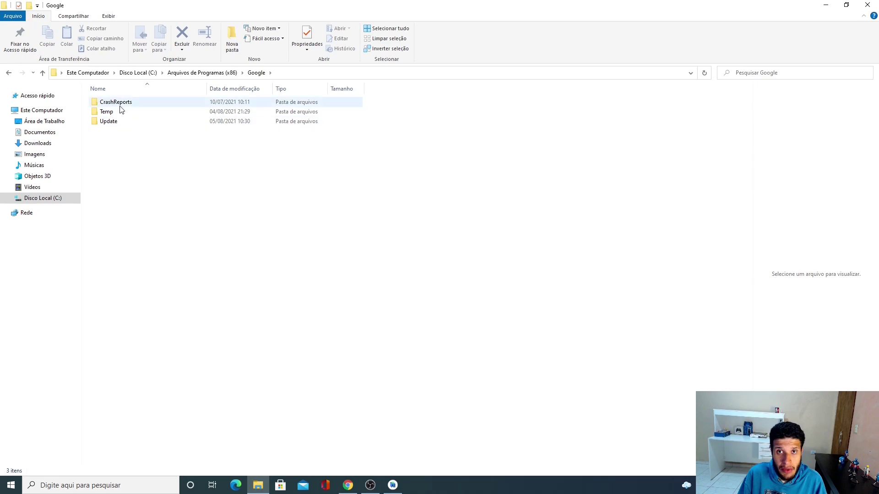
{"action": "left_click", "coordinate": [9, 74]}
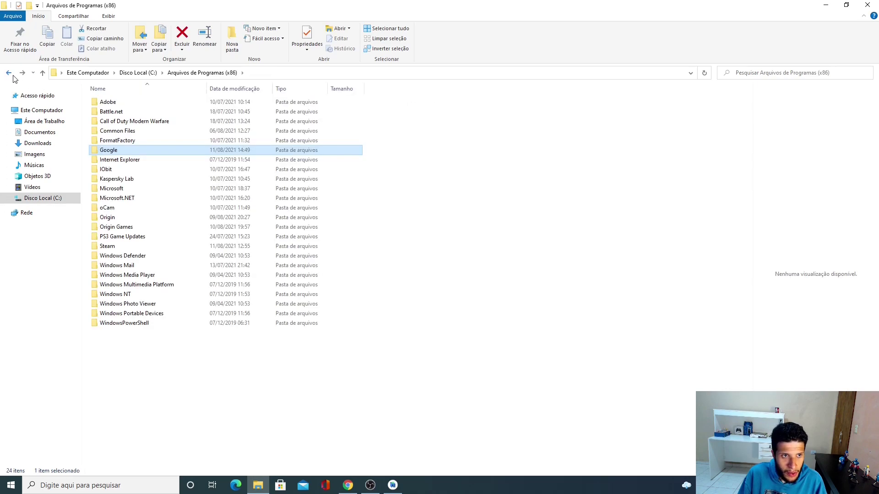
- Check the ProgramData folder on Disco Local (C:) for Android Studio folders and return to the drive's root
{"action": "left_click", "coordinate": [11, 75]}
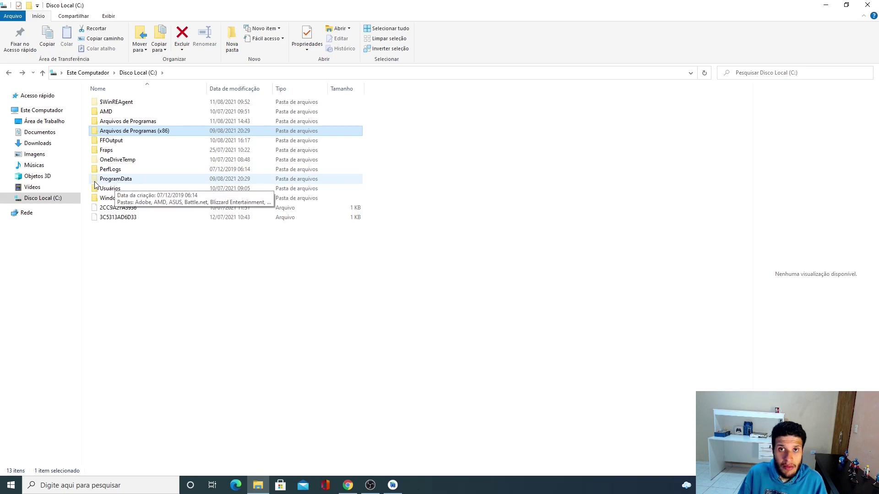
{"action": "double_click", "coordinate": [129, 182]}
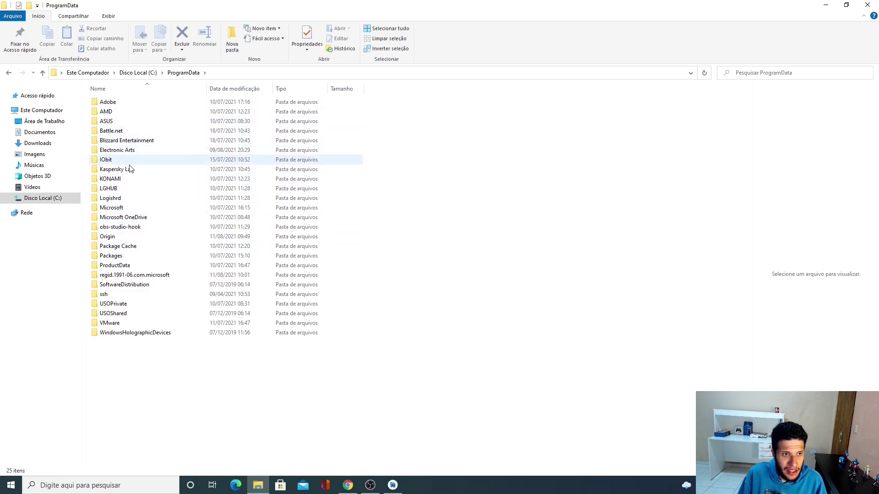
{"action": "left_click", "coordinate": [9, 72]}
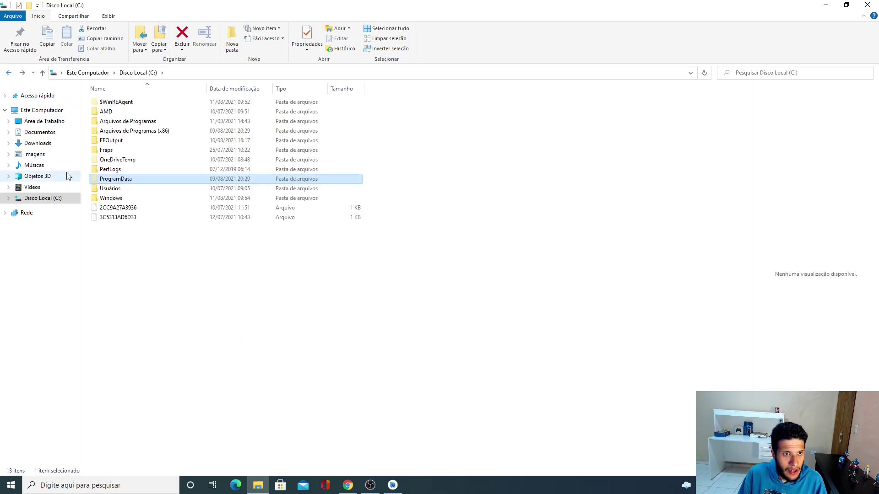
- In the personal profile folder under Usuários, inspect the .android folder and display its available actions without applying any
{"action": "double_click", "coordinate": [120, 192]}
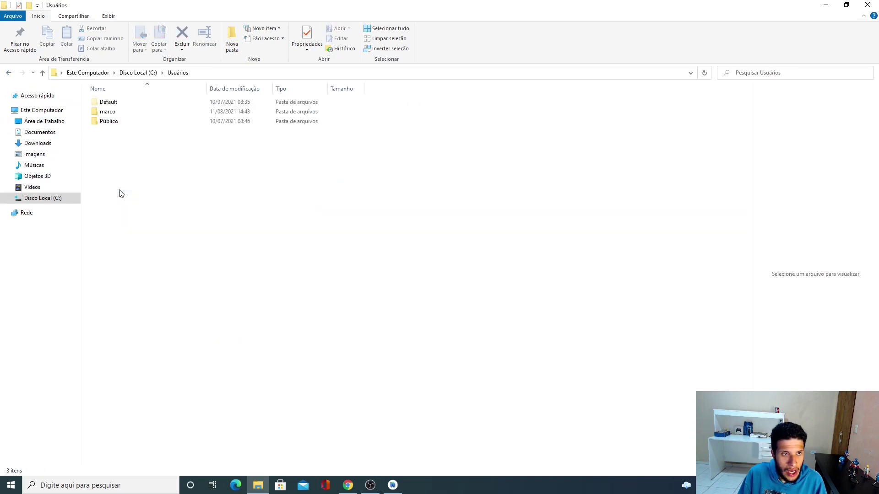
{"action": "double_click", "coordinate": [120, 115]}
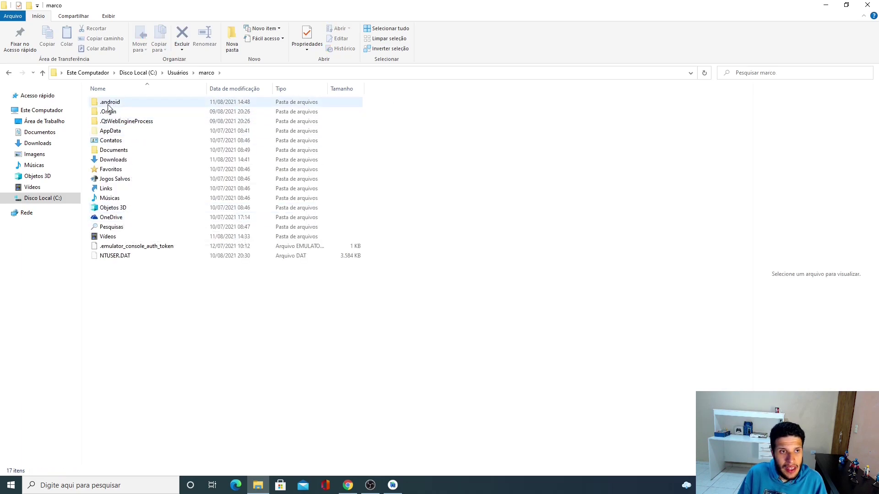
{"action": "double_click", "coordinate": [116, 105]}
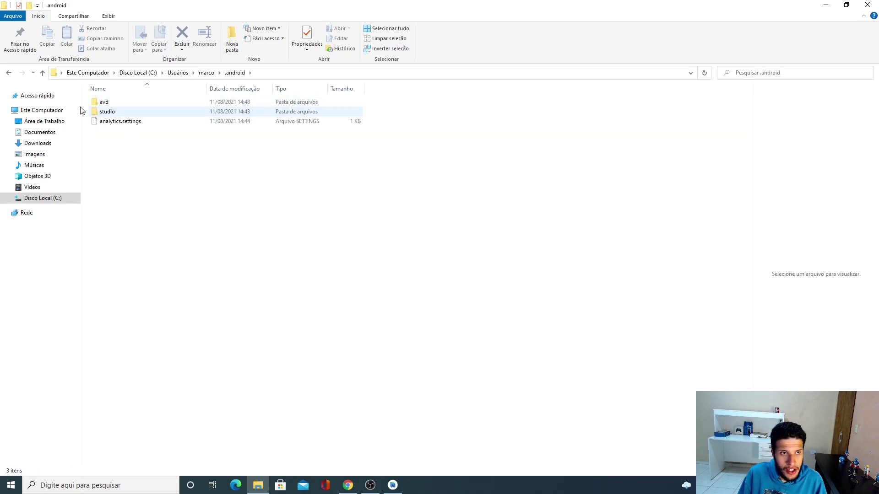
{"action": "left_click", "coordinate": [9, 72]}
{"action": "right_click", "coordinate": [120, 101]}
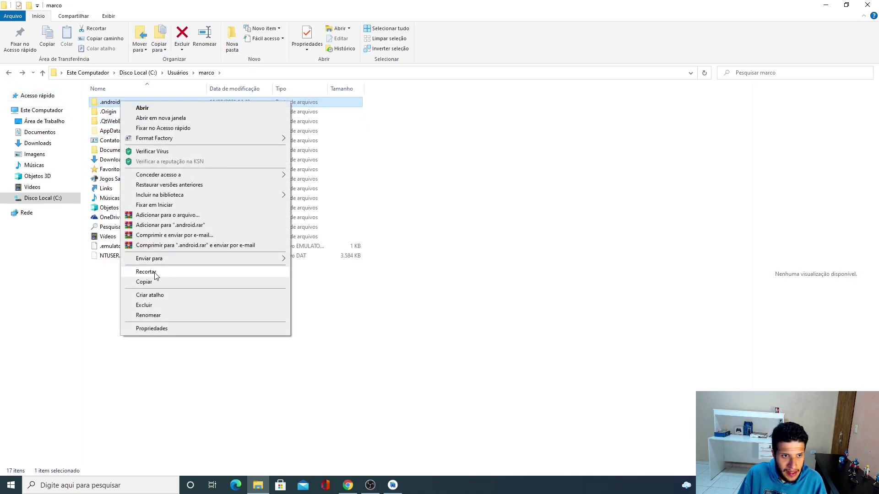
{"action": "left_click", "coordinate": [102, 287]}
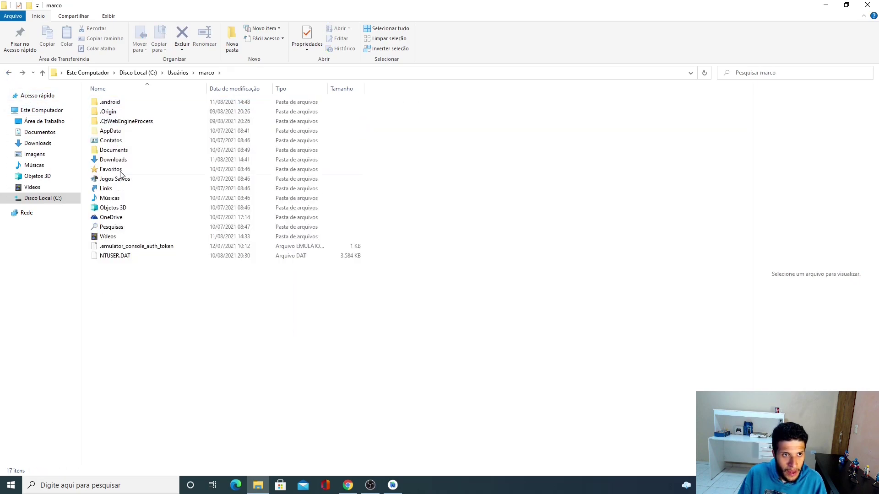
- From the profile folder, open the Sdk folder inside AppData\Local\Android
{"action": "double_click", "coordinate": [112, 131]}
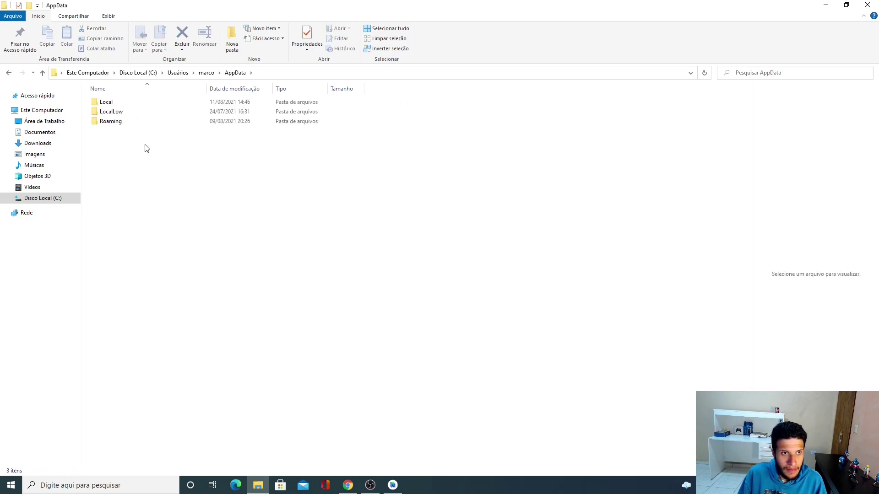
{"action": "double_click", "coordinate": [122, 105]}
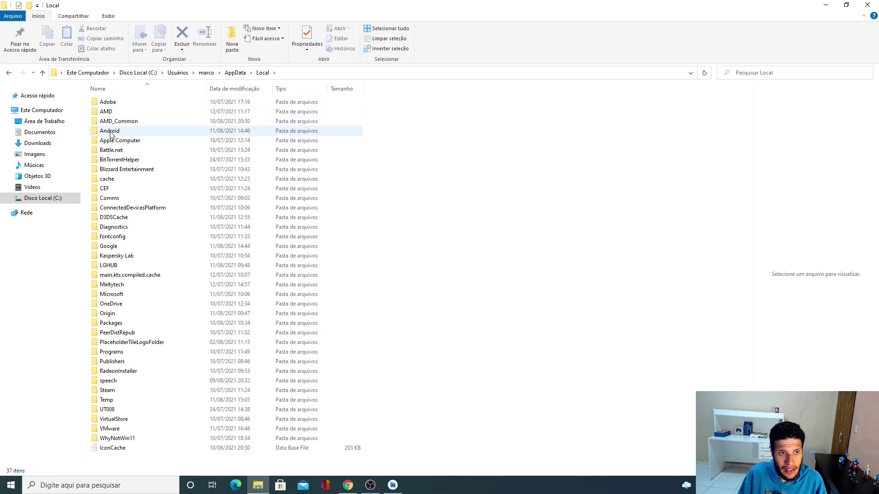
{"action": "double_click", "coordinate": [114, 132]}
{"action": "left_click", "coordinate": [104, 104]}
{"action": "double_click", "coordinate": [106, 106]}
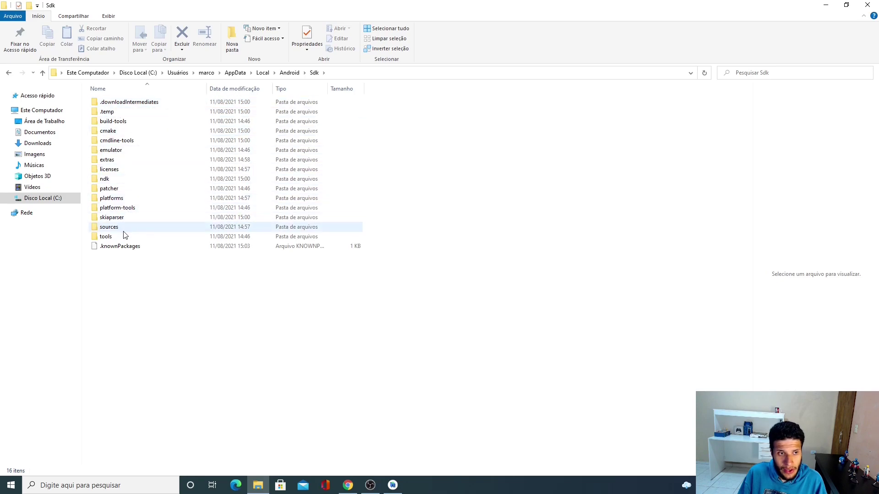
- Return to AppData\Local and display the available actions for its Android folder without applying any
{"action": "left_click", "coordinate": [9, 74]}
{"action": "left_click", "coordinate": [8, 75]}
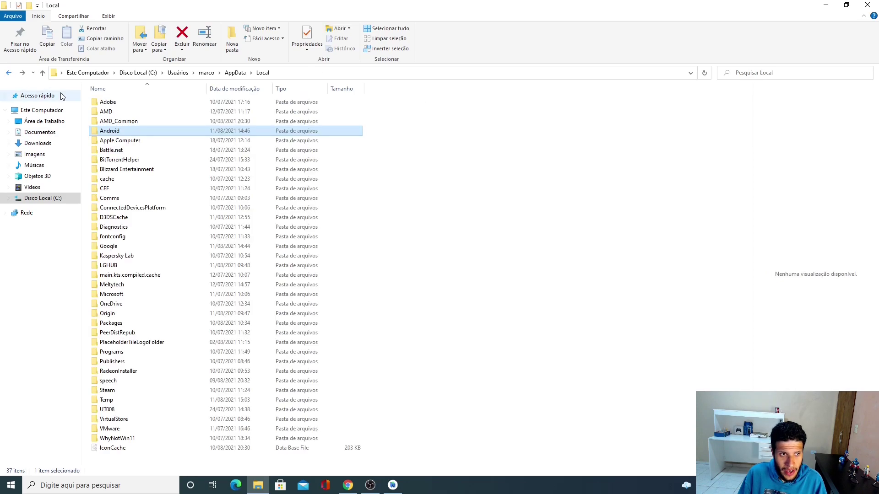
{"action": "right_click", "coordinate": [120, 131]}
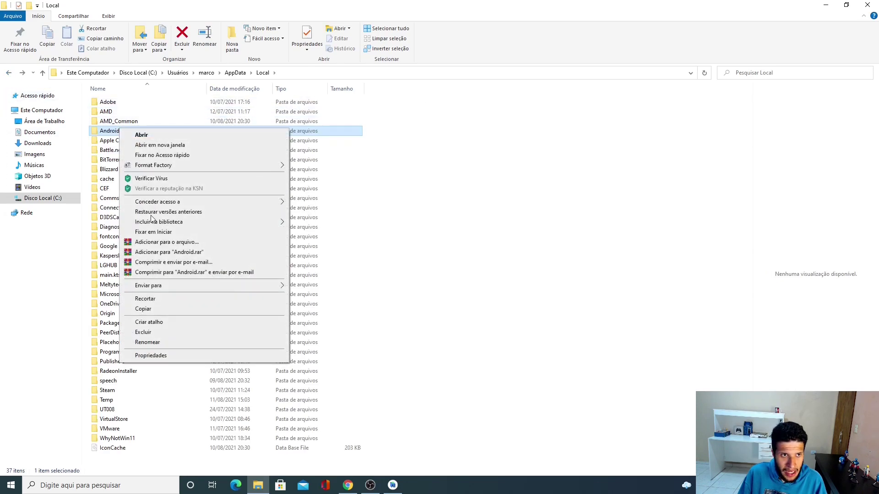
{"action": "left_click", "coordinate": [107, 140]}
- Open the Google folder in AppData\Local, select AndroidStudio2020.3 and display its available actions
{"action": "left_click", "coordinate": [114, 247]}
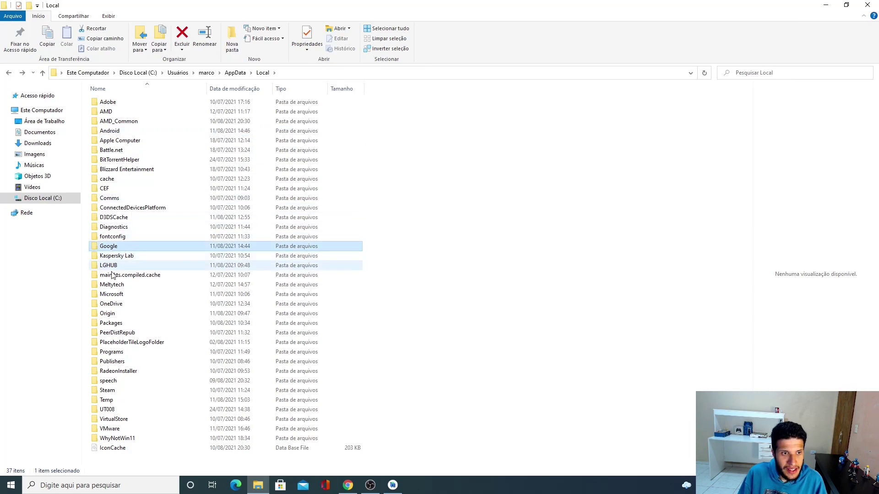
{"action": "left_click", "coordinate": [112, 265]}
{"action": "double_click", "coordinate": [114, 248]}
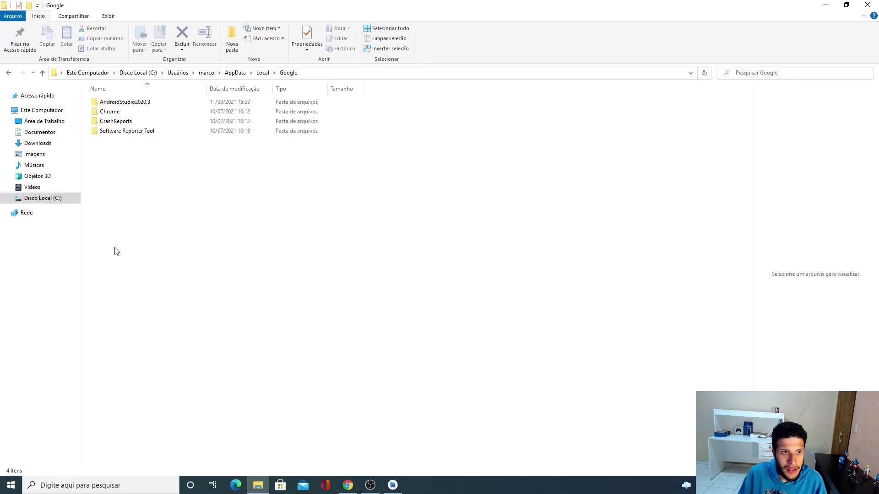
{"action": "left_click", "coordinate": [117, 101]}
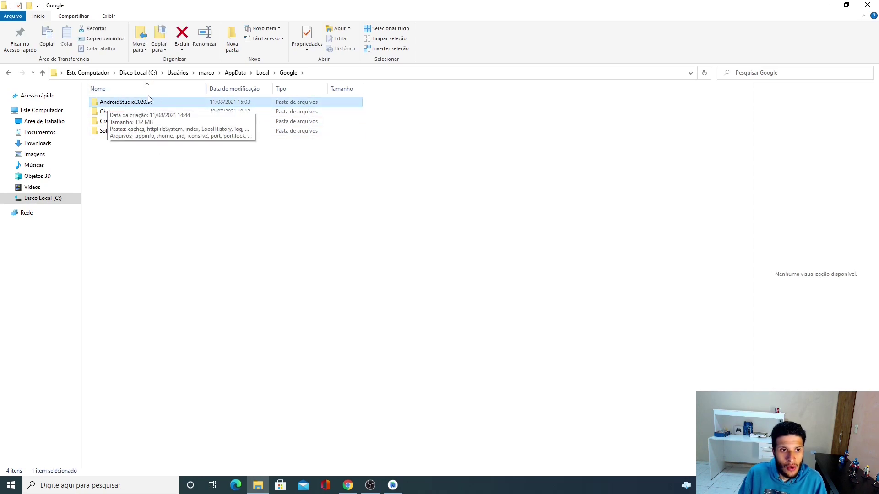
{"action": "mouse_move", "coordinate": [165, 106]}
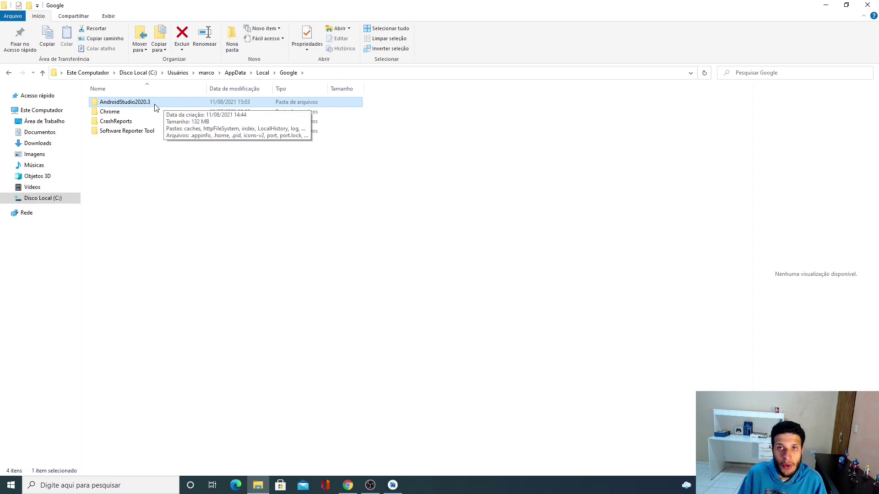
{"action": "right_click", "coordinate": [123, 102]}
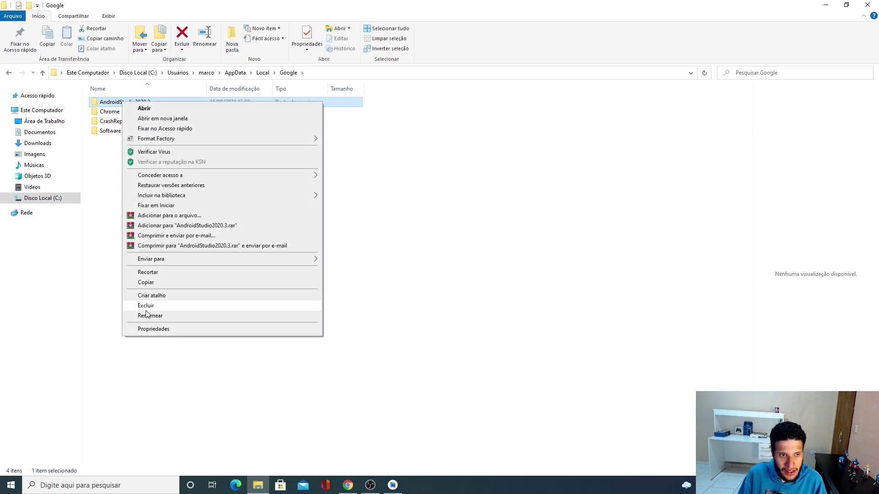
- Open the Google folder in AppData\Roaming, select AndroidStudio2020.3 and display its available actions without applying any
{"action": "key", "text": "alt+Left"}
{"action": "left_click", "coordinate": [120, 122]}
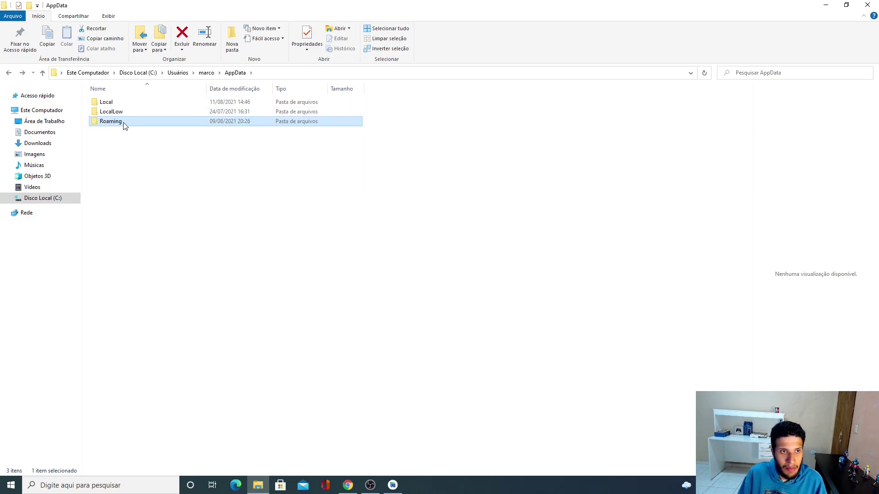
{"action": "double_click", "coordinate": [120, 122]}
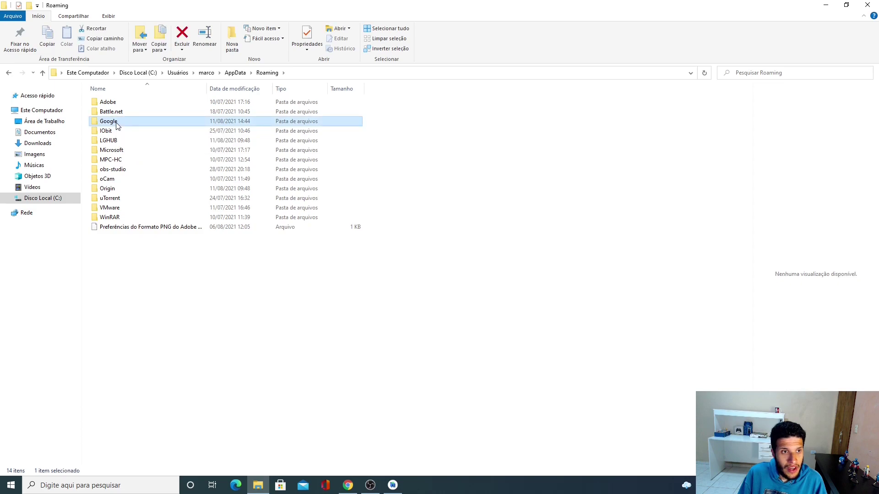
{"action": "double_click", "coordinate": [117, 123]}
{"action": "left_click", "coordinate": [122, 106]}
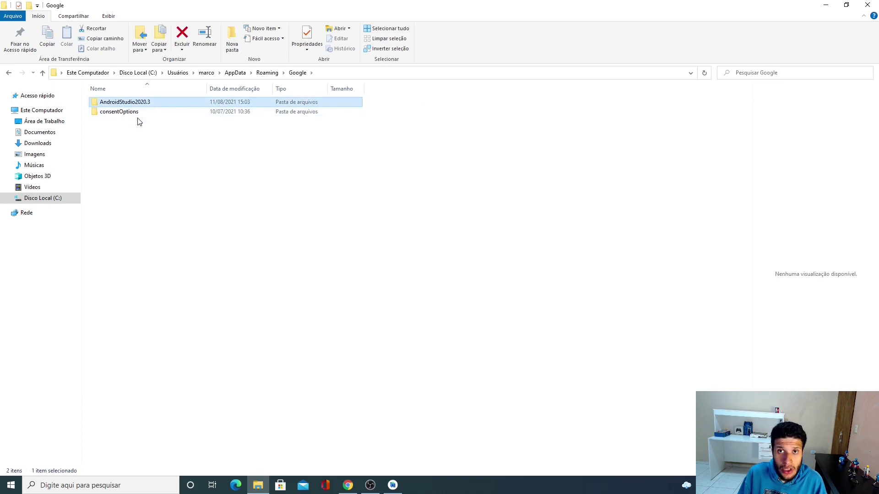
{"action": "right_click", "coordinate": [126, 106]}
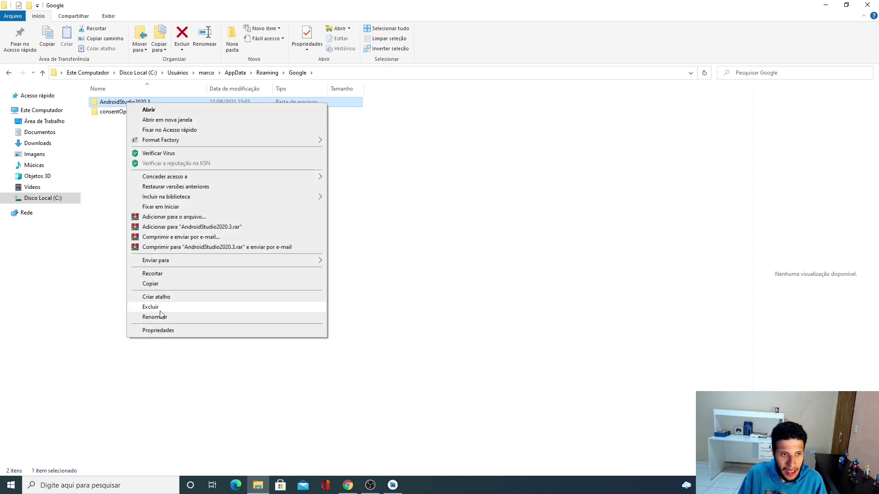
{"action": "left_click", "coordinate": [113, 170]}
- Leave the AppData folders, go to Este Computador and clear the drive selection
{"action": "left_click", "coordinate": [9, 75]}
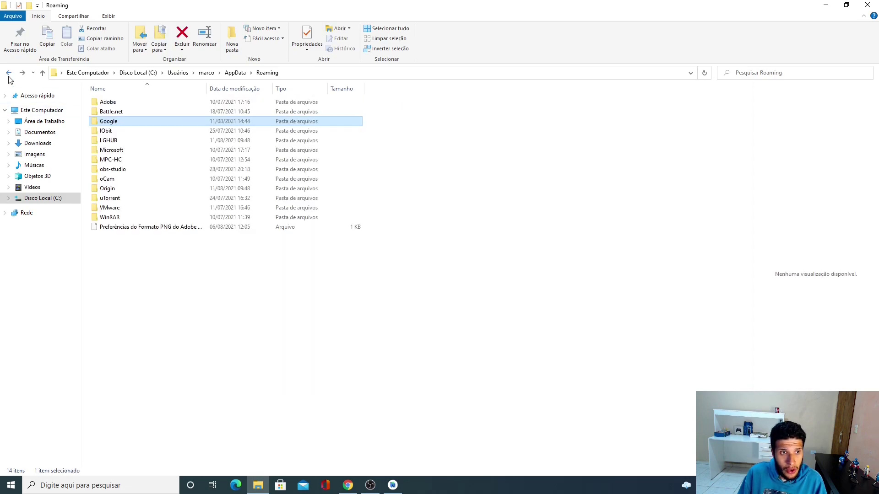
{"action": "left_click", "coordinate": [8, 76]}
{"action": "left_click", "coordinate": [9, 76]}
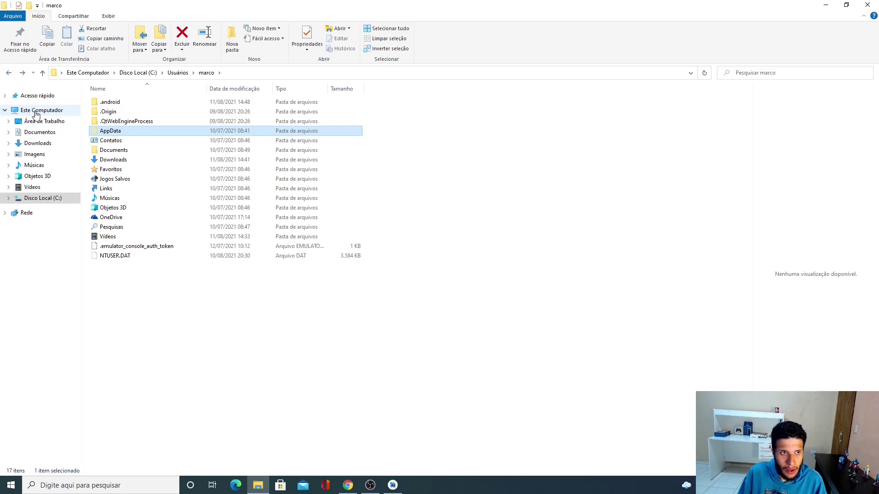
{"action": "left_click", "coordinate": [34, 110]}
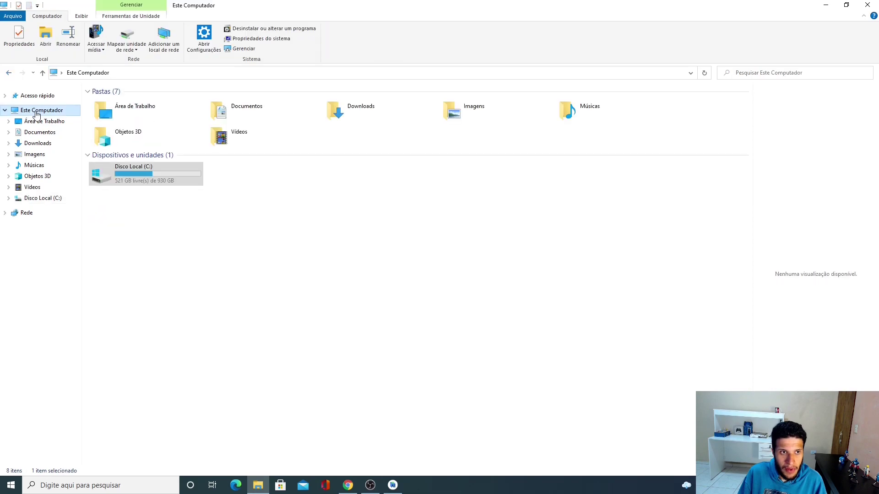
{"action": "left_click", "coordinate": [205, 254]}
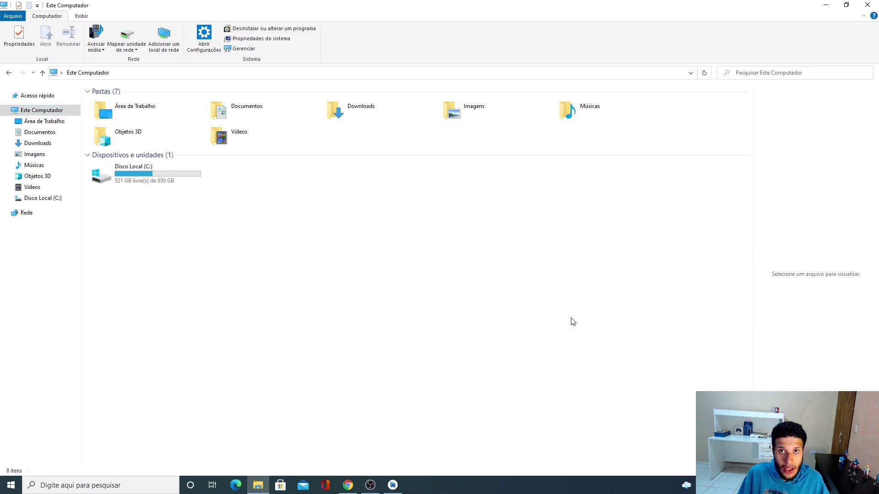
- Search Windows for "%temp%" and open the temporary files folder
{"action": "left_click", "coordinate": [119, 483]}
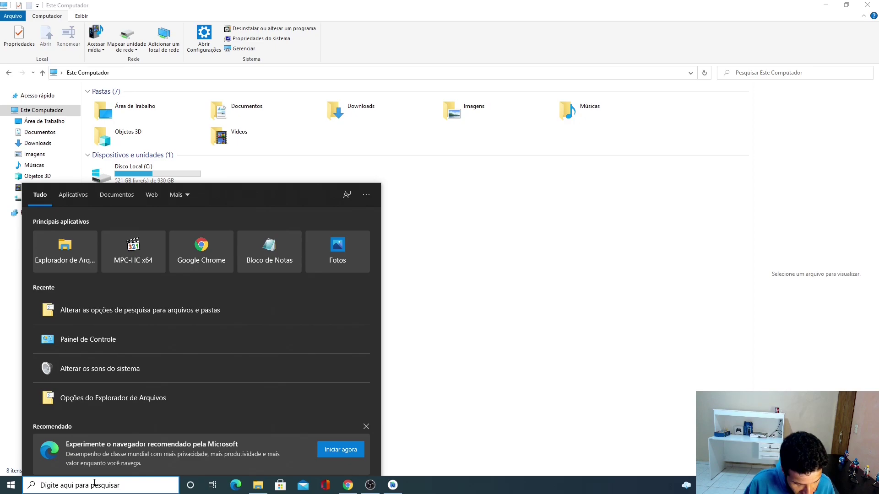
{"action": "type", "text": "%t"}
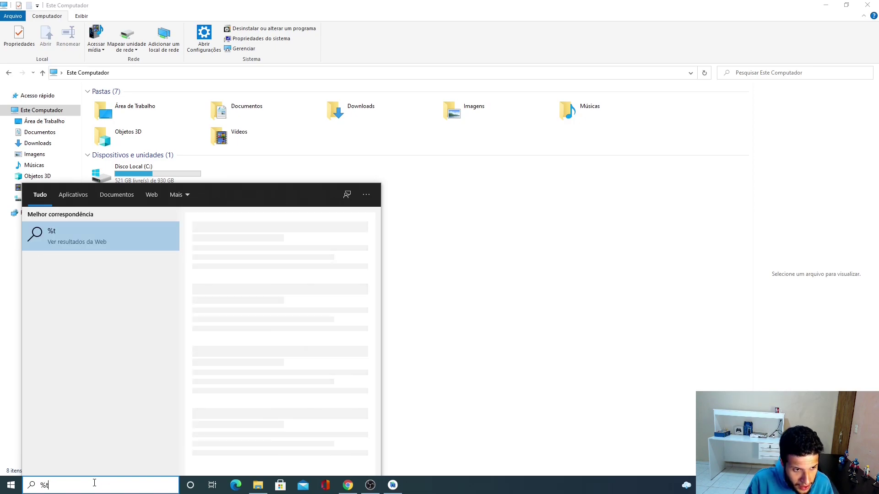
{"action": "type", "text": "emp%"}
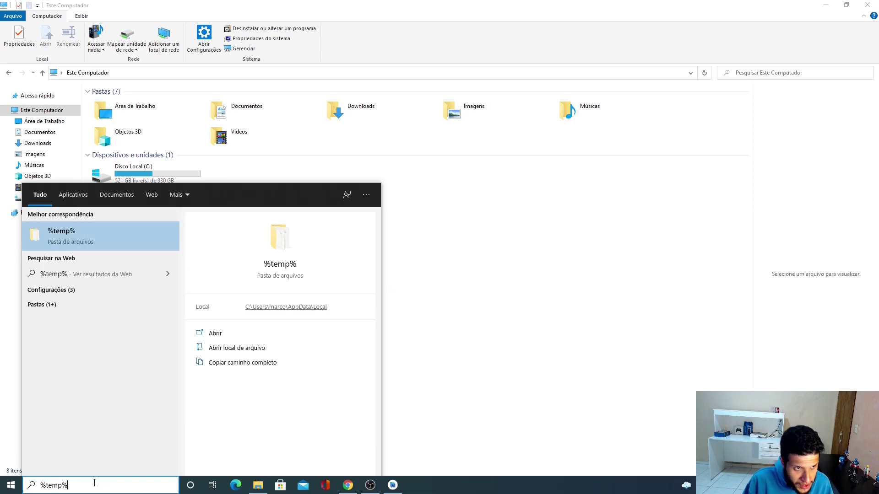
{"action": "key", "text": "Return"}
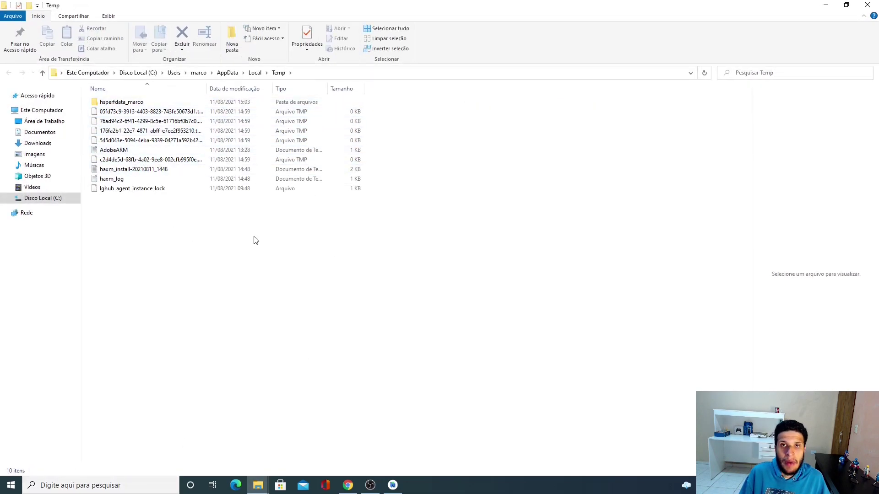
- Select all items in the Temp folder, display their available actions without applying any, and close the folder
{"action": "key", "text": "ctrl+a"}
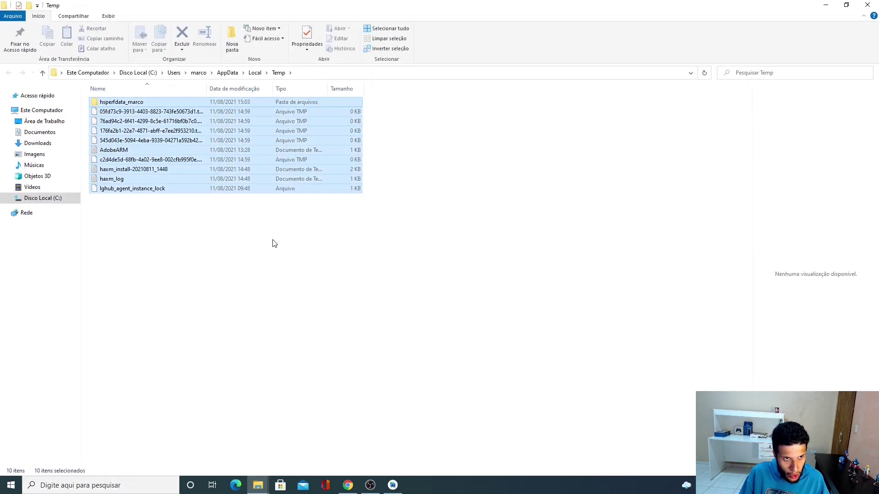
{"action": "right_click", "coordinate": [265, 185]}
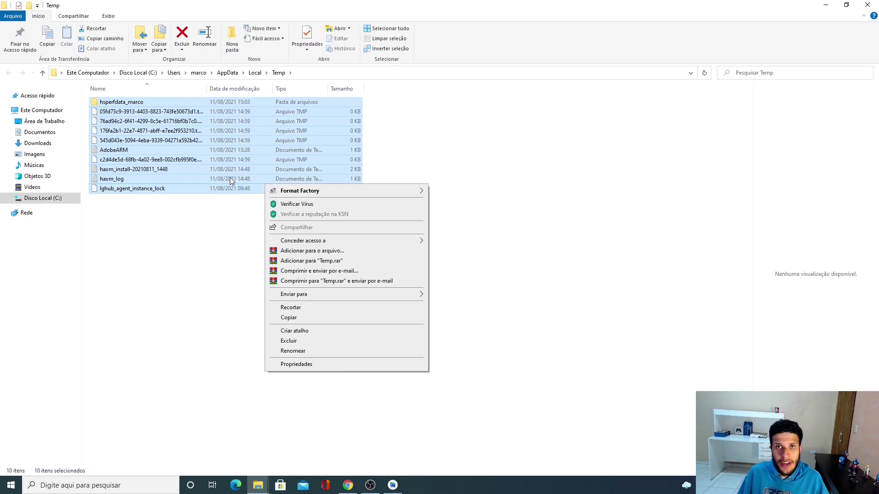
{"action": "left_click", "coordinate": [662, 114]}
{"action": "left_click", "coordinate": [867, 5]}
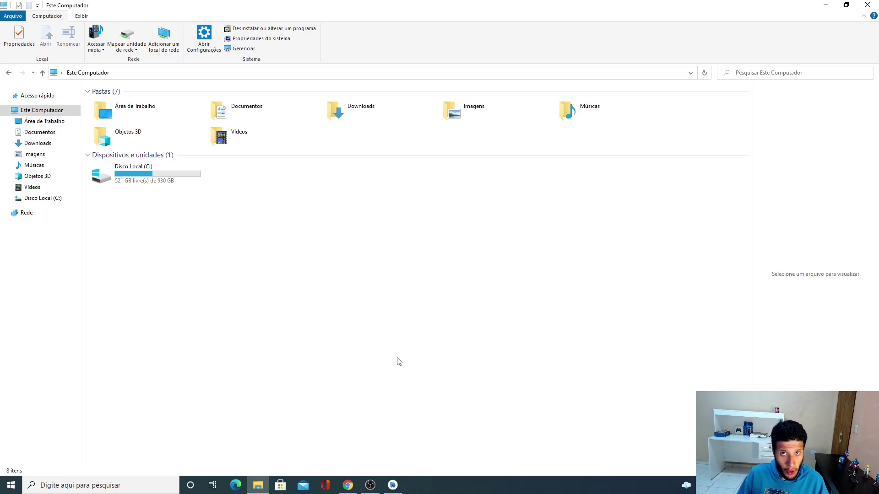
- Show the desktop and bring up the Android Studio welcome window, shifting it slightly sideways
{"action": "key", "text": "super+d"}
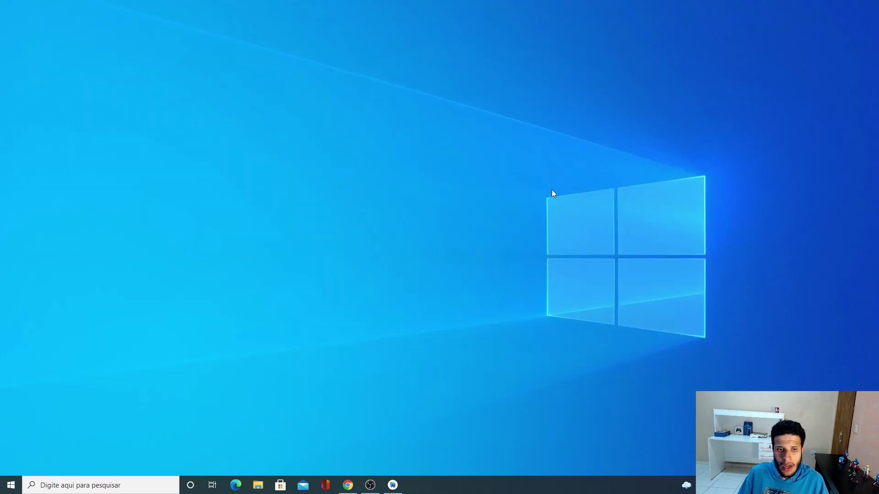
{"action": "left_click", "coordinate": [393, 485]}
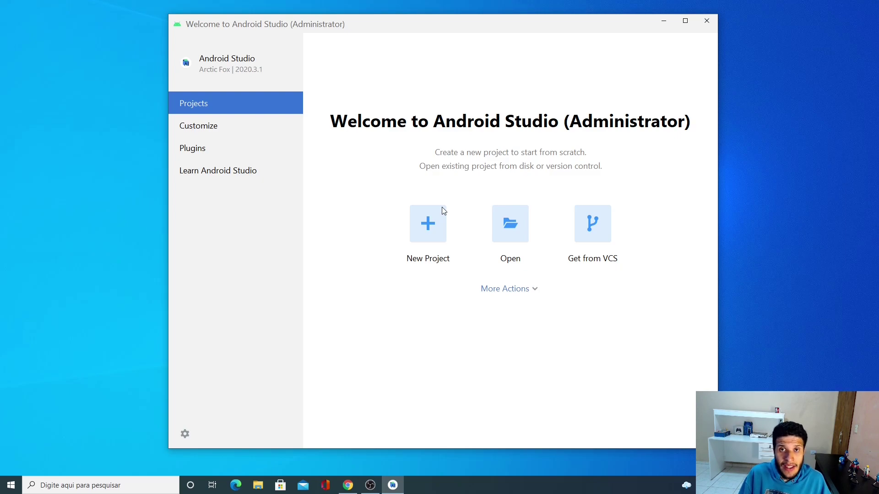
{"action": "left_click_drag", "start_coordinate": [441, 27], "coordinate": [481, 27]}
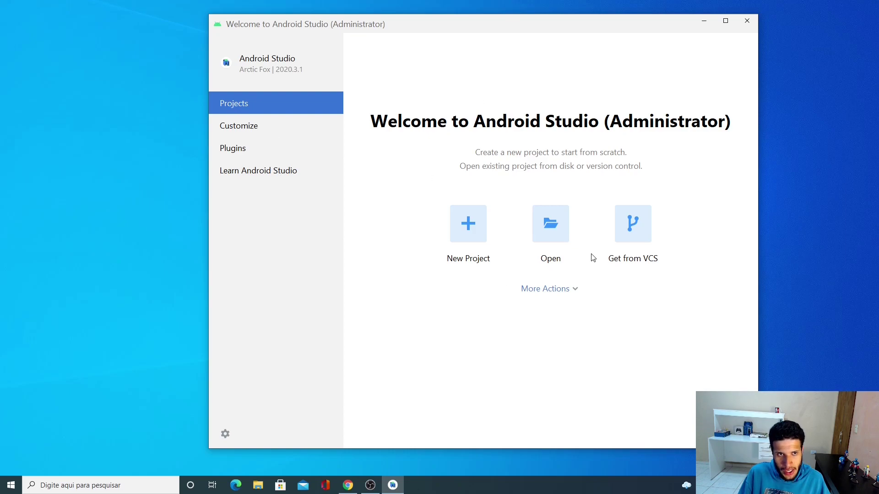
- View the Customize options and browse the featured plugins in the Marketplace
{"action": "left_click", "coordinate": [242, 124]}
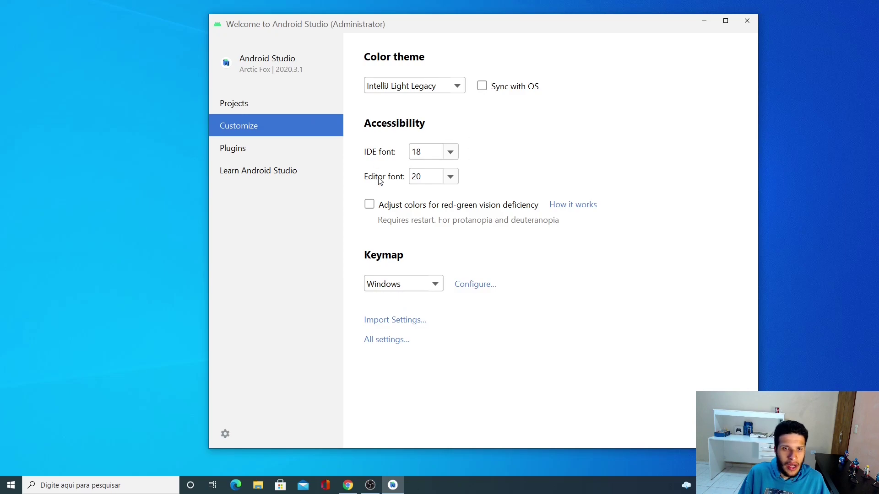
{"action": "left_click", "coordinate": [255, 155]}
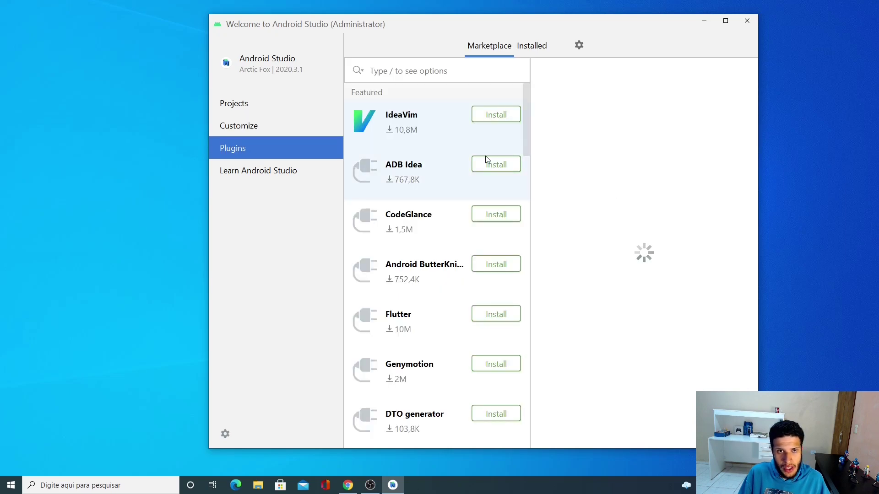
{"action": "scroll", "coordinate": [527, 100], "scroll_direction": "down", "scroll_amount": 10}
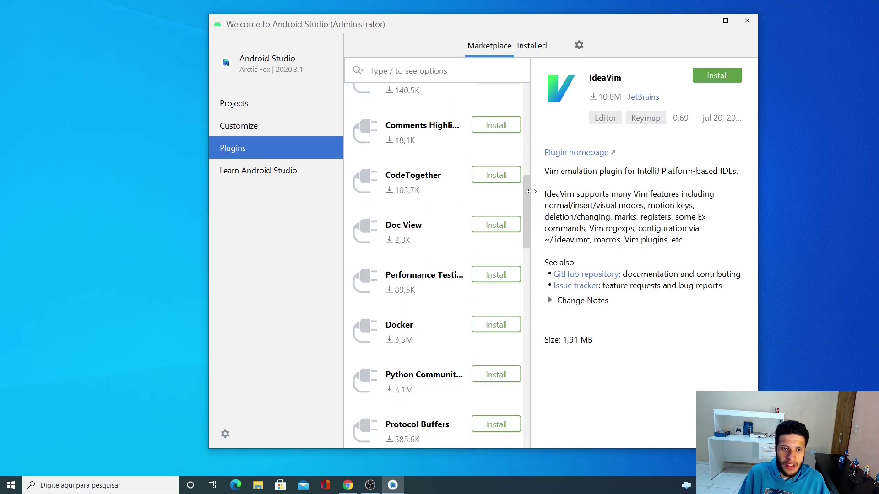
{"action": "scroll", "coordinate": [527, 91], "scroll_direction": "up", "scroll_amount": 10}
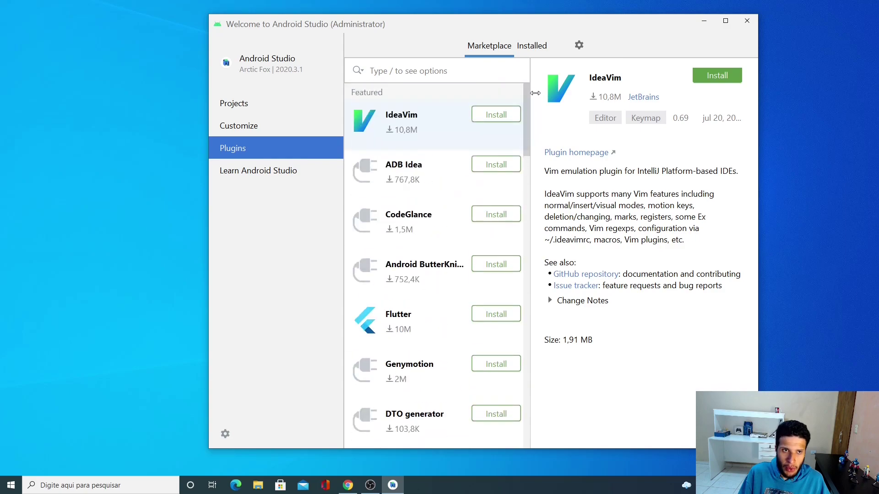
- Display the welcome window's About, custom properties and update options without choosing any, and return to Projects
{"action": "left_click", "coordinate": [225, 434]}
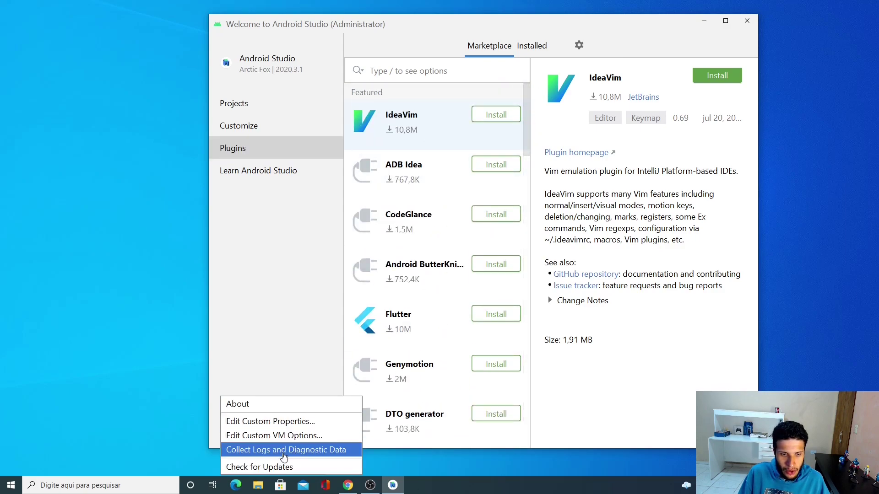
{"action": "left_click", "coordinate": [313, 231]}
{"action": "left_click", "coordinate": [237, 104]}
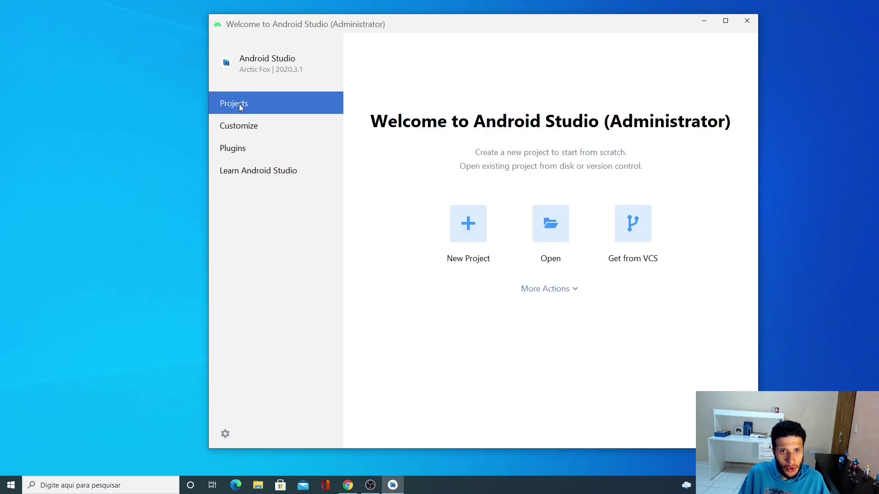
- View the additional project actions and the Open File or Project dialog, closing both without choosing anything
{"action": "left_click", "coordinate": [572, 290]}
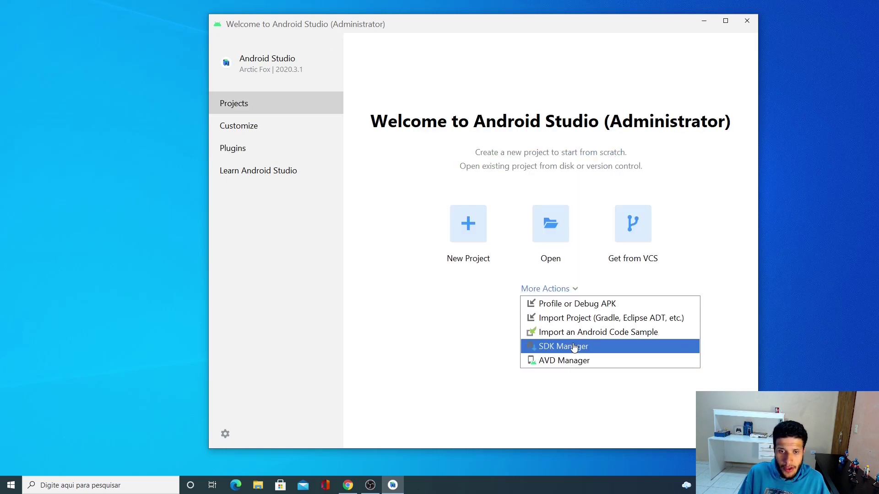
{"action": "left_click", "coordinate": [464, 294]}
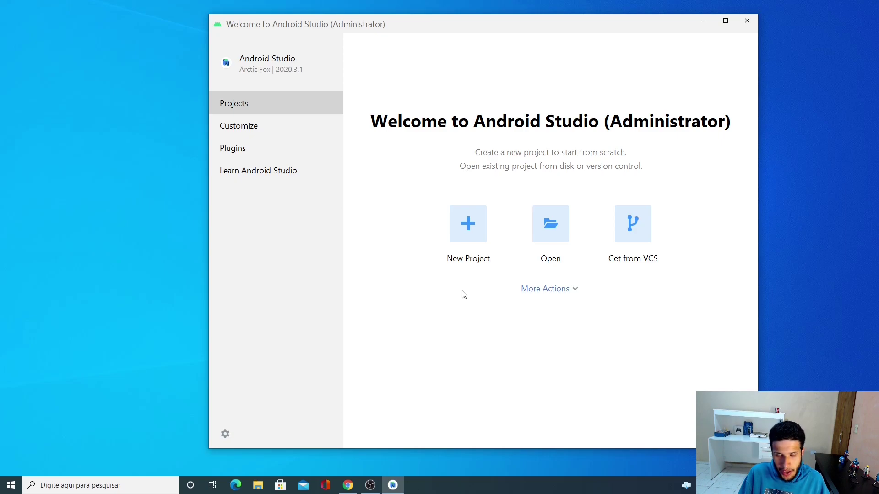
{"action": "left_click", "coordinate": [550, 224]}
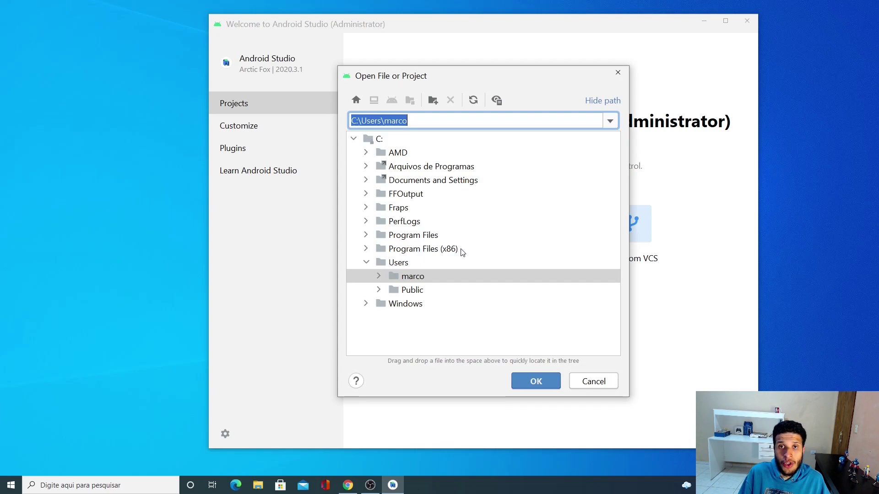
{"action": "left_click", "coordinate": [618, 73]}
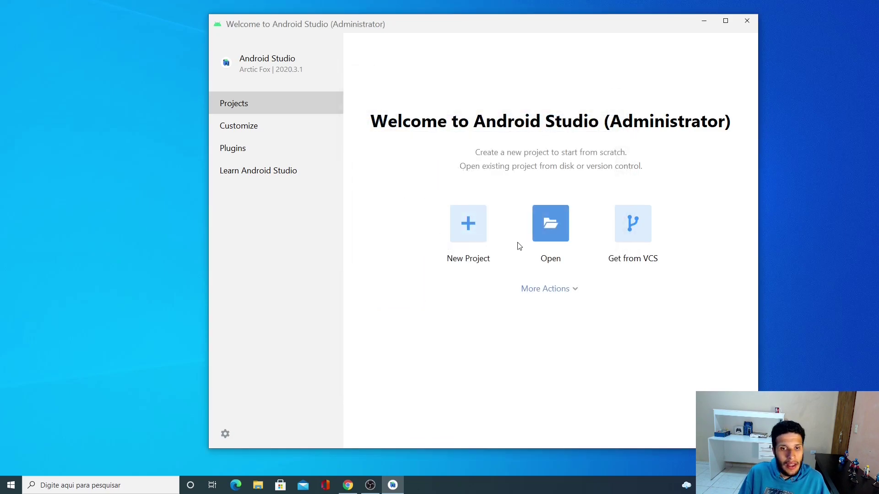
- Start a new project and browse the Phone and Tablet templates
{"action": "left_click", "coordinate": [470, 222]}
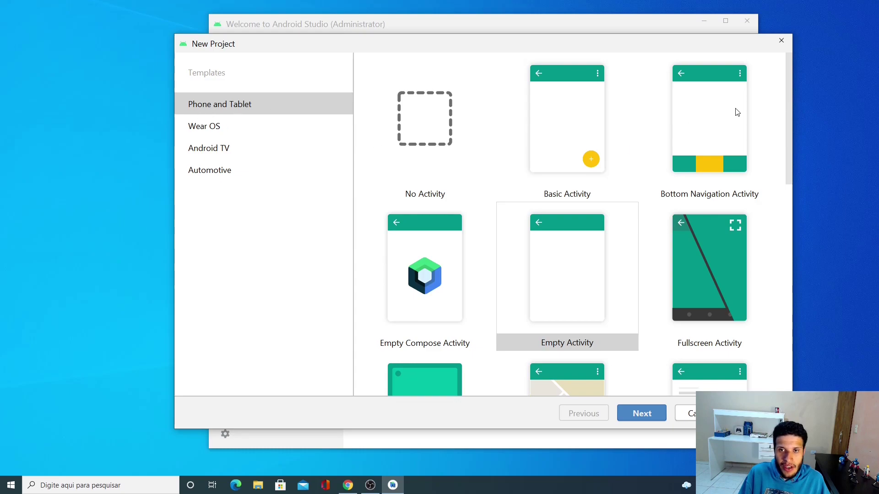
{"action": "mouse_move", "coordinate": [790, 92]}
{"action": "left_mouse_down"}
{"action": "mouse_move", "coordinate": [789, 120]}
{"action": "mouse_move", "coordinate": [788, 92]}
{"action": "left_mouse_up"}
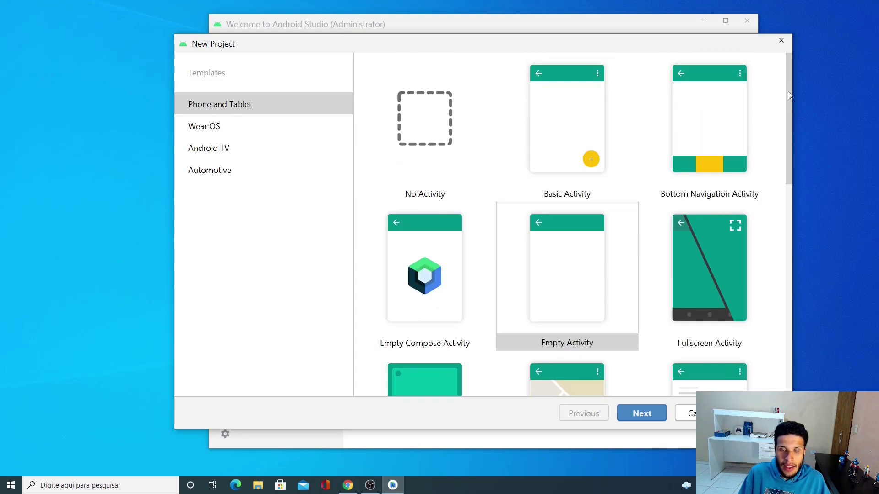
{"action": "left_click_drag", "start_coordinate": [789, 125], "coordinate": [786, 157]}
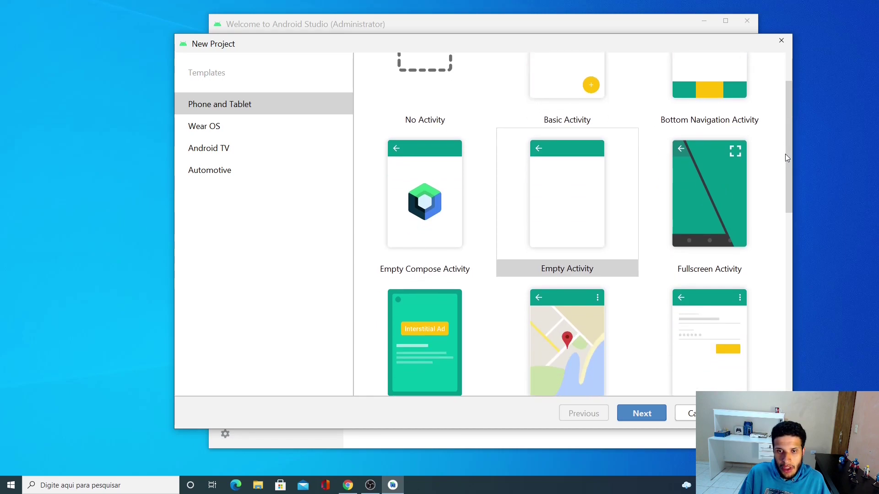
- Select the Empty Compose, Empty, Basic, Bottom Navigation, Fullscreen, Google AdMob Ads and Responsive Activity templates in turn to examine them
{"action": "left_click", "coordinate": [448, 210]}
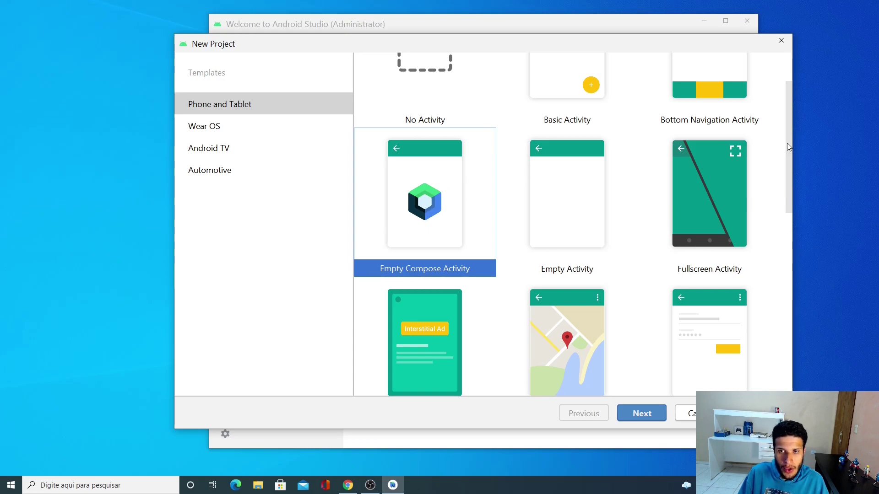
{"action": "mouse_move", "coordinate": [787, 136]}
{"action": "left_mouse_down"}
{"action": "mouse_move", "coordinate": [784, 108]}
{"action": "mouse_move", "coordinate": [784, 147]}
{"action": "mouse_move", "coordinate": [786, 134]}
{"action": "left_mouse_up"}
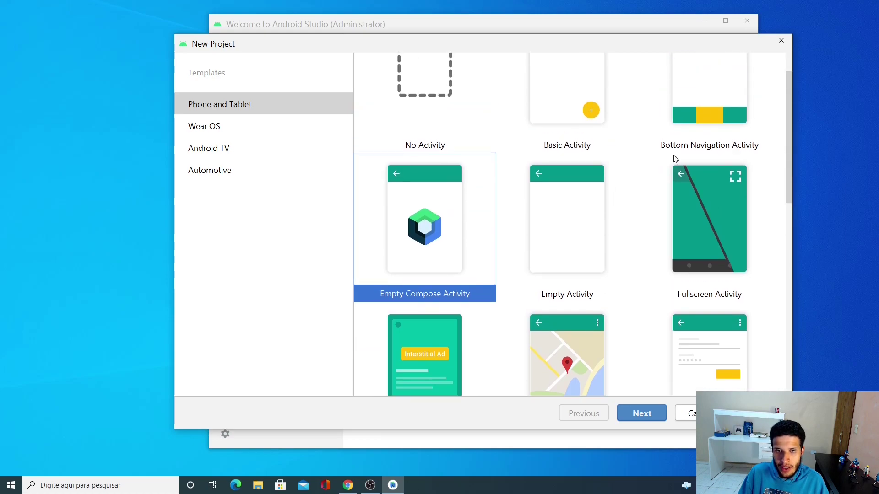
{"action": "left_click", "coordinate": [575, 235]}
{"action": "left_click", "coordinate": [584, 99]}
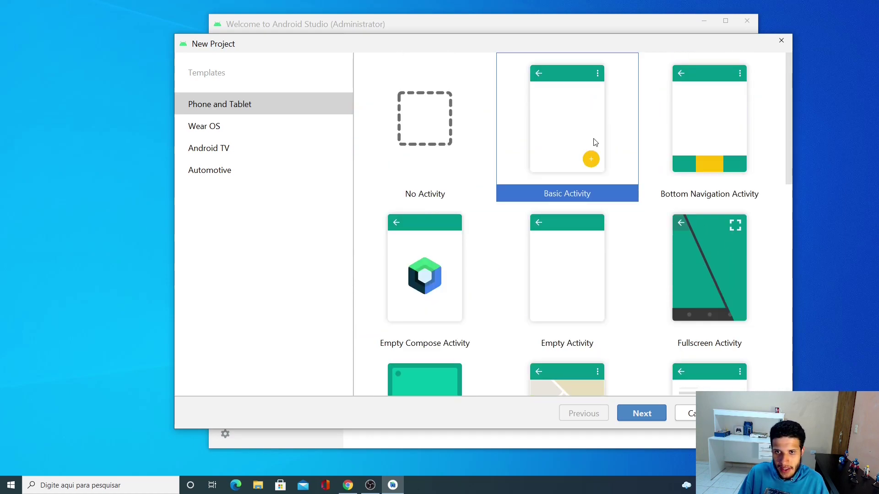
{"action": "left_click", "coordinate": [725, 140]}
{"action": "left_click_drag", "start_coordinate": [788, 133], "coordinate": [797, 209]}
{"action": "left_click", "coordinate": [721, 105]}
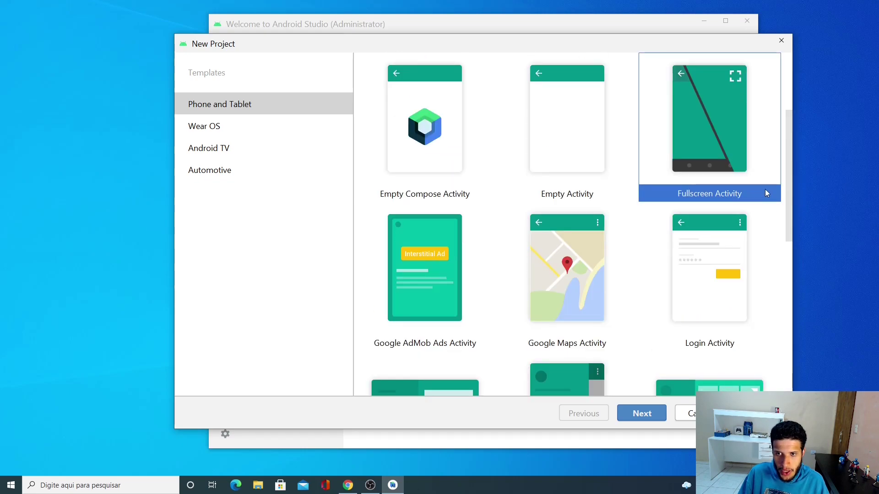
{"action": "left_click", "coordinate": [489, 281]}
{"action": "left_click_drag", "start_coordinate": [785, 192], "coordinate": [791, 282]}
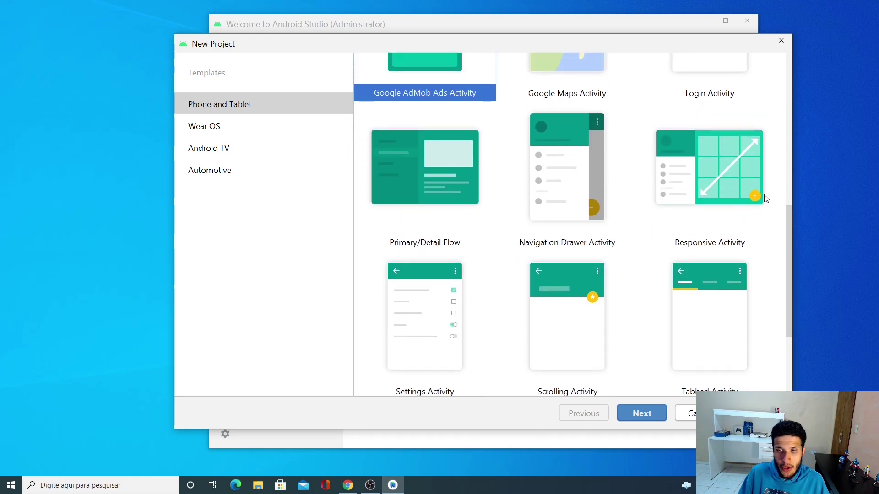
{"action": "left_click", "coordinate": [699, 174]}
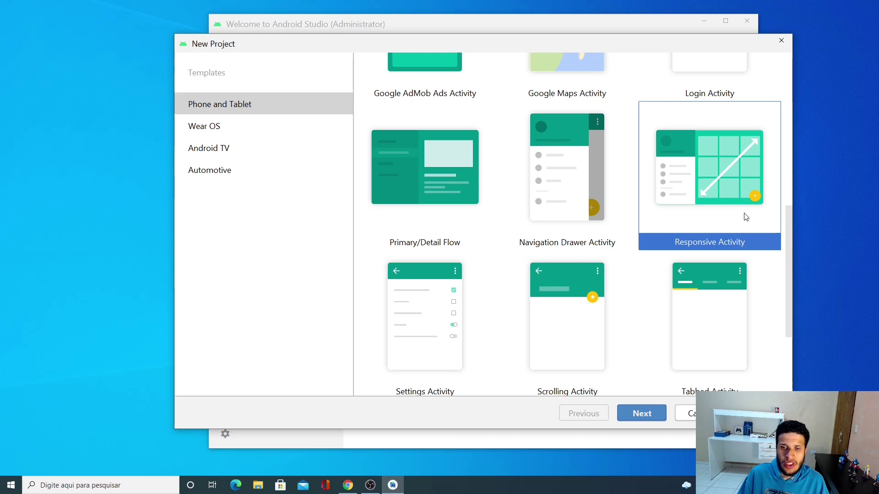
{"action": "left_click_drag", "start_coordinate": [789, 218], "coordinate": [788, 201]}
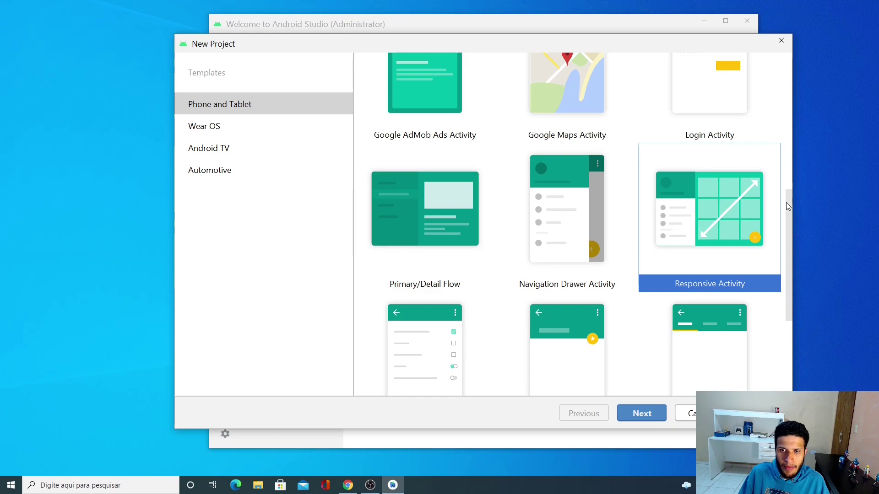
{"action": "left_click_drag", "start_coordinate": [787, 203], "coordinate": [782, 244]}
{"action": "scroll", "coordinate": [766, 119], "scroll_direction": "up", "scroll_amount": 10}
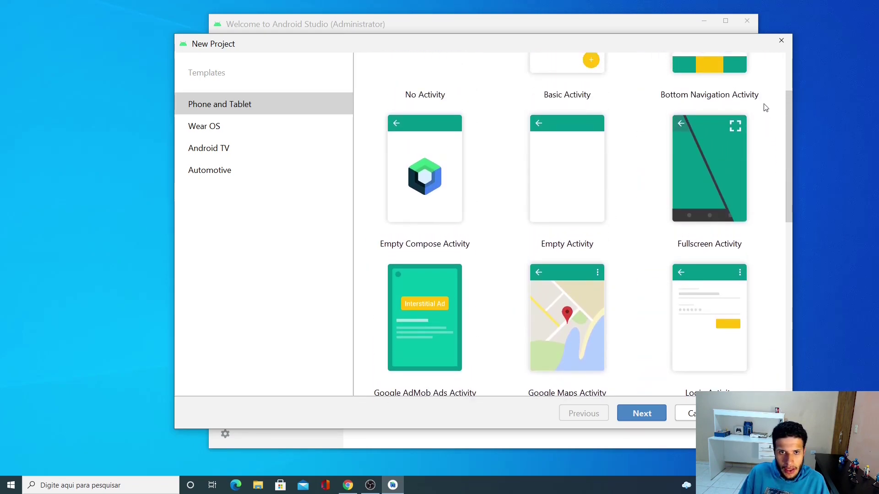
- Choose the Empty Activity template and name the project "Meu Primeiro App"
{"action": "left_click", "coordinate": [589, 253]}
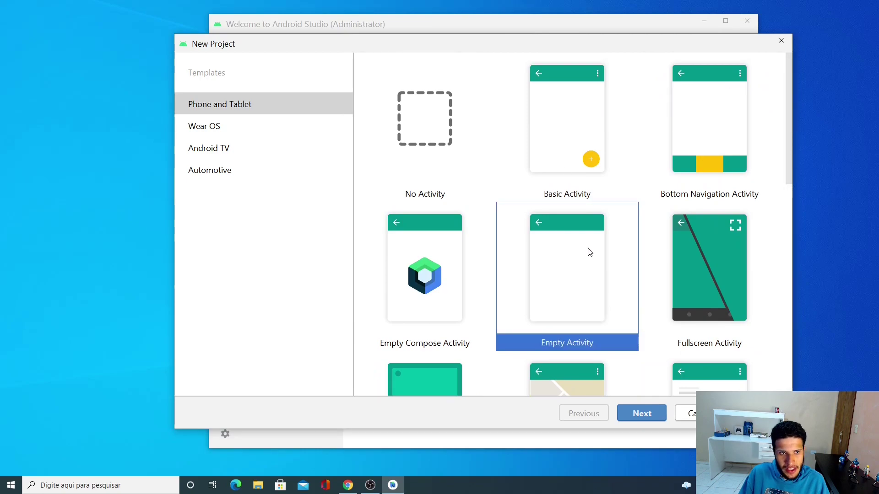
{"action": "left_click", "coordinate": [642, 414]}
{"action": "left_click_drag", "start_coordinate": [350, 132], "coordinate": [188, 157]}
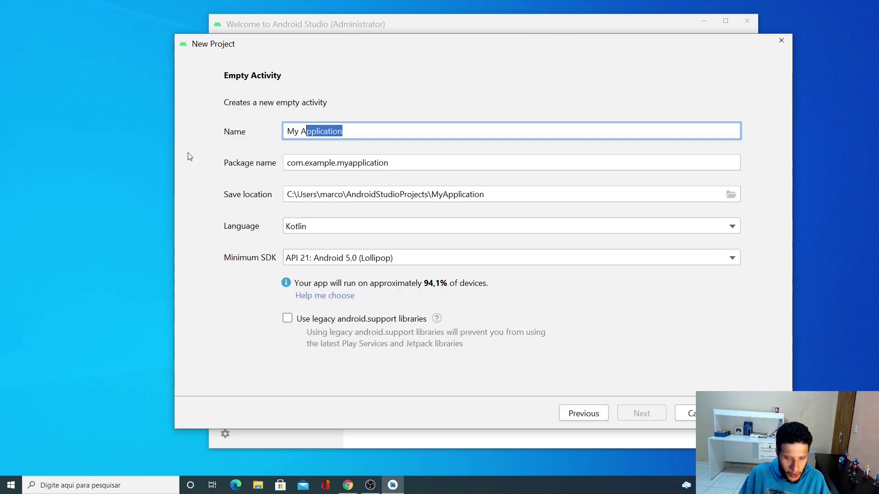
{"action": "key", "text": "BackSpace"}
{"action": "type", "text": "M"}
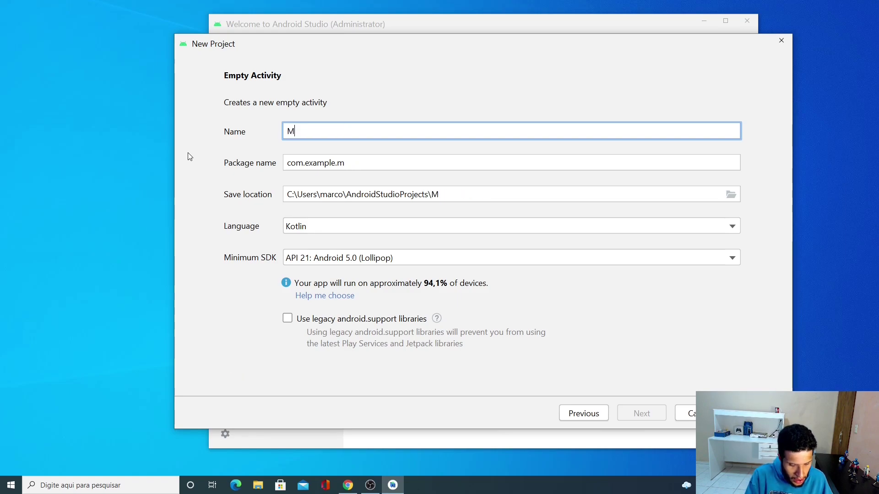
{"action": "type", "text": "eu Primeiro App"}
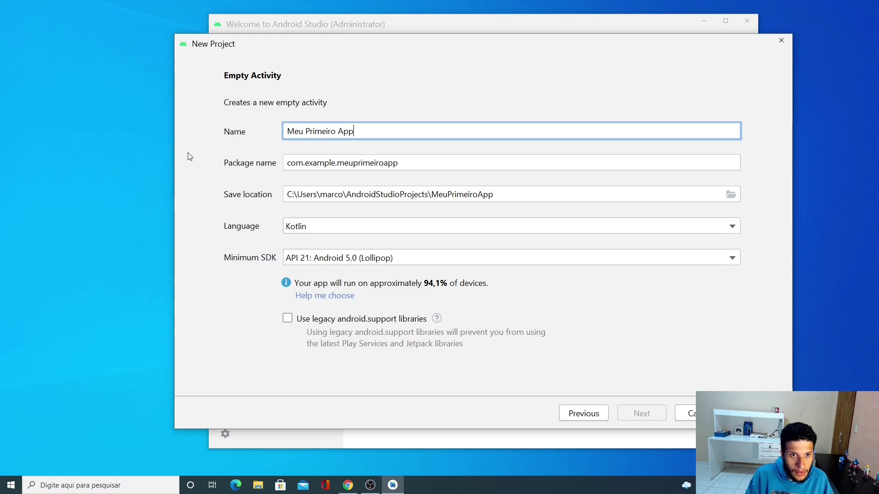
- Replace "example" in the package name with the developer's first name and choose Kotlin as the language
{"action": "left_click_drag", "start_coordinate": [336, 163], "coordinate": [304, 161]}
{"action": "key", "text": "BackSpace"}
{"action": "type", "text": "marcos"}
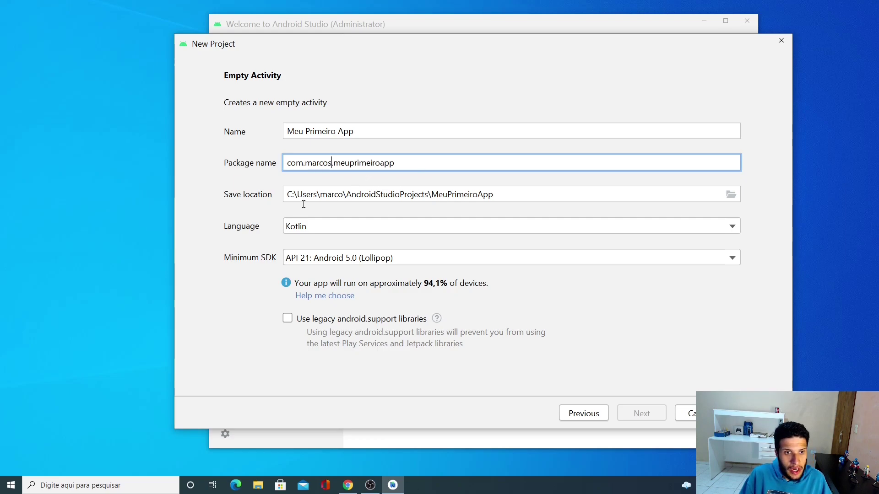
{"action": "left_click", "coordinate": [334, 229]}
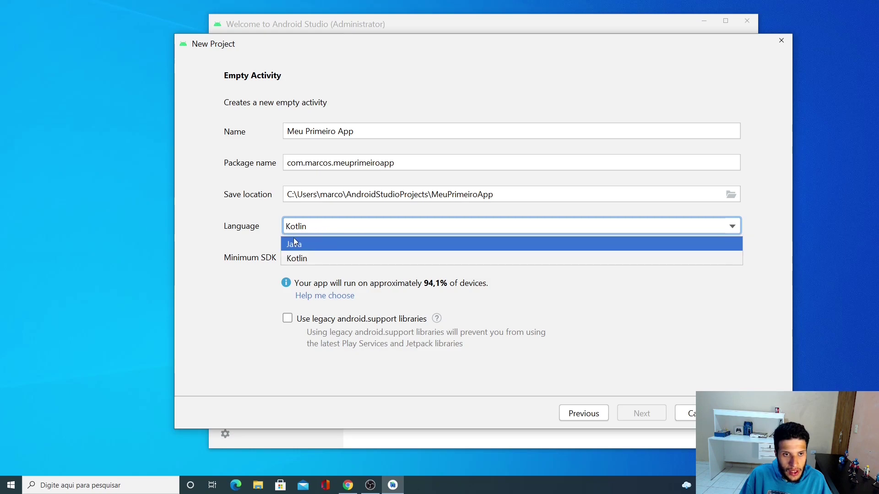
{"action": "left_click", "coordinate": [325, 257]}
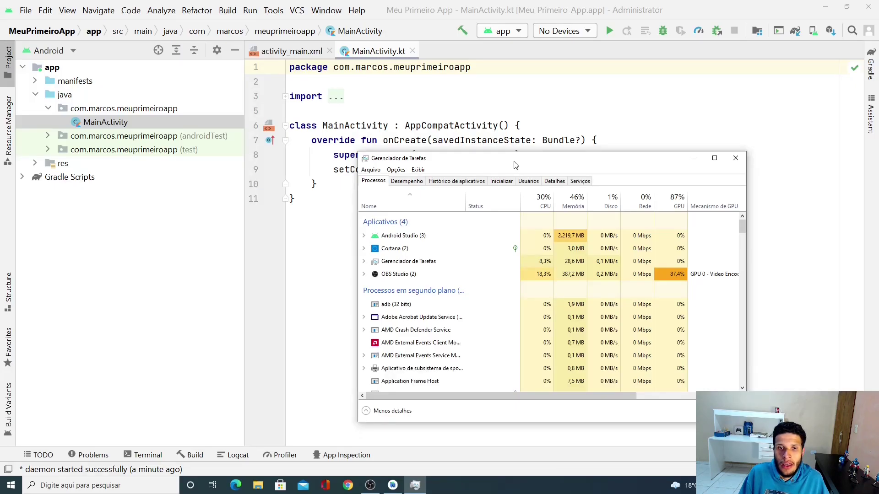
- Compare Android Studio's process memory use with the overall Memória performance graph in the Task Manager, and close it
{"action": "left_click_drag", "start_coordinate": [481, 163], "coordinate": [503, 160]}
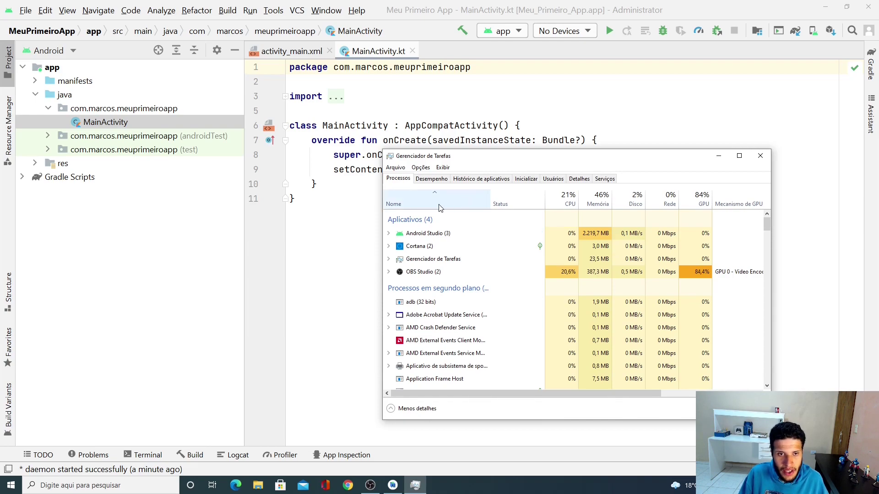
{"action": "left_click", "coordinate": [430, 180]}
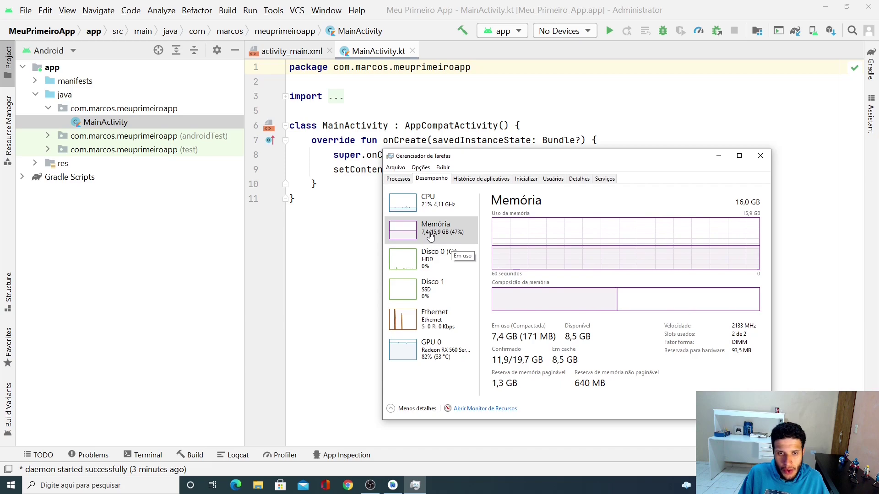
{"action": "left_click", "coordinate": [397, 178]}
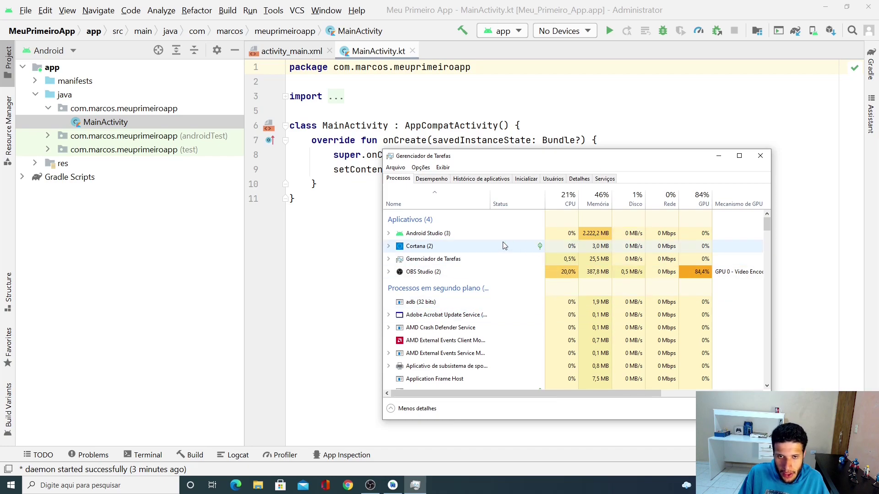
{"action": "left_click", "coordinate": [432, 179]}
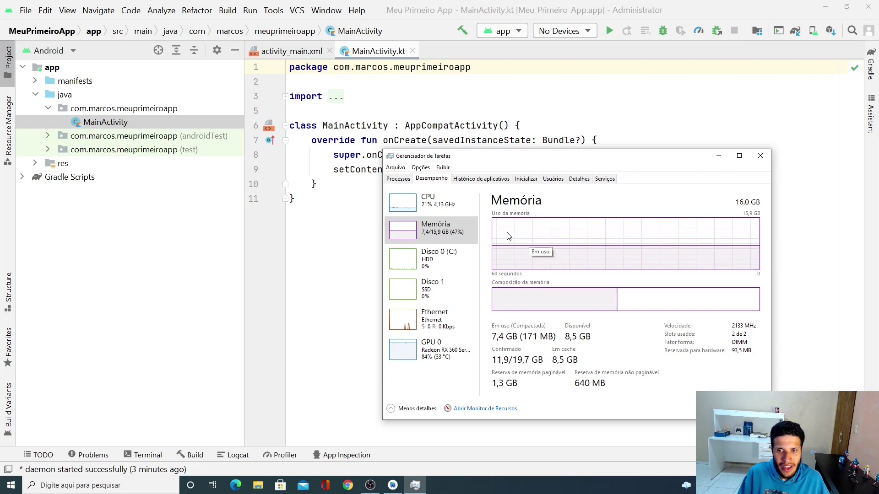
{"action": "left_click", "coordinate": [404, 179]}
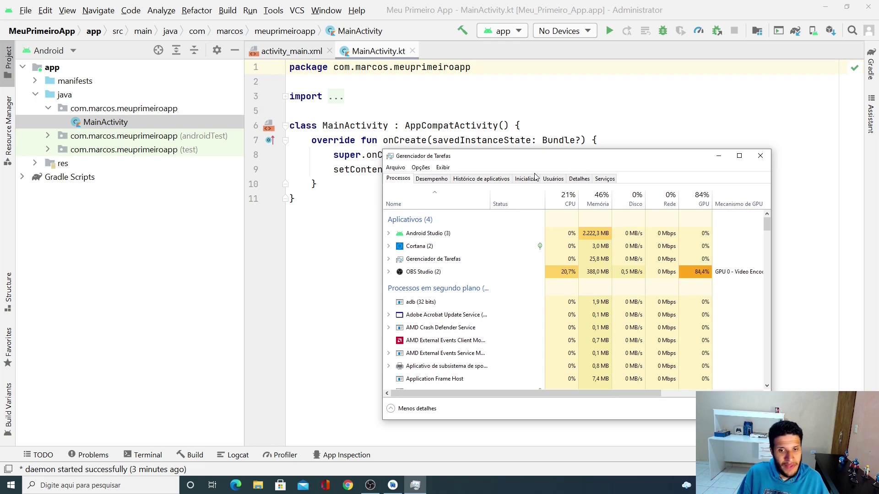
{"action": "left_click", "coordinate": [434, 181]}
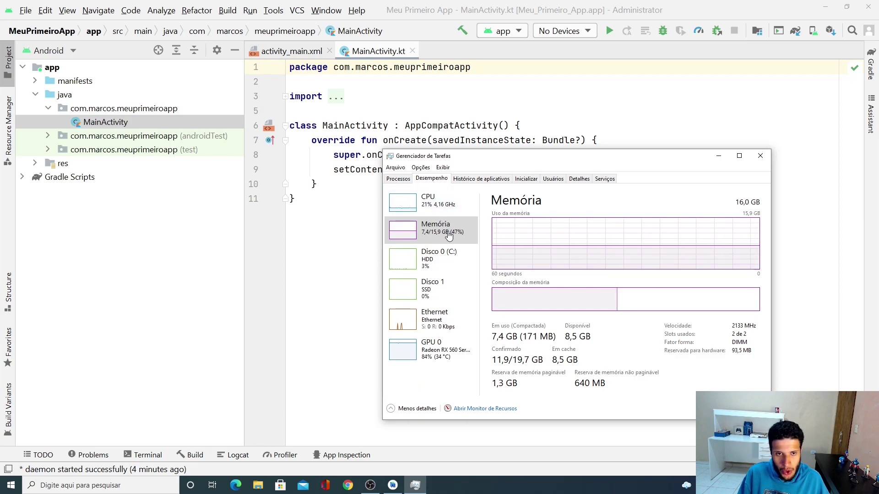
{"action": "left_click", "coordinate": [719, 158]}
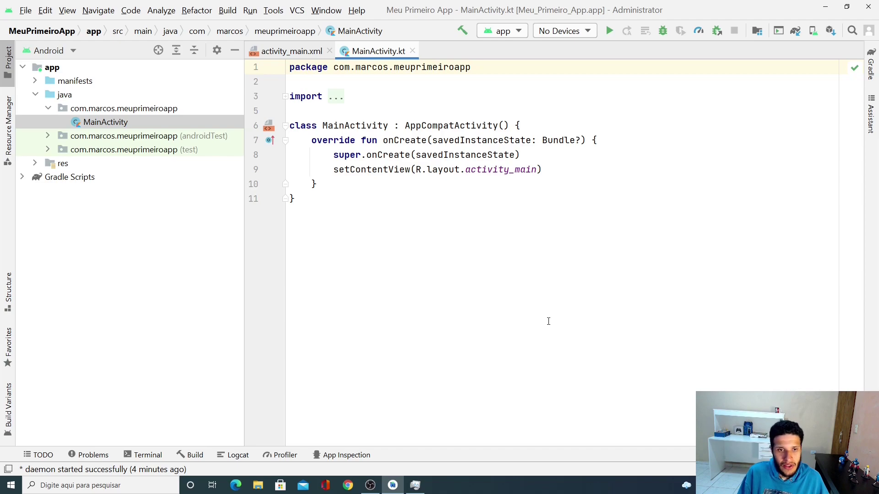
{"action": "left_click", "coordinate": [416, 485]}
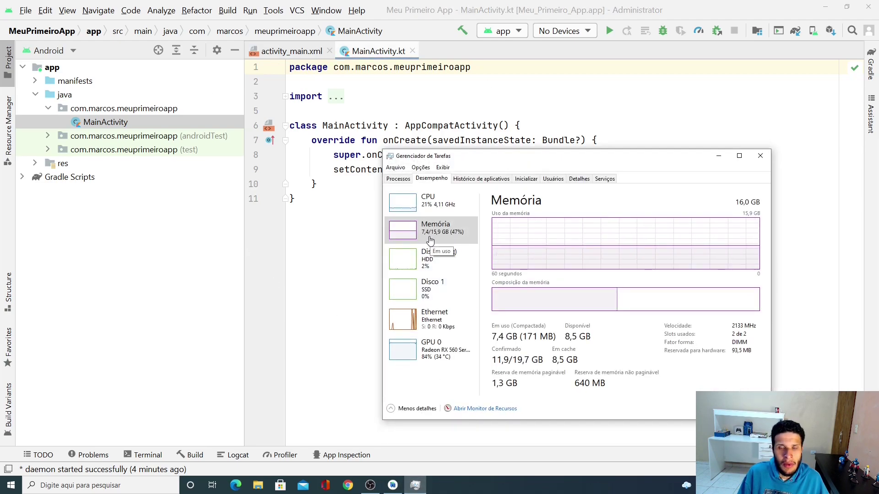
{"action": "left_click", "coordinate": [760, 156]}
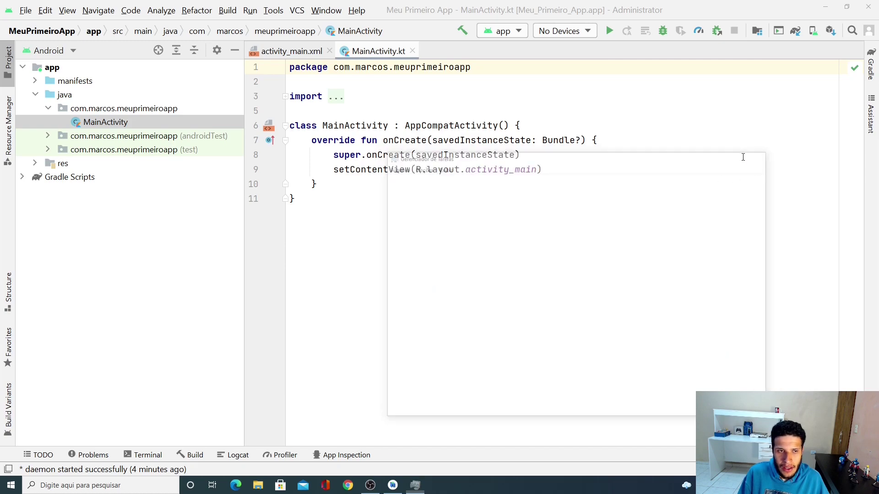
- Show the activity_main.xml layout in the editor and narrow the project tree to give it more room
{"action": "left_click_drag", "start_coordinate": [245, 143], "coordinate": [260, 143]}
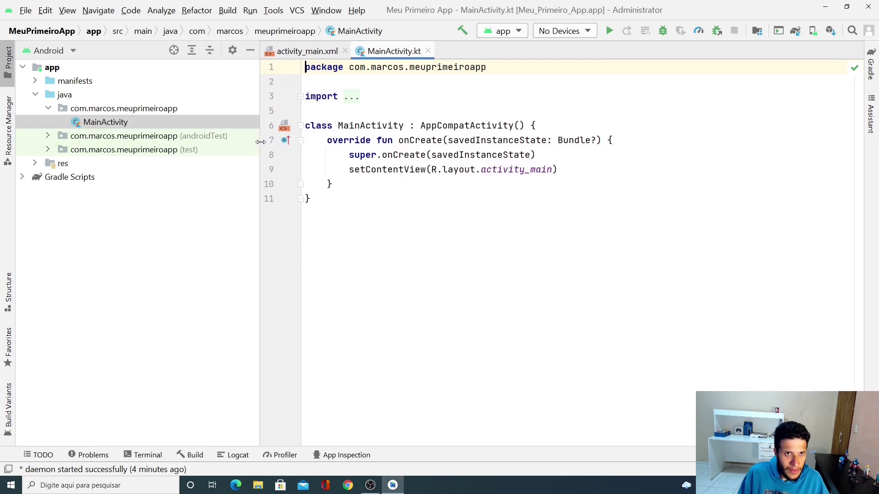
{"action": "left_click", "coordinate": [293, 50]}
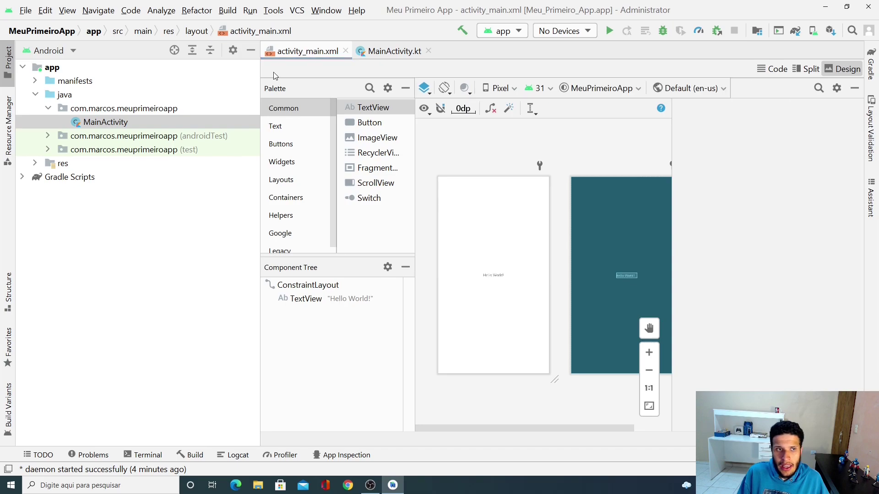
{"action": "left_click_drag", "start_coordinate": [259, 147], "coordinate": [235, 148]}
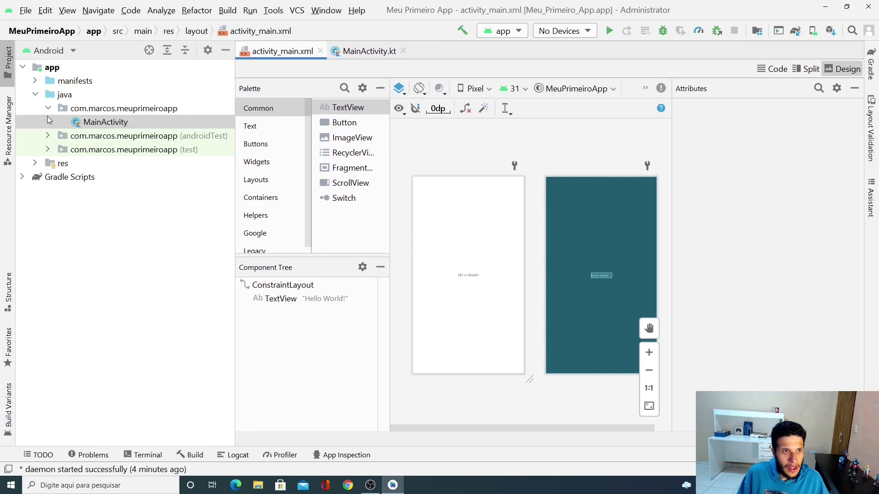
- Collapse the main source package, expand the res folder and look inside its drawable, layout and mipmap folders
{"action": "left_click", "coordinate": [48, 108]}
{"action": "left_click", "coordinate": [35, 150]}
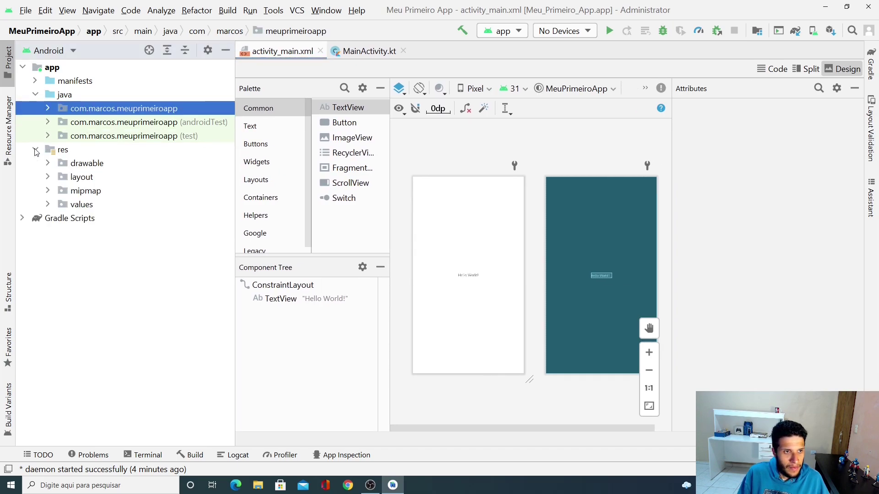
{"action": "left_click", "coordinate": [48, 164]}
{"action": "left_click", "coordinate": [47, 163]}
{"action": "left_click", "coordinate": [48, 177]}
{"action": "left_click", "coordinate": [48, 177]}
{"action": "left_click", "coordinate": [47, 191]}
{"action": "left_click", "coordinate": [47, 191]}
- Look through colors.xml, strings.xml and the theme files in the values folder, and collapse the folder
{"action": "left_click", "coordinate": [48, 204]}
{"action": "left_click", "coordinate": [100, 220]}
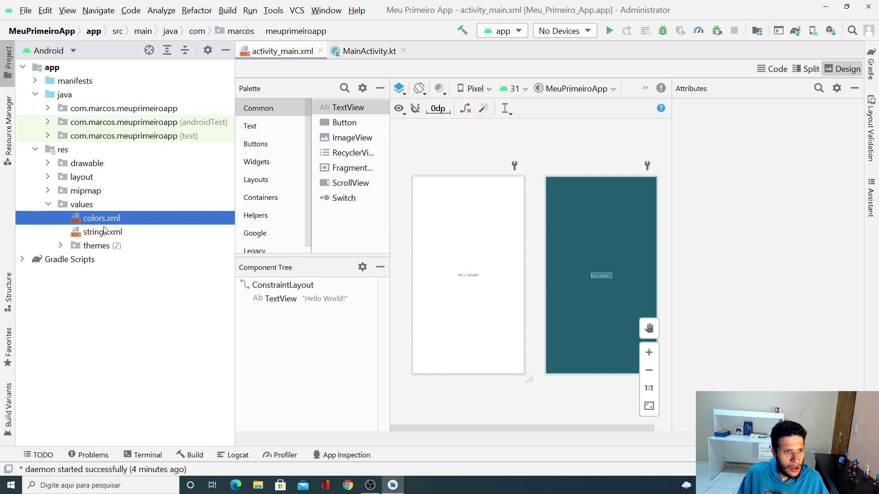
{"action": "left_click", "coordinate": [104, 232]}
{"action": "left_click", "coordinate": [61, 245]}
{"action": "left_click", "coordinate": [105, 261]}
{"action": "left_click", "coordinate": [115, 272]}
{"action": "left_click", "coordinate": [49, 208]}
{"action": "left_click", "coordinate": [48, 205]}
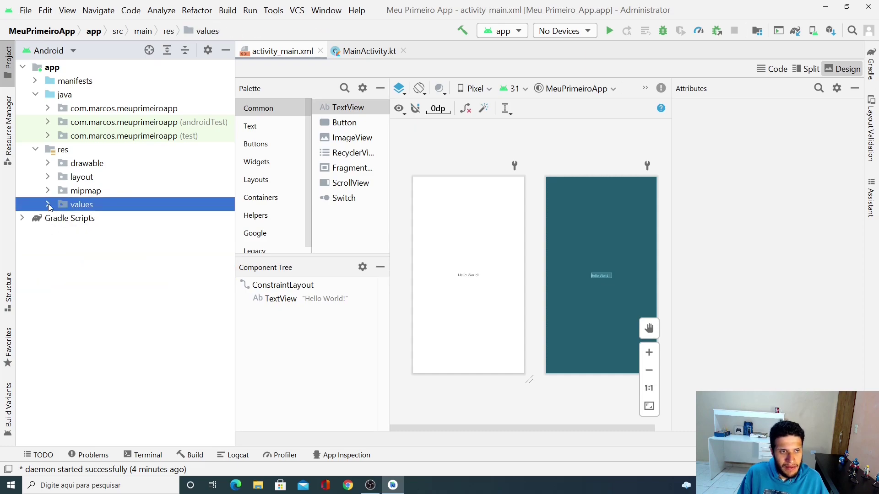
- Expand Gradle Scripts, open the module-level build.gradle file and examine its compileSdk and targetSdk versions
{"action": "left_click", "coordinate": [23, 219]}
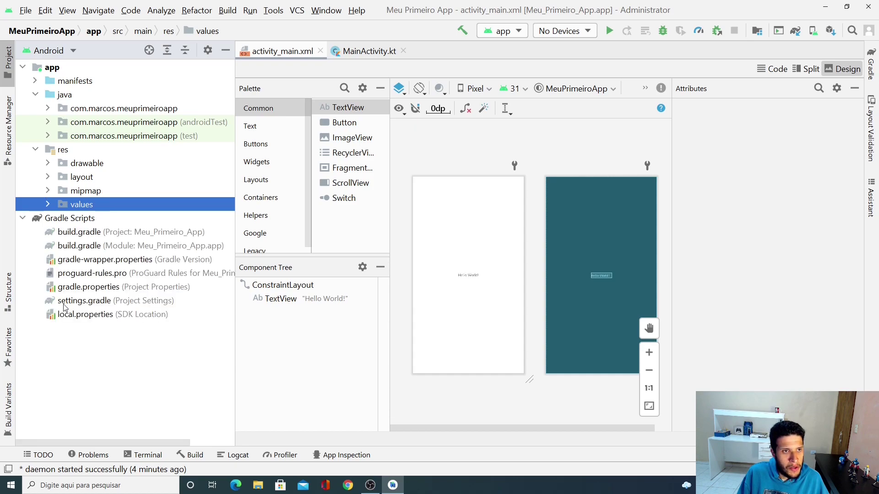
{"action": "double_click", "coordinate": [96, 247]}
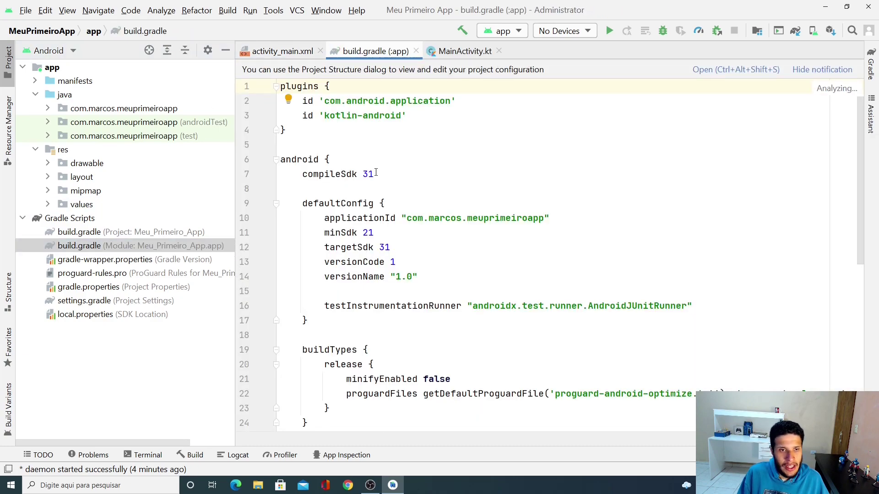
{"action": "left_click", "coordinate": [377, 174]}
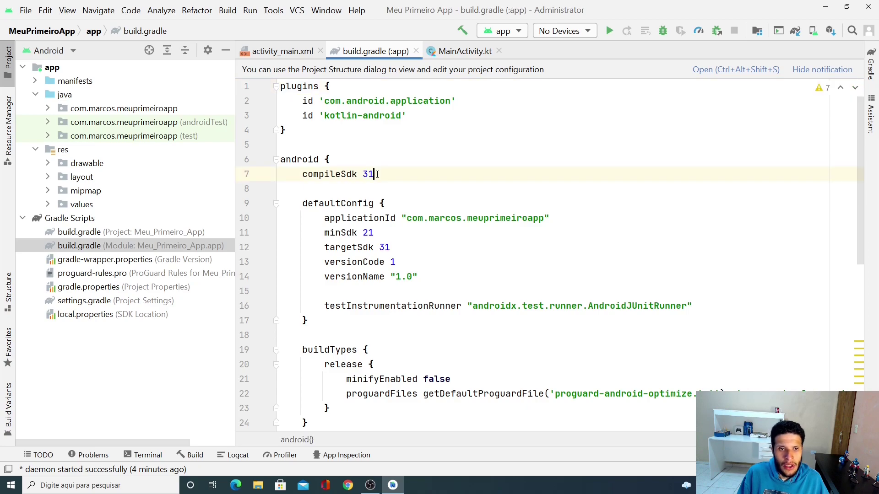
{"action": "left_click", "coordinate": [385, 247]}
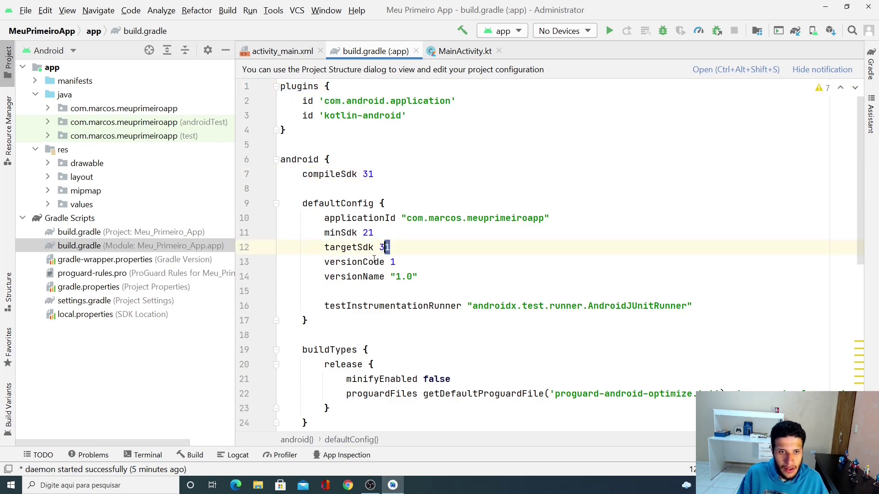
{"action": "double_click", "coordinate": [381, 248]}
{"action": "left_click_drag", "start_coordinate": [376, 173], "coordinate": [365, 175]}
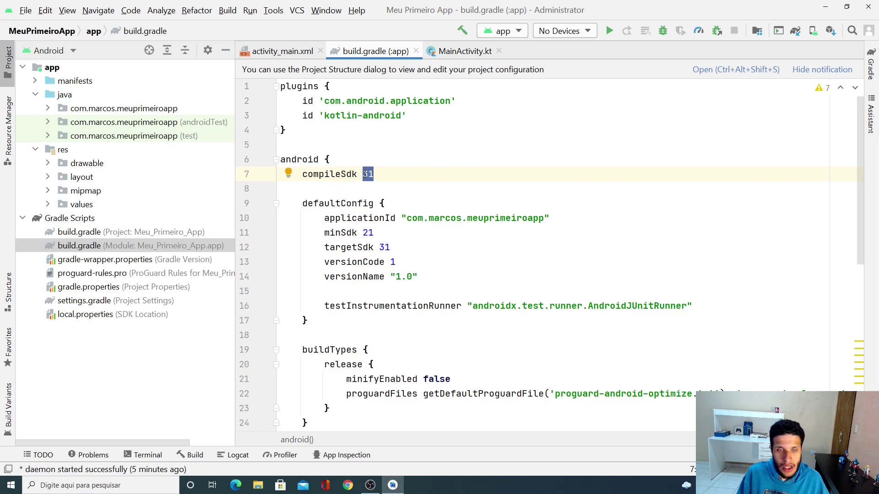
- Examine the Java source and target compatibility versions in the compileOptions block of build.gradle
{"action": "scroll", "coordinate": [370, 247], "scroll_direction": "down", "scroll_amount": 5}
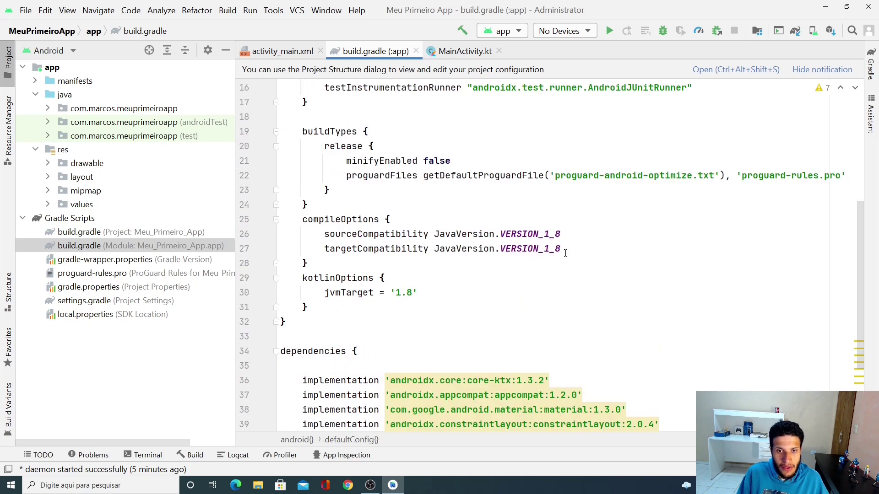
{"action": "left_click_drag", "start_coordinate": [561, 249], "coordinate": [324, 234]}
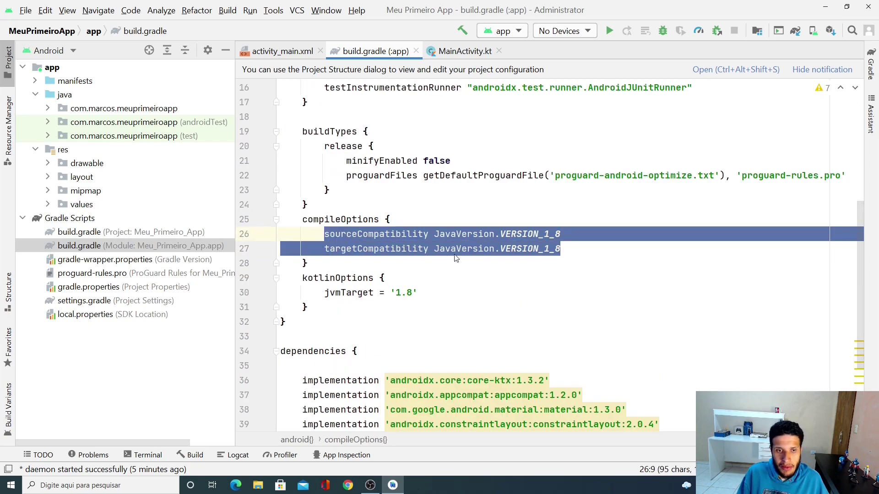
{"action": "left_click", "coordinate": [473, 249]}
{"action": "left_click", "coordinate": [527, 232]}
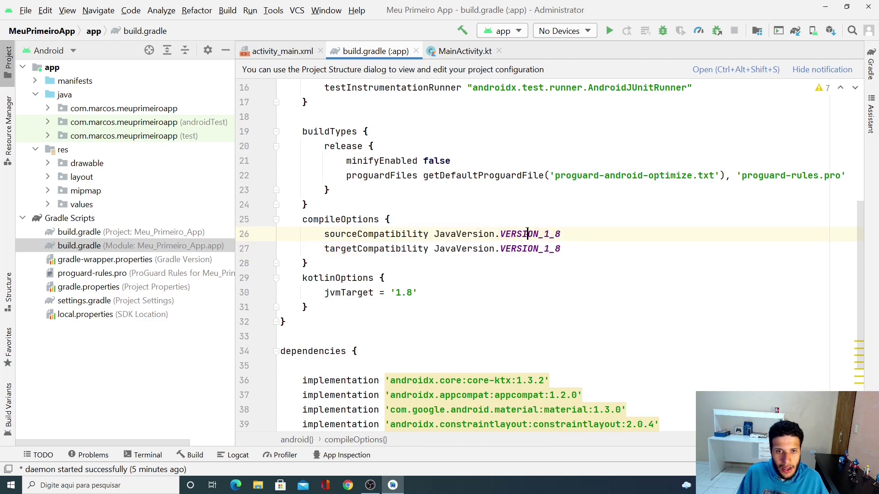
{"action": "left_click", "coordinate": [540, 250]}
- Check the espresso, junit and material entries among the build.gradle dependencies for newer versions, and close the file
{"action": "scroll", "coordinate": [541, 321], "scroll_direction": "down", "scroll_amount": 3}
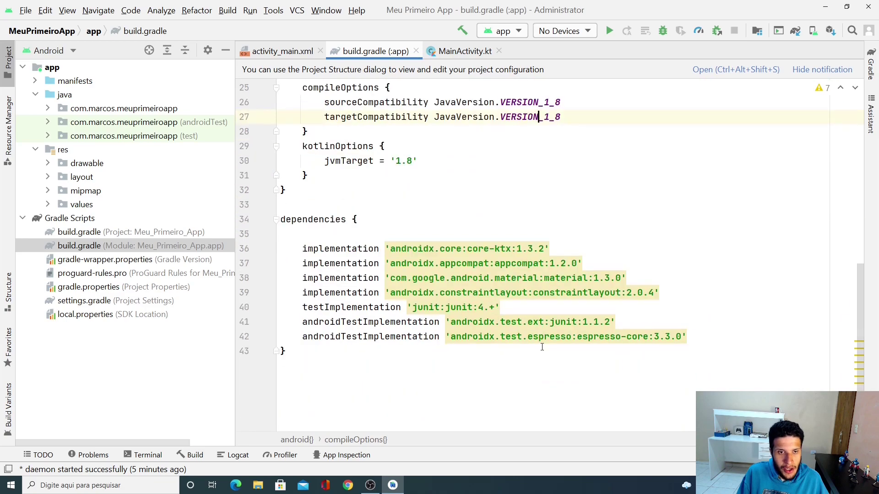
{"action": "left_click", "coordinate": [537, 338]}
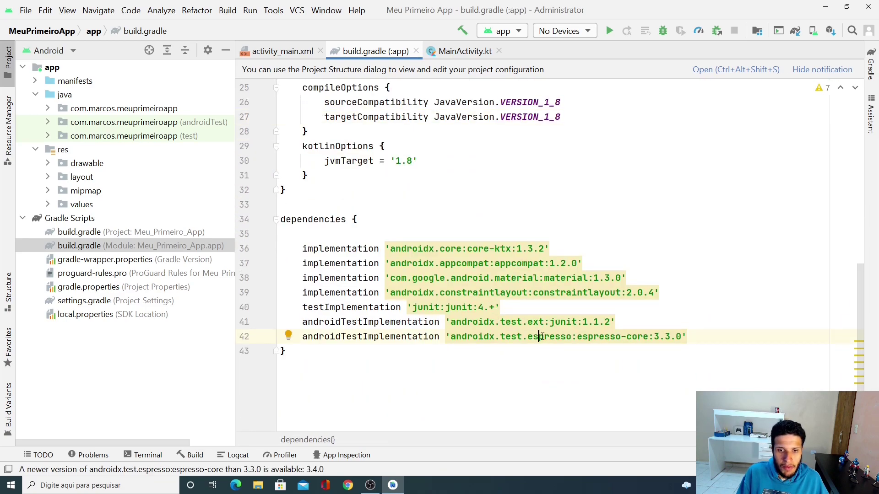
{"action": "left_click", "coordinate": [554, 321]}
{"action": "key", "text": "Up"}
{"action": "key", "text": "Up"}
{"action": "key", "text": "Up"}
{"action": "scroll", "coordinate": [480, 364], "scroll_direction": "up", "scroll_amount": 8}
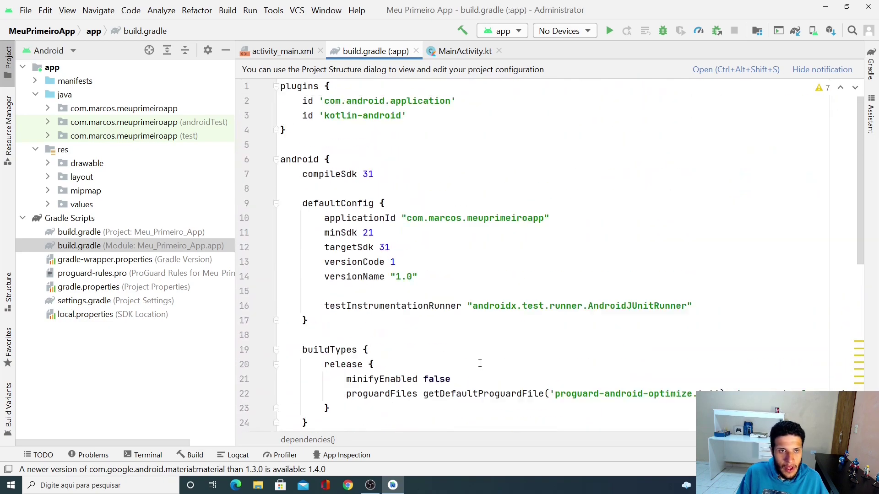
{"action": "left_click", "coordinate": [415, 51]}
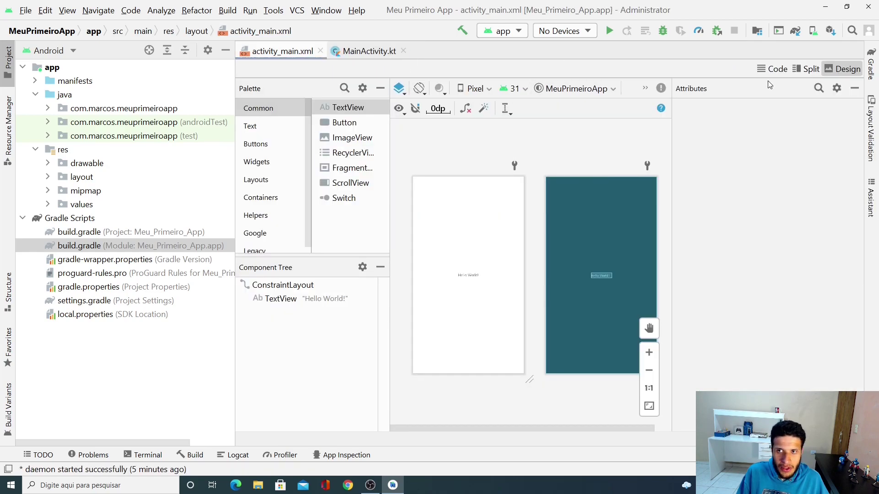
- Narrow the project tree further and point out the Button, ImageView and Fragment components in the Common palette category
{"action": "left_click_drag", "start_coordinate": [235, 120], "coordinate": [202, 120]}
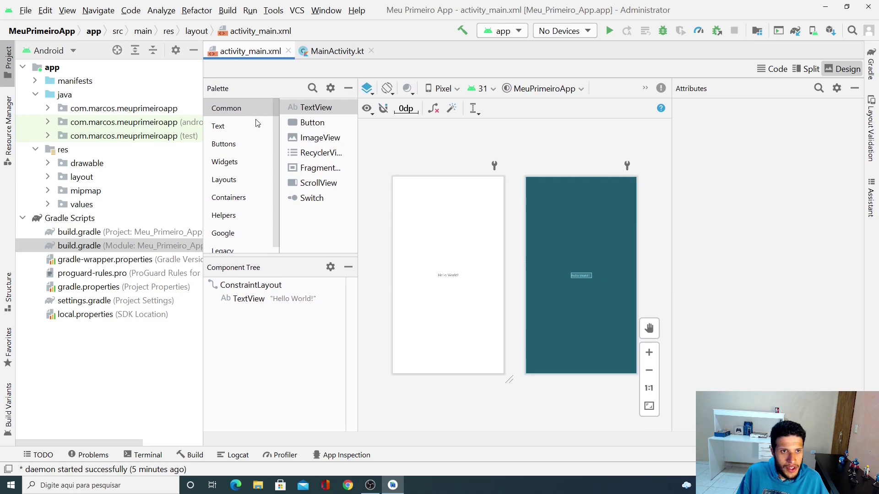
{"action": "left_click", "coordinate": [320, 124]}
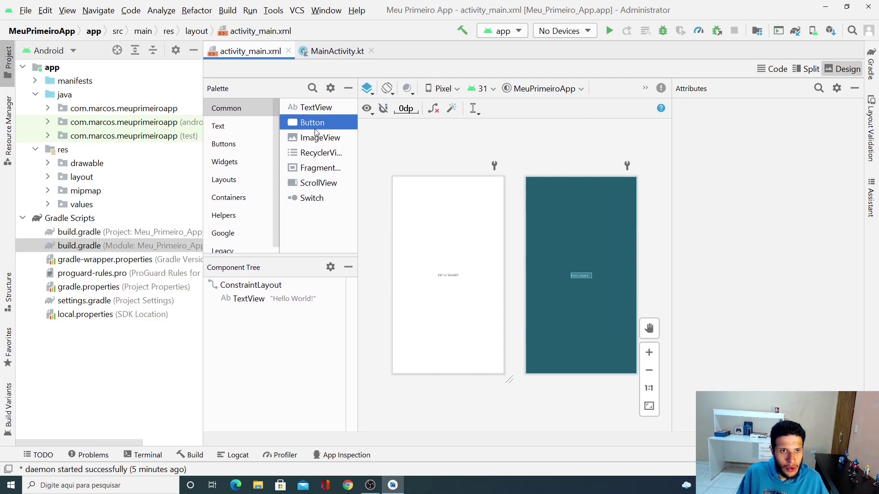
{"action": "left_click", "coordinate": [319, 140]}
{"action": "left_click", "coordinate": [320, 168]}
- Browse the palette's categories from Text through Containers, Helpers and Google to Legacy, and return to Common
{"action": "left_click", "coordinate": [239, 133]}
{"action": "left_click", "coordinate": [233, 149]}
{"action": "left_click", "coordinate": [233, 162]}
{"action": "left_click", "coordinate": [233, 179]}
{"action": "left_click", "coordinate": [232, 198]}
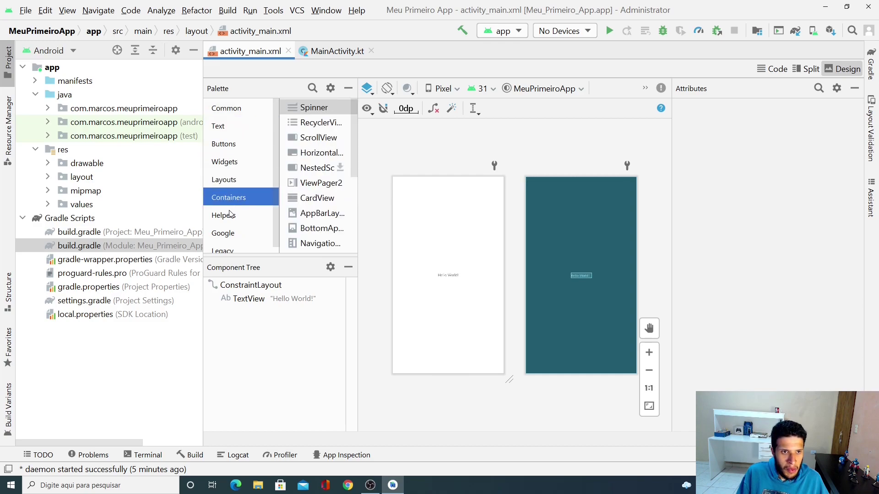
{"action": "left_click", "coordinate": [231, 215]}
{"action": "scroll", "coordinate": [273, 188], "scroll_direction": "down", "scroll_amount": 1}
{"action": "left_click", "coordinate": [225, 228]}
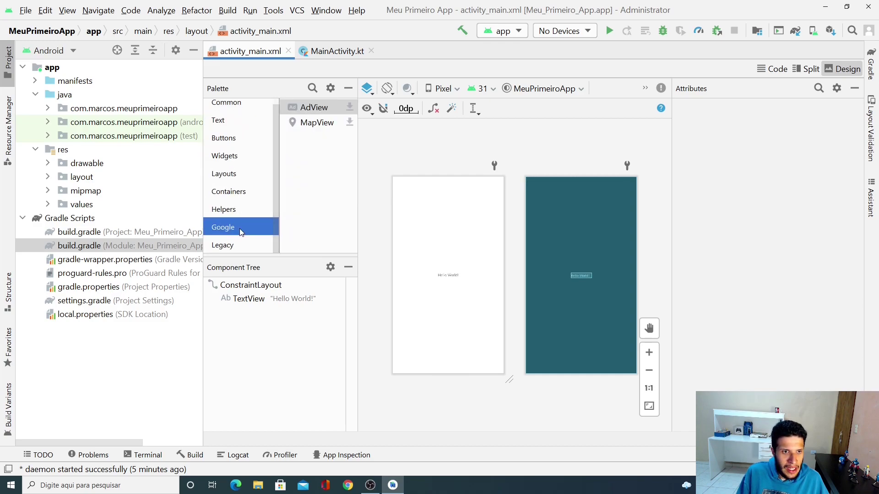
{"action": "left_click", "coordinate": [232, 247]}
{"action": "left_click", "coordinate": [233, 108]}
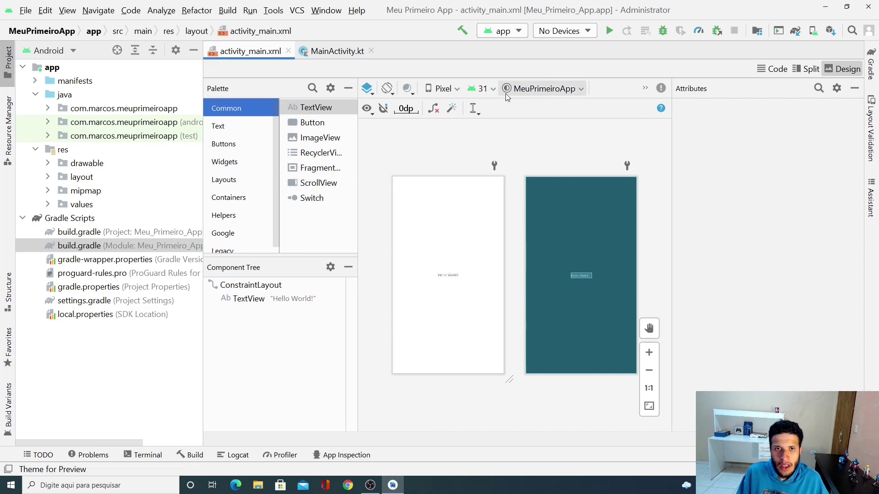
- Switch the layout preview to Night mode and adjust its zoom to 25%
{"action": "left_click", "coordinate": [409, 90]}
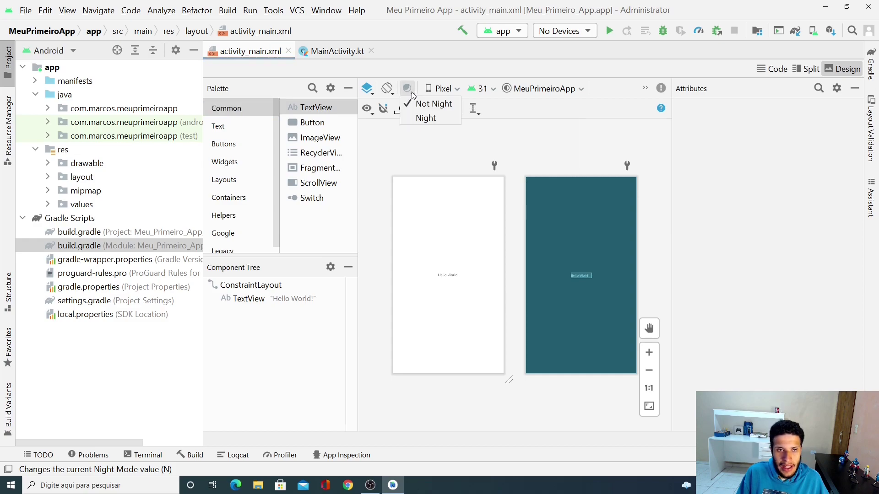
{"action": "left_click", "coordinate": [430, 121]}
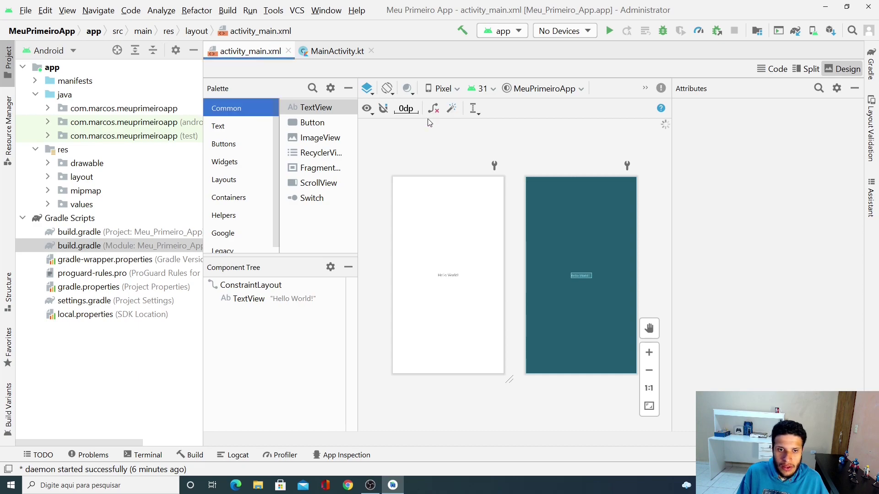
{"action": "left_click", "coordinate": [649, 352]}
{"action": "left_click", "coordinate": [650, 370]}
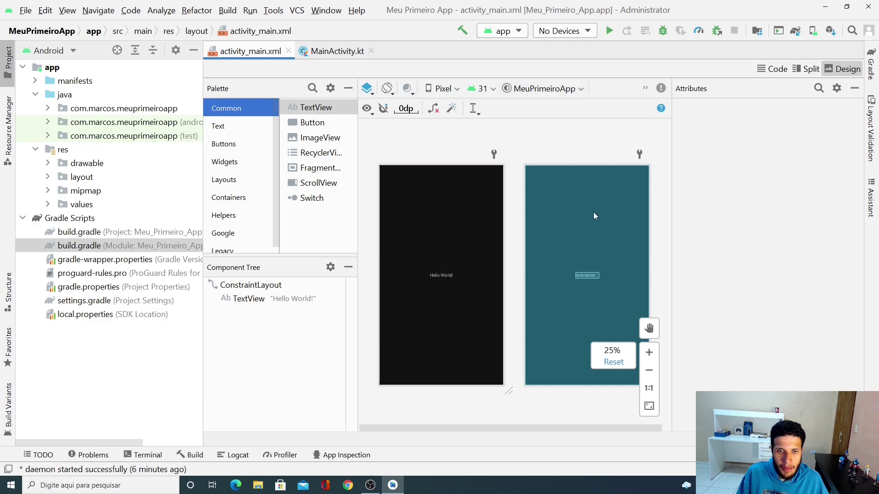
- Switch the layout preview between Not Night and Night mode to compare them, and leave it in Not Night mode
{"action": "left_click", "coordinate": [407, 89]}
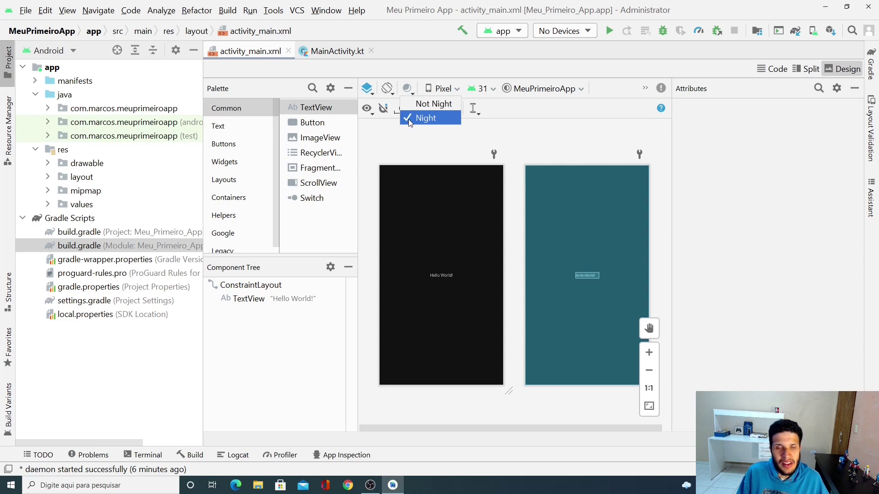
{"action": "left_click", "coordinate": [421, 107]}
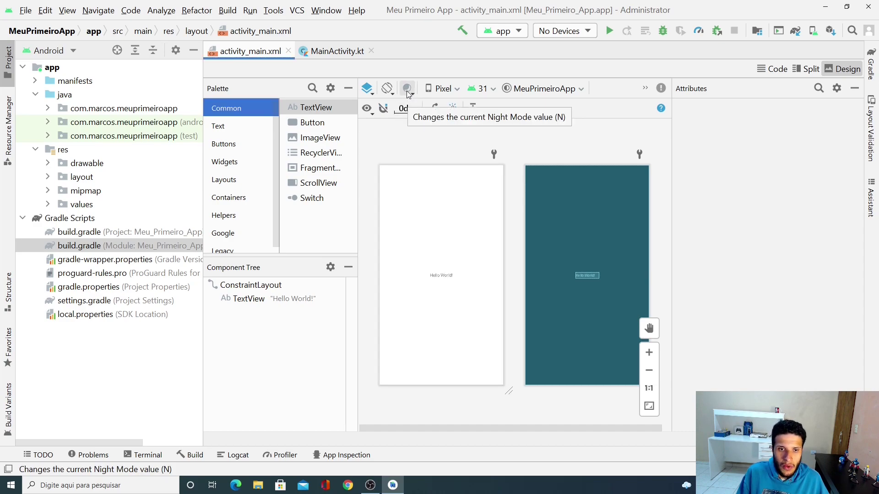
{"action": "left_click", "coordinate": [409, 94]}
{"action": "left_click", "coordinate": [423, 117]}
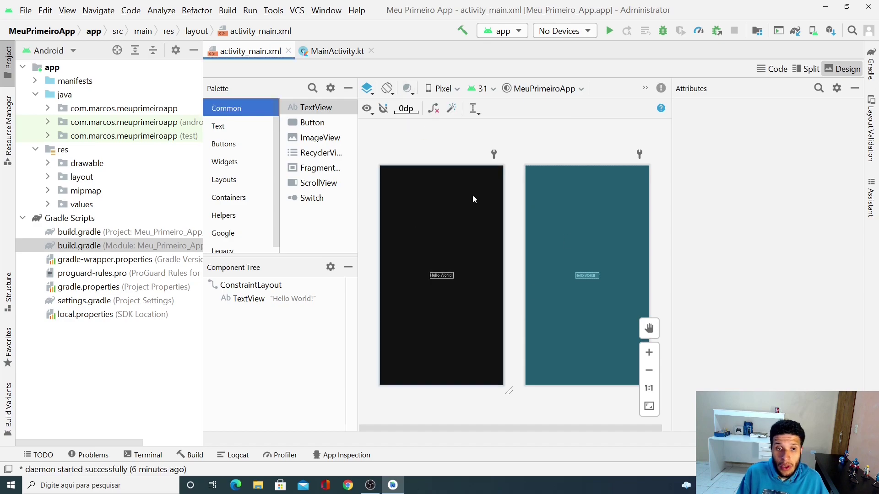
{"action": "left_click", "coordinate": [412, 94]}
{"action": "left_click", "coordinate": [424, 103]}
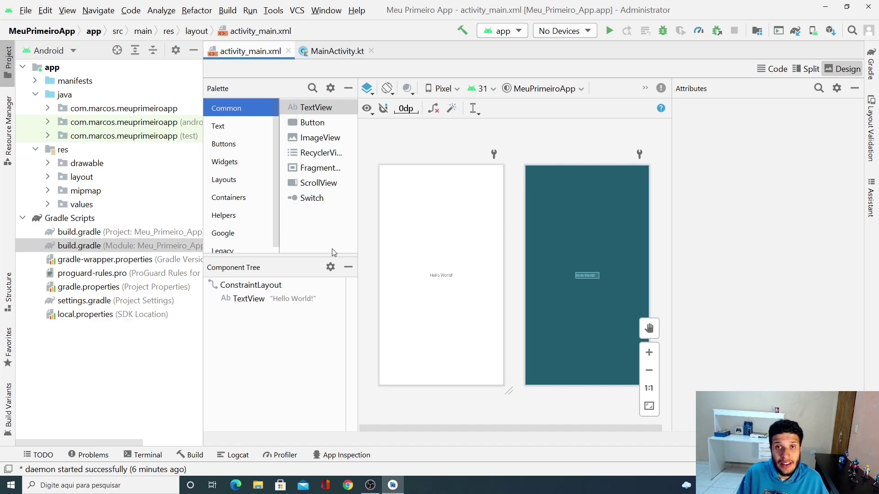
- Try the Darcula theme in the IDE's appearance settings, return to IntelliJ Light Legacy and accept the settings
{"action": "left_click", "coordinate": [529, 120]}
{"action": "left_click", "coordinate": [830, 34]}
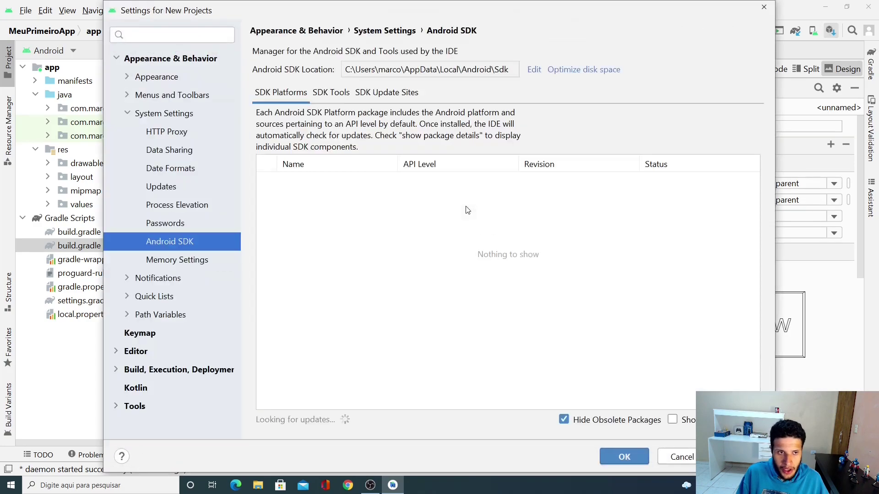
{"action": "left_click", "coordinate": [154, 80]}
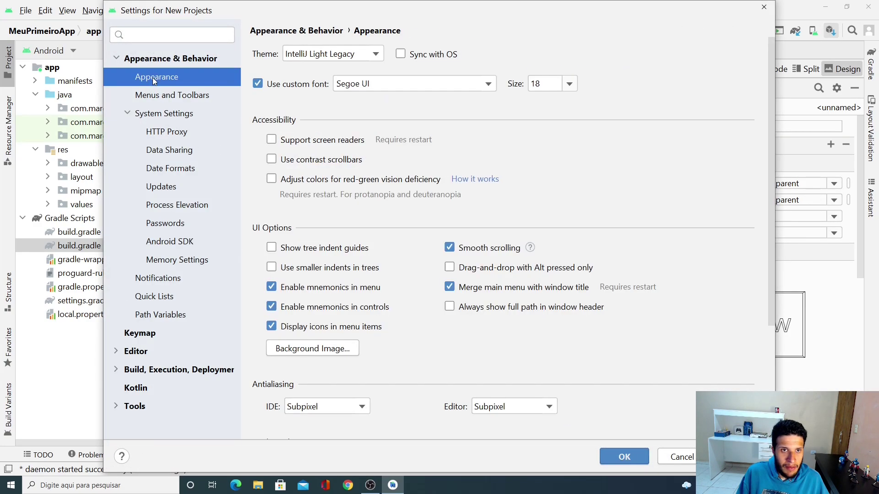
{"action": "left_click", "coordinate": [371, 58]}
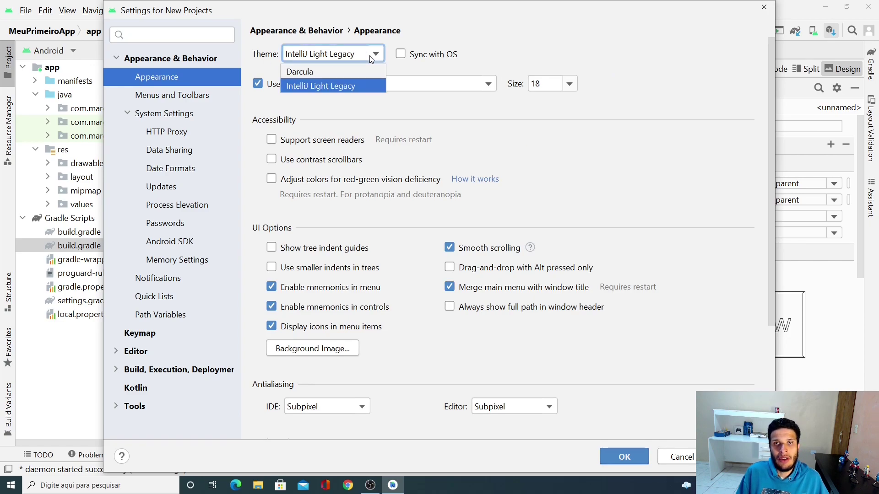
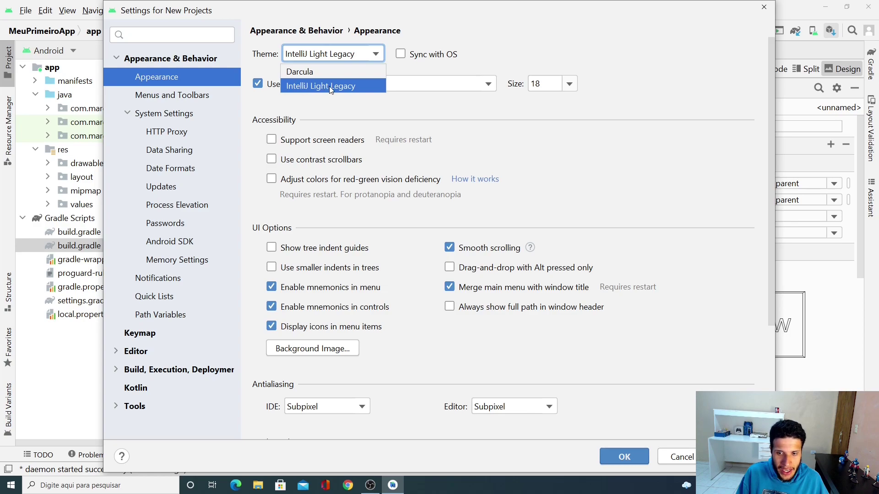
{"action": "left_click", "coordinate": [306, 72]}
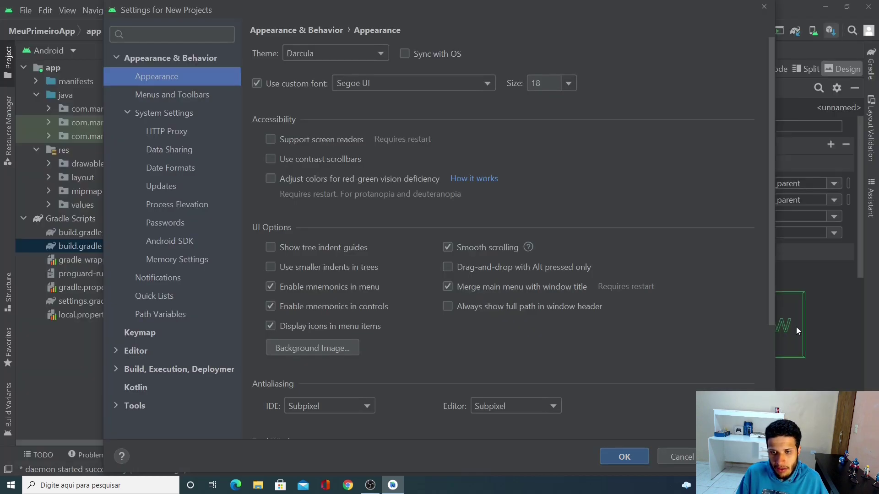
{"action": "left_click", "coordinate": [378, 55]}
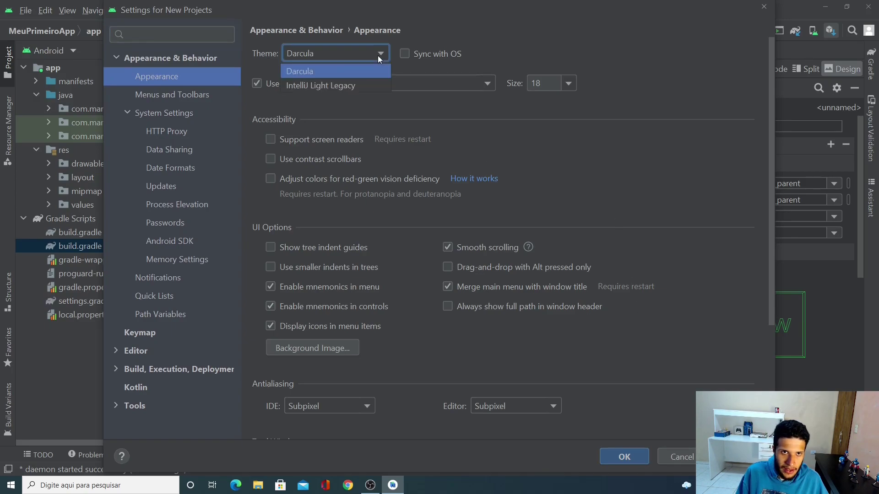
{"action": "left_click", "coordinate": [320, 83]}
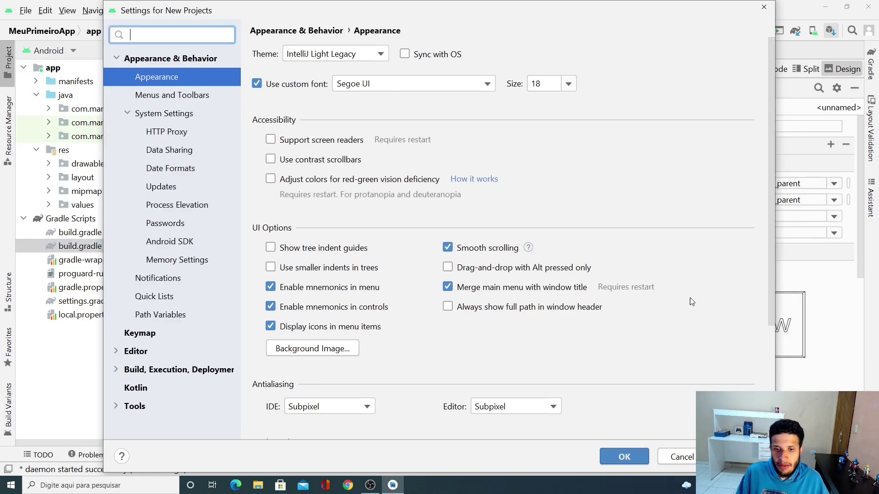
{"action": "left_click", "coordinate": [625, 455]}
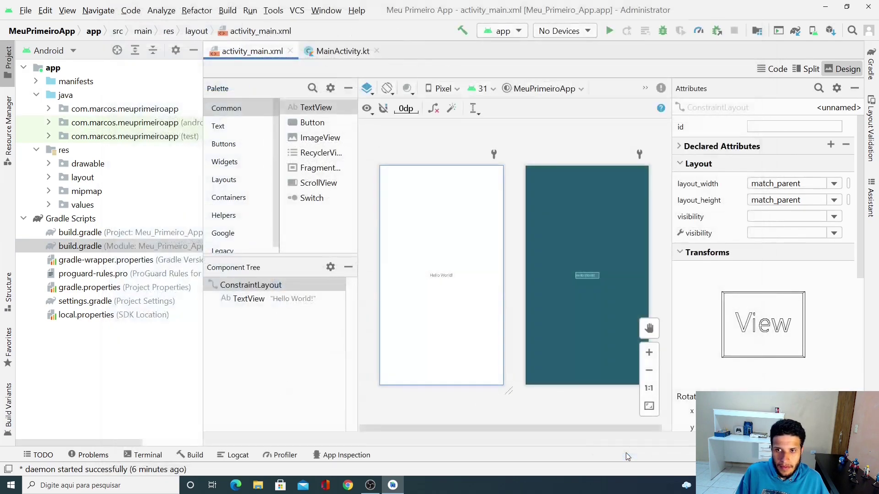
- Start creating a virtual device in the AVD Manager and compare the Pixel 5, Pixel 4a and Pixel XL phone definitions
{"action": "left_click", "coordinate": [814, 32]}
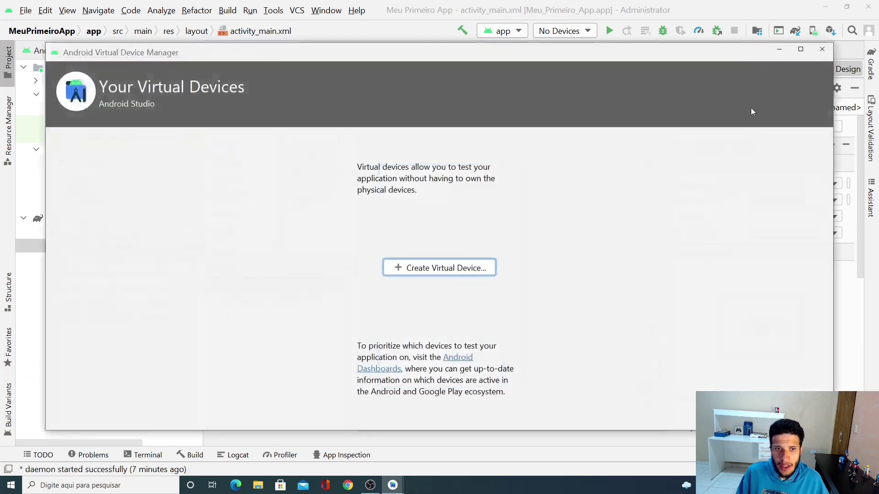
{"action": "left_click", "coordinate": [435, 268]}
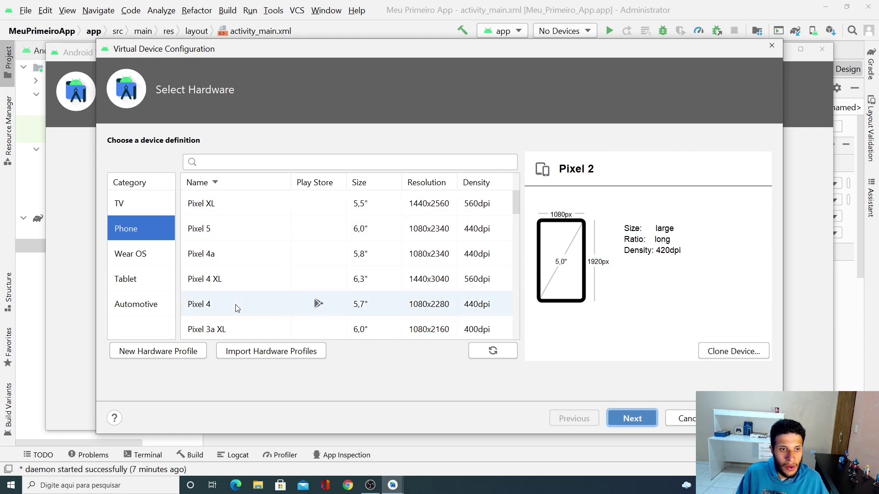
{"action": "left_click", "coordinate": [211, 237]}
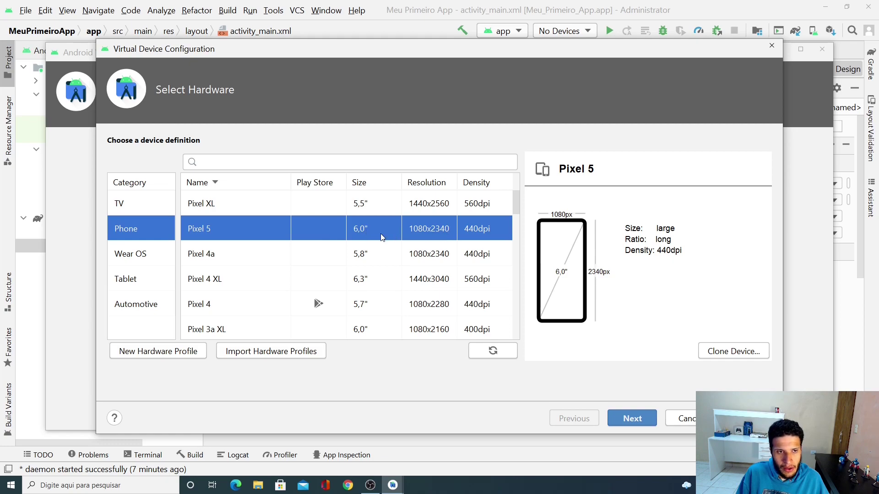
{"action": "left_click", "coordinate": [217, 260]}
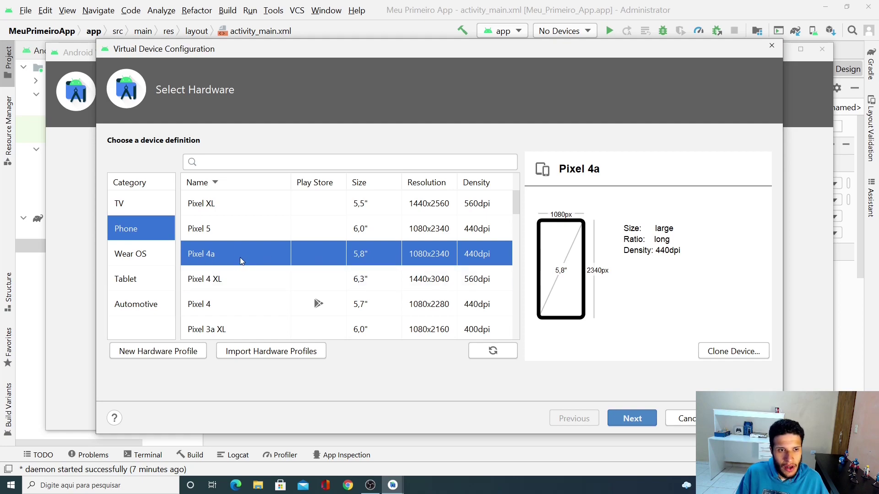
{"action": "left_click", "coordinate": [216, 231]}
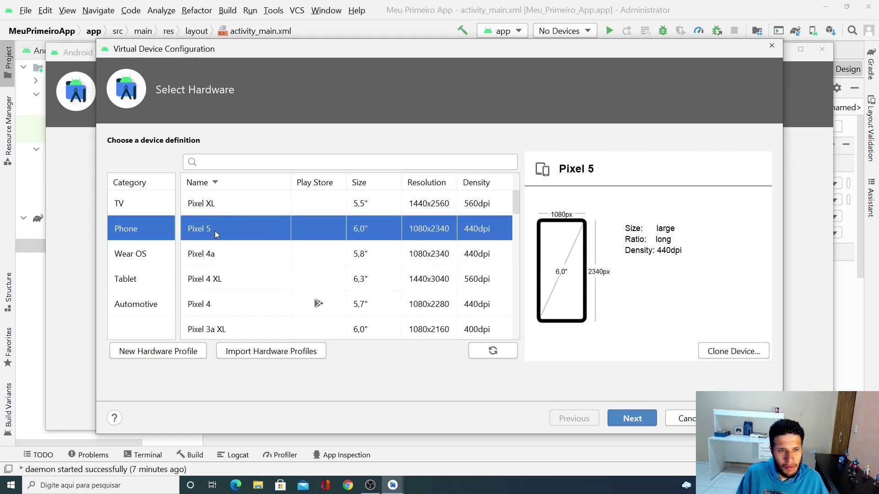
{"action": "left_click", "coordinate": [222, 258]}
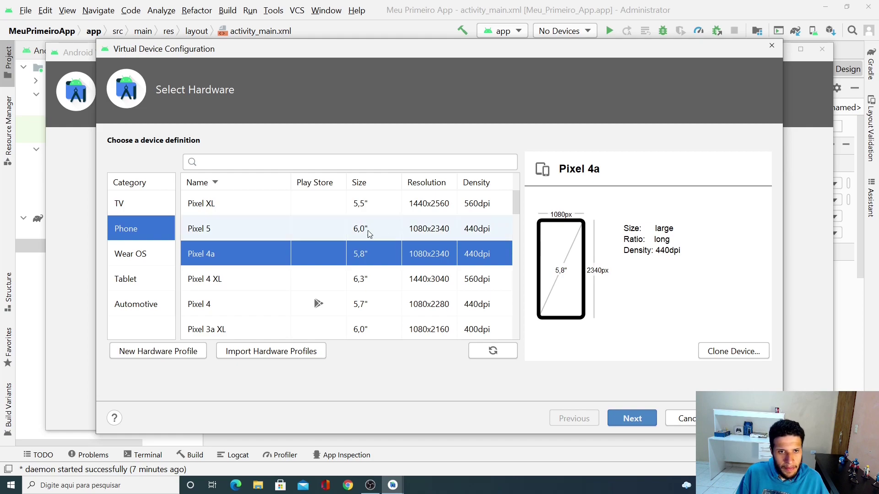
{"action": "scroll", "coordinate": [322, 253], "scroll_direction": "down", "scroll_amount": 2}
{"action": "scroll", "coordinate": [322, 254], "scroll_direction": "up", "scroll_amount": 2}
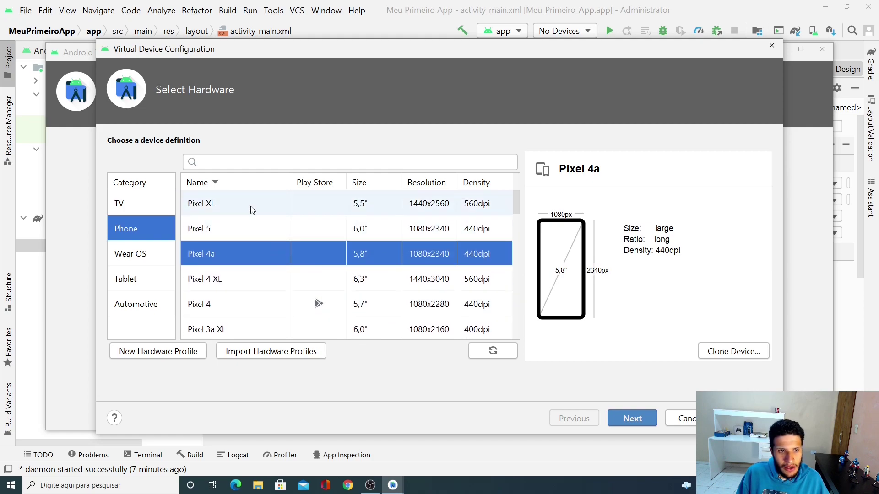
{"action": "left_click", "coordinate": [219, 209]}
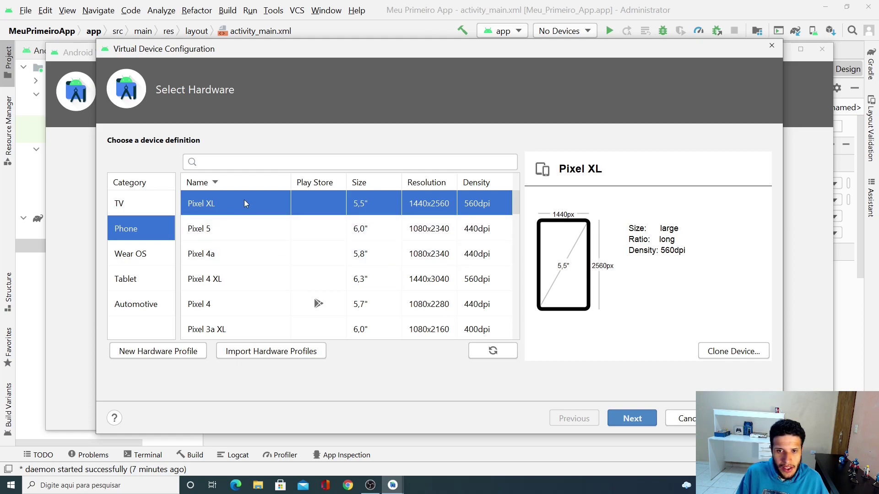
{"action": "left_click", "coordinate": [212, 235]}
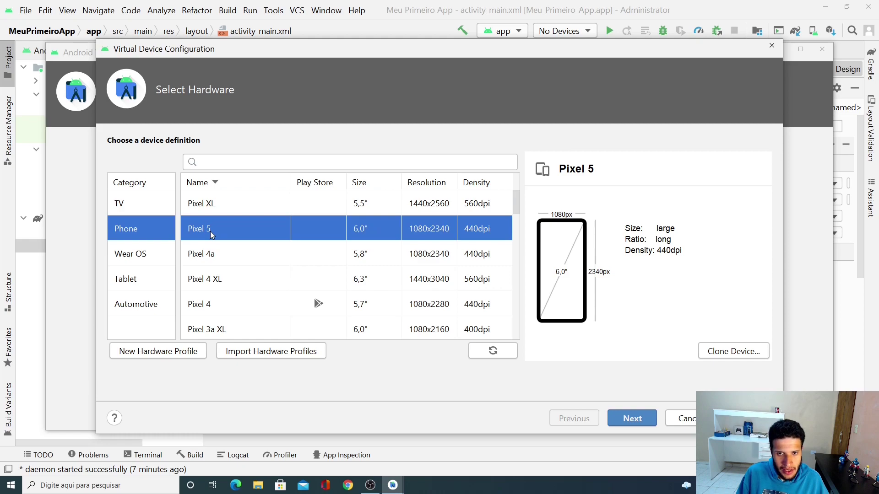
{"action": "left_click", "coordinate": [225, 256]}
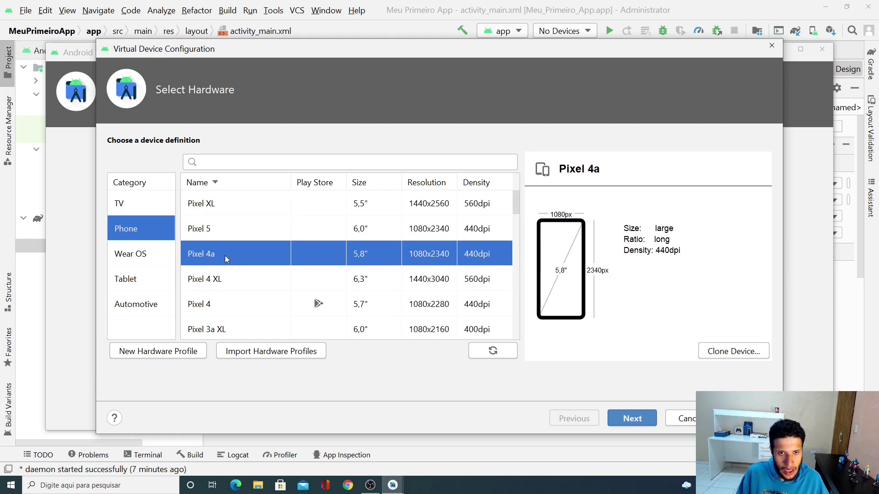
{"action": "left_click", "coordinate": [209, 232]}
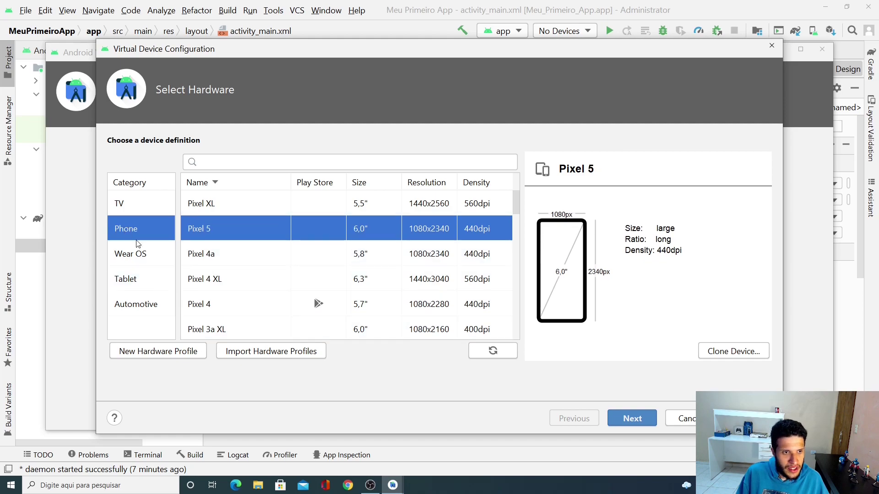
- Examine the TV device definitions and the Square, Round Chin and Round definitions for Wear OS
{"action": "left_click", "coordinate": [140, 206]}
{"action": "left_click", "coordinate": [237, 212]}
{"action": "left_click", "coordinate": [226, 232]}
{"action": "left_click", "coordinate": [132, 227]}
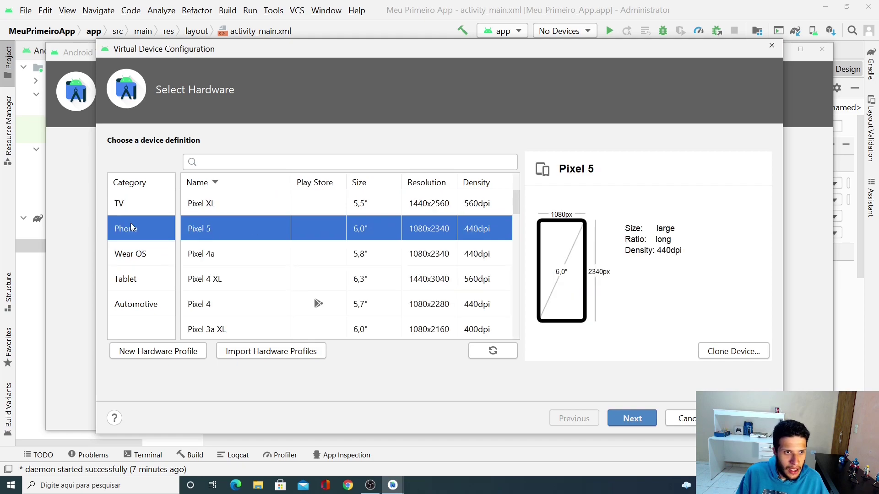
{"action": "left_click", "coordinate": [132, 255]}
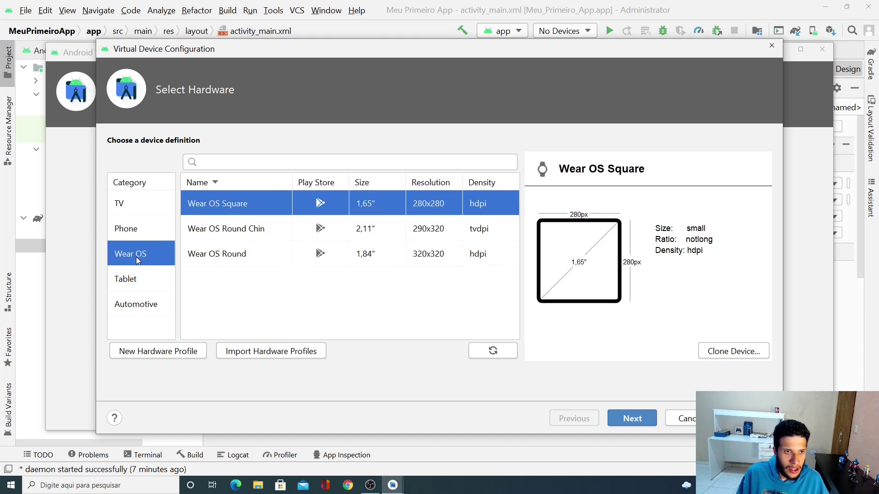
{"action": "left_click", "coordinate": [224, 235]}
{"action": "left_click", "coordinate": [231, 254]}
{"action": "left_click", "coordinate": [232, 232]}
{"action": "left_click", "coordinate": [238, 212]}
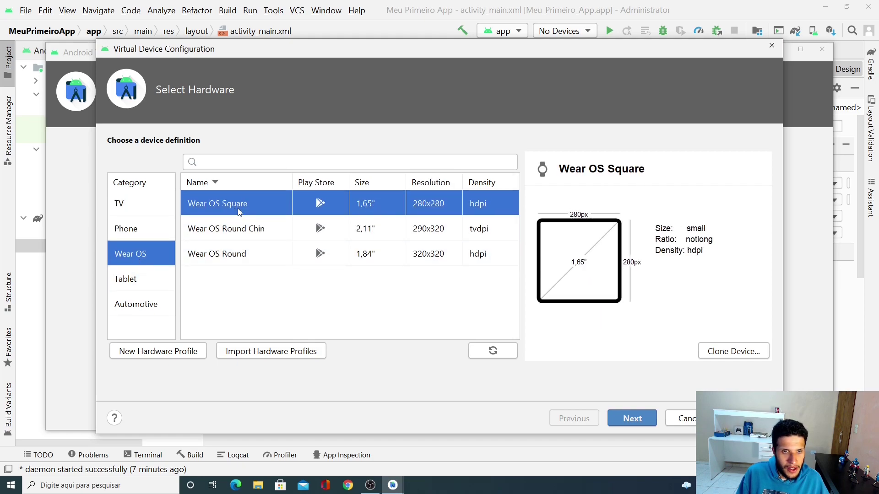
- Compare the Pixel C, Nexus 9, Nexus 7 (2012) and Nexus 10 tablet definitions, and check the Automotive and TV categories
{"action": "left_click", "coordinate": [147, 285]}
{"action": "mouse_move", "coordinate": [514, 221]}
{"action": "left_mouse_down"}
{"action": "mouse_move", "coordinate": [513, 277]}
{"action": "mouse_move", "coordinate": [507, 221]}
{"action": "left_mouse_up"}
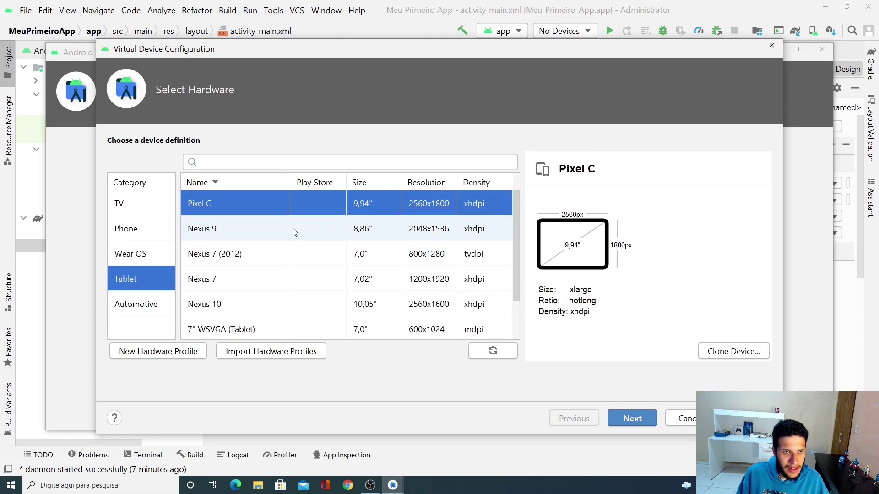
{"action": "left_click", "coordinate": [232, 231]}
{"action": "left_click", "coordinate": [237, 255]}
{"action": "left_click", "coordinate": [247, 206]}
{"action": "left_click", "coordinate": [241, 297]}
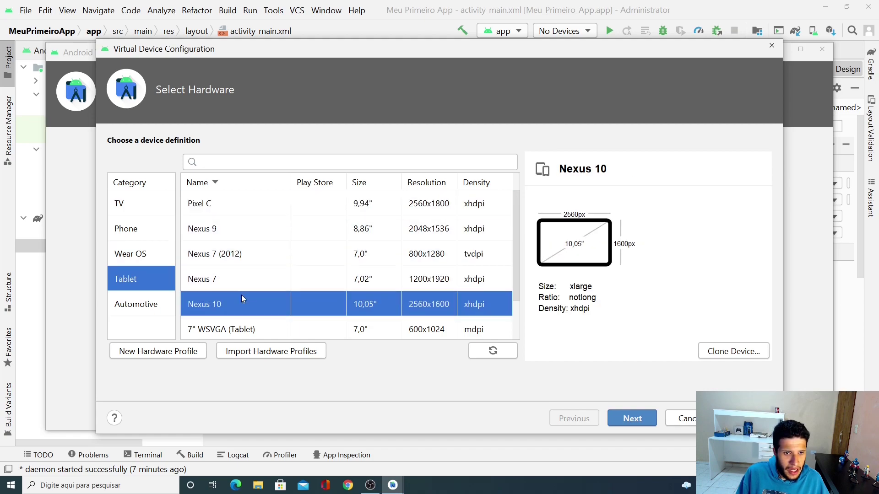
{"action": "left_click", "coordinate": [300, 229]}
{"action": "left_click", "coordinate": [300, 211]}
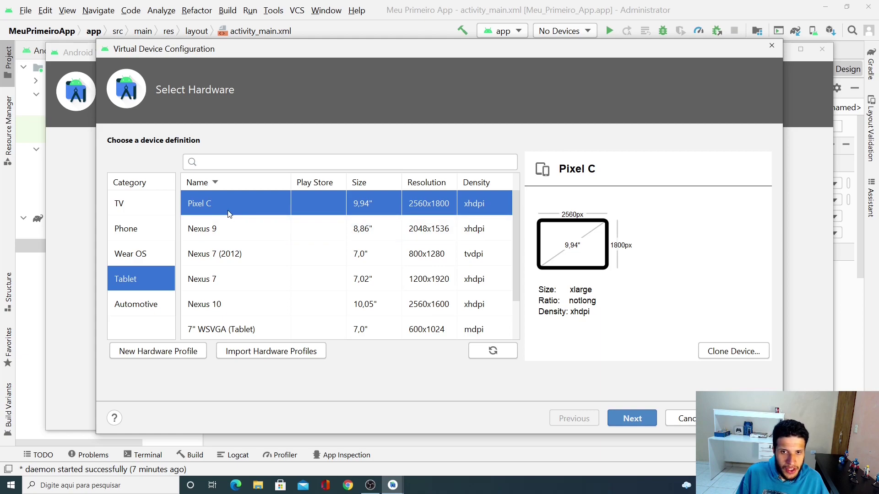
{"action": "left_click", "coordinate": [147, 300]}
{"action": "left_click", "coordinate": [137, 204]}
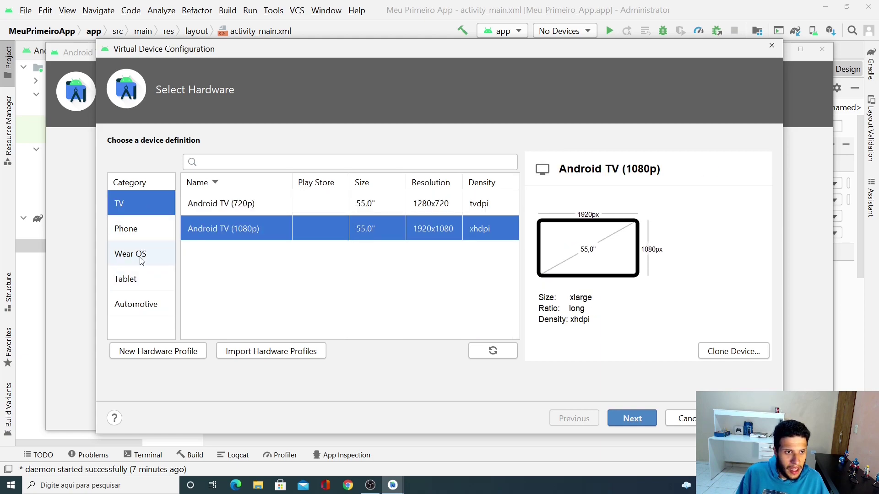
- Choose the Pixel 5 phone as the virtual device's hardware and proceed to the system image selection
{"action": "left_click", "coordinate": [140, 231]}
{"action": "left_click", "coordinate": [226, 275]}
{"action": "left_click", "coordinate": [230, 228]}
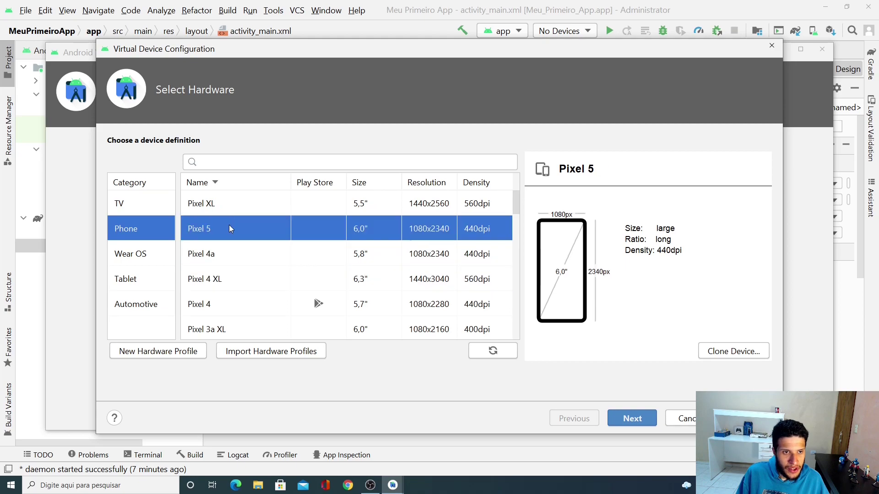
{"action": "left_click", "coordinate": [631, 419]}
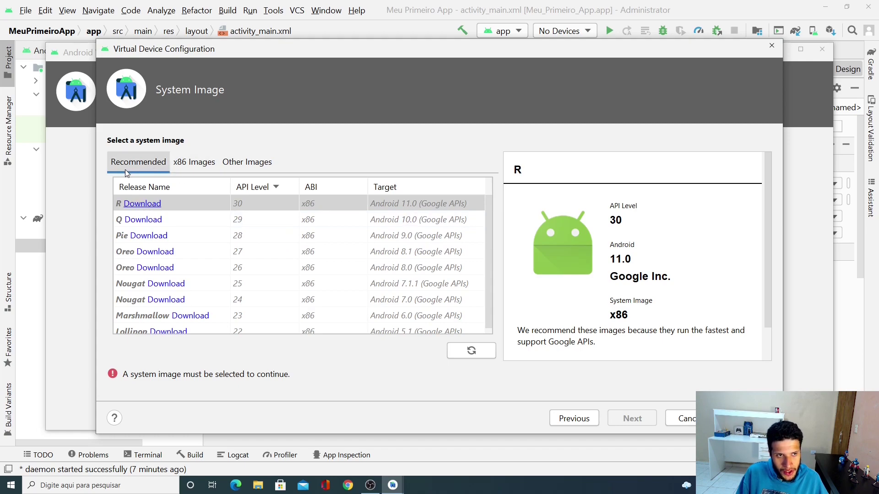
- Download the S system image (API 31, x86_64, Android 12 Preview with Google APIs), accepting its license agreement
{"action": "left_click", "coordinate": [182, 170]}
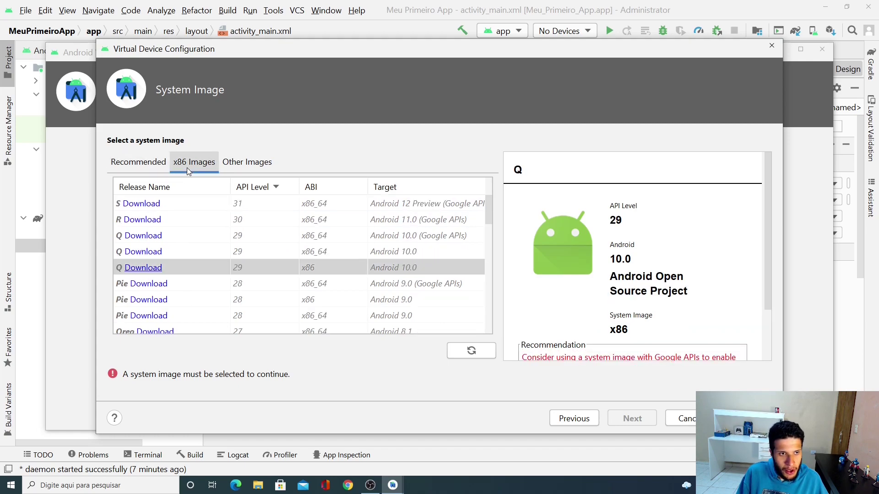
{"action": "scroll", "coordinate": [217, 214], "scroll_direction": "down", "scroll_amount": 3}
{"action": "scroll", "coordinate": [218, 215], "scroll_direction": "up", "scroll_amount": 3}
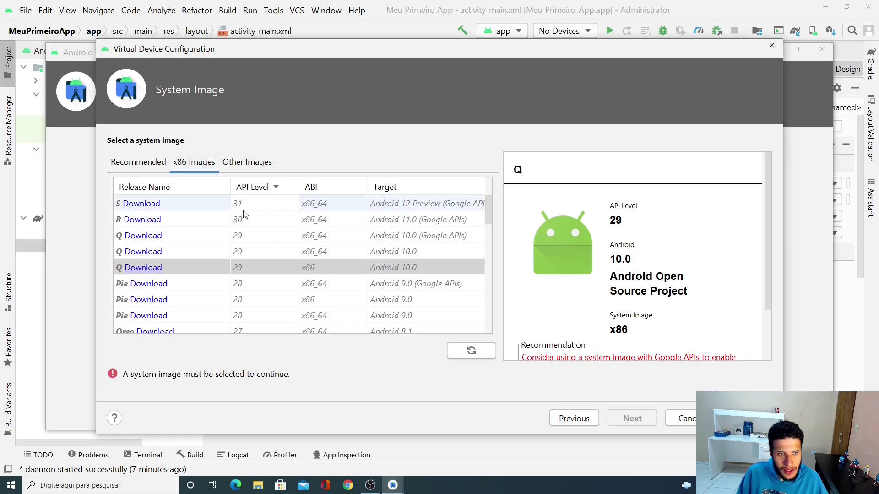
{"action": "left_click", "coordinate": [137, 203]}
{"action": "left_click", "coordinate": [448, 381]}
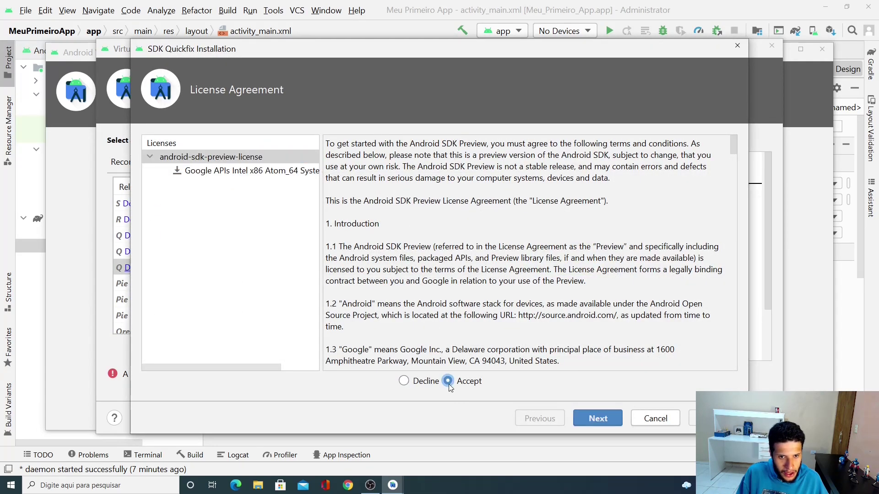
{"action": "left_click", "coordinate": [589, 417]}
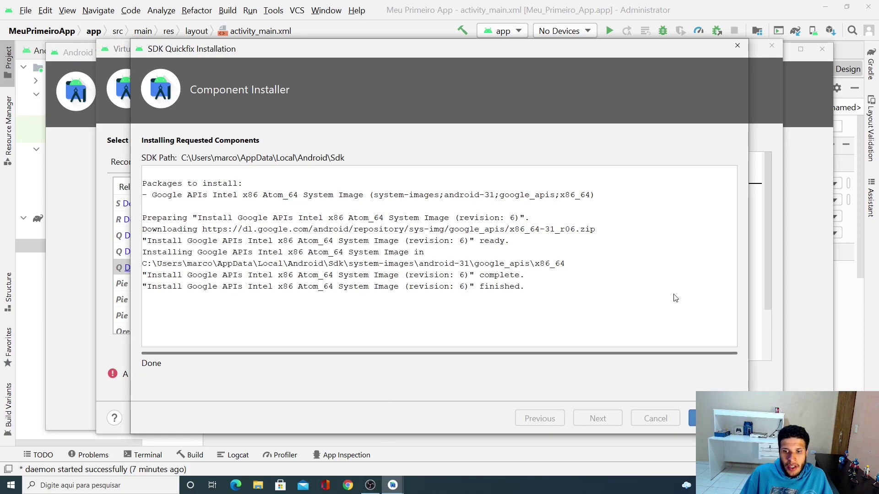
{"action": "left_click", "coordinate": [713, 418]}
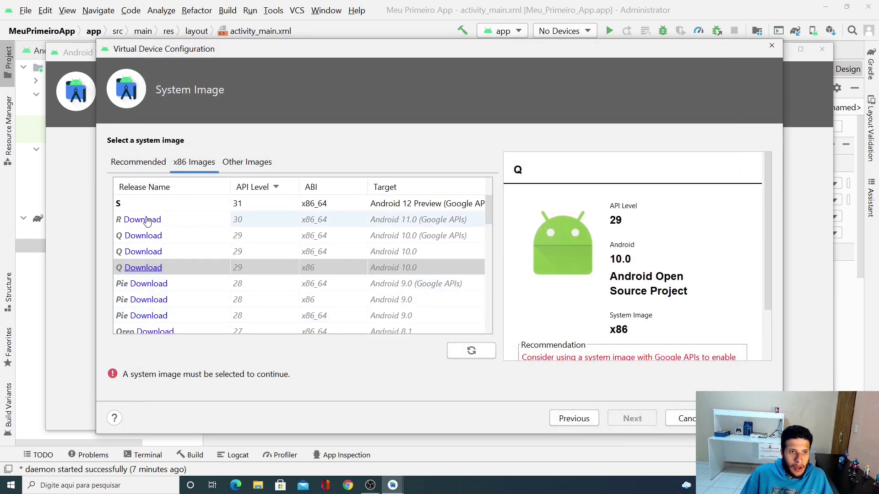
- Select the downloaded S system image and finish creating the Pixel 5 API 31 virtual device with portrait startup orientation
{"action": "left_click", "coordinate": [145, 204]}
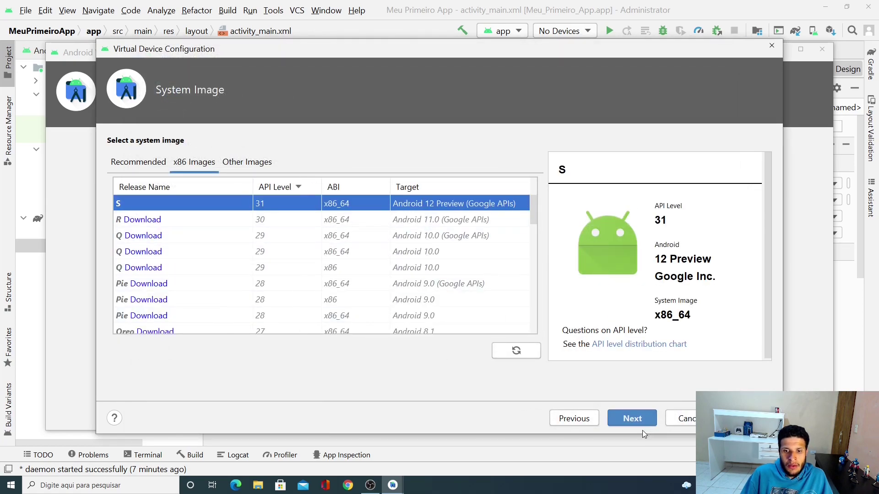
{"action": "left_click", "coordinate": [634, 422]}
{"action": "left_click", "coordinate": [215, 292]}
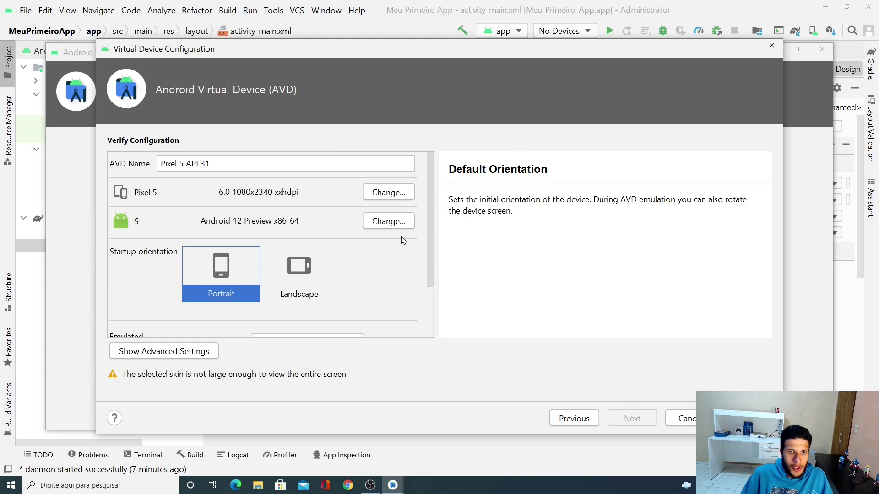
{"action": "left_click_drag", "start_coordinate": [430, 224], "coordinate": [428, 290]}
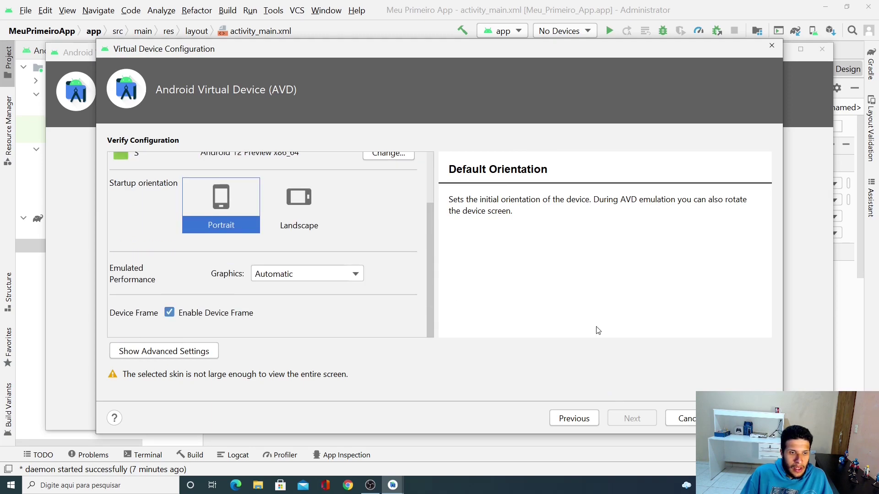
{"action": "left_click", "coordinate": [748, 419]}
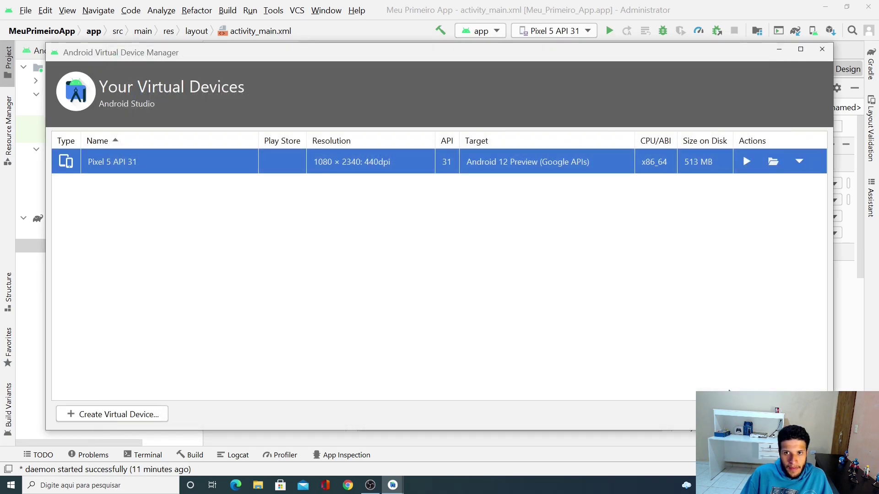
- Close the AVD Manager, run the app on Pixel 5 API 31, and reposition the emulator window higher on the screen
{"action": "left_click", "coordinate": [822, 49]}
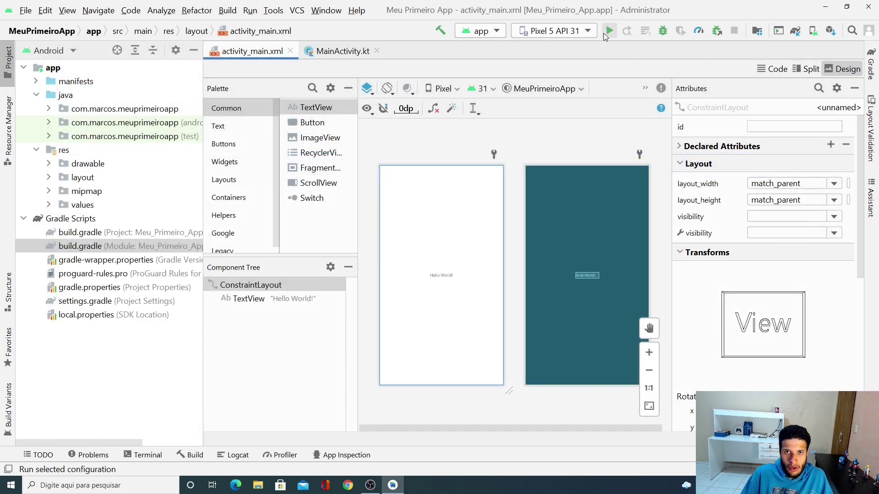
{"action": "left_click", "coordinate": [609, 32]}
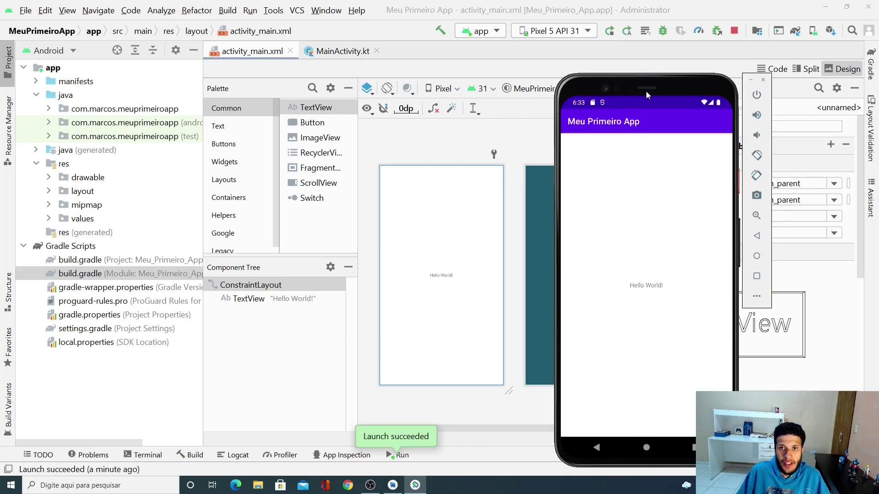
{"action": "left_click_drag", "start_coordinate": [647, 95], "coordinate": [673, 62]}
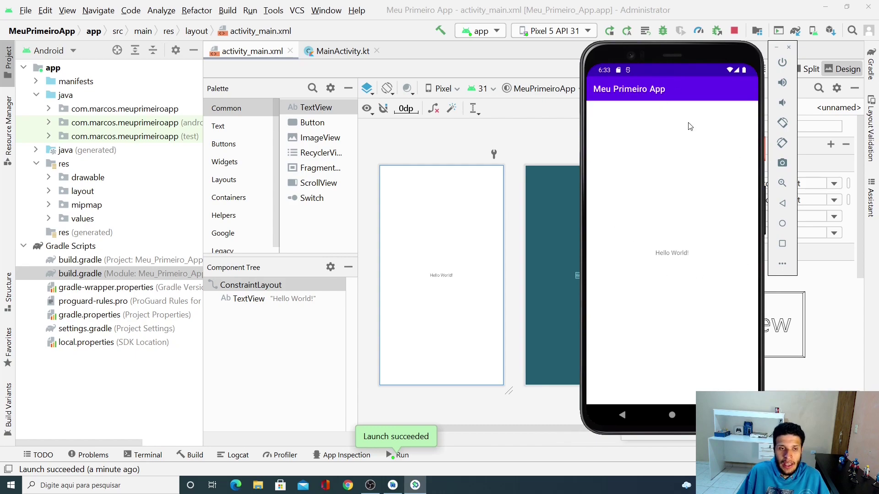
- Go to the emulator's home screen, browse the installed apps, and open Meu Primeiro App from the app drawer
{"action": "left_click", "coordinate": [672, 415]}
{"action": "left_click_drag", "start_coordinate": [691, 327], "coordinate": [686, 159]}
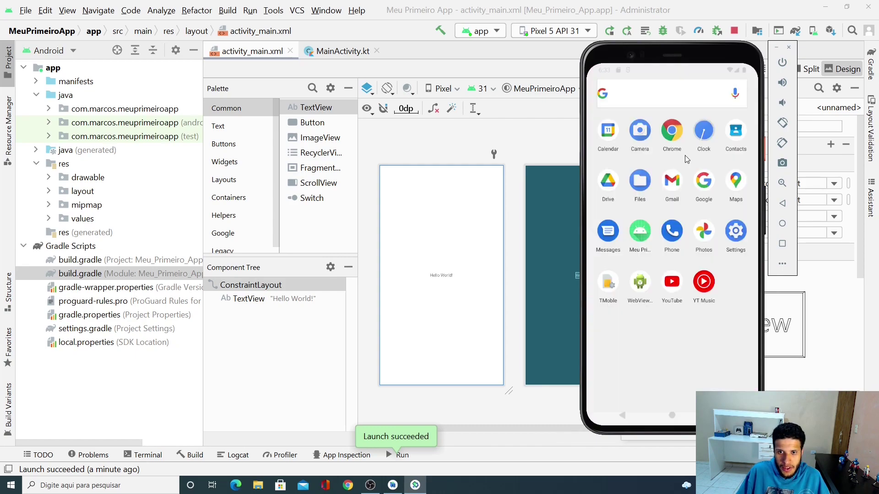
{"action": "left_click", "coordinate": [624, 416]}
{"action": "left_click_drag", "start_coordinate": [622, 414], "coordinate": [691, 102]}
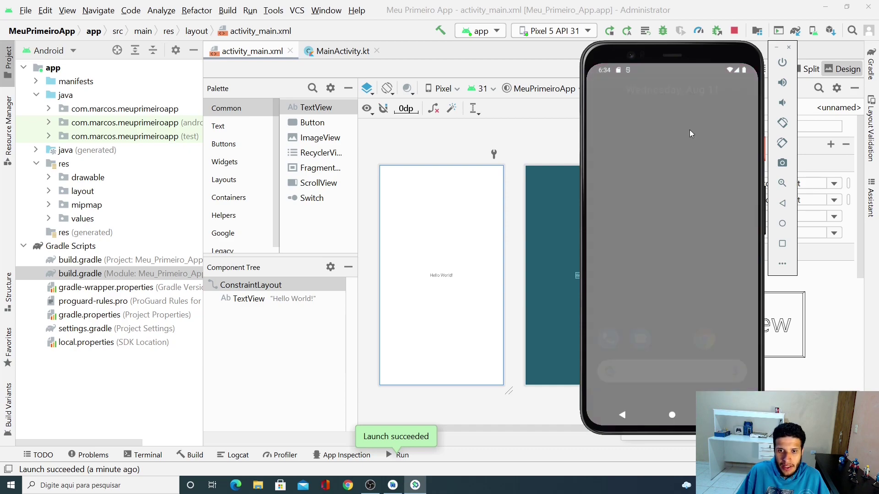
{"action": "left_click", "coordinate": [620, 416]}
{"action": "left_click_drag", "start_coordinate": [621, 412], "coordinate": [651, 207]}
{"action": "left_click", "coordinate": [641, 233]}
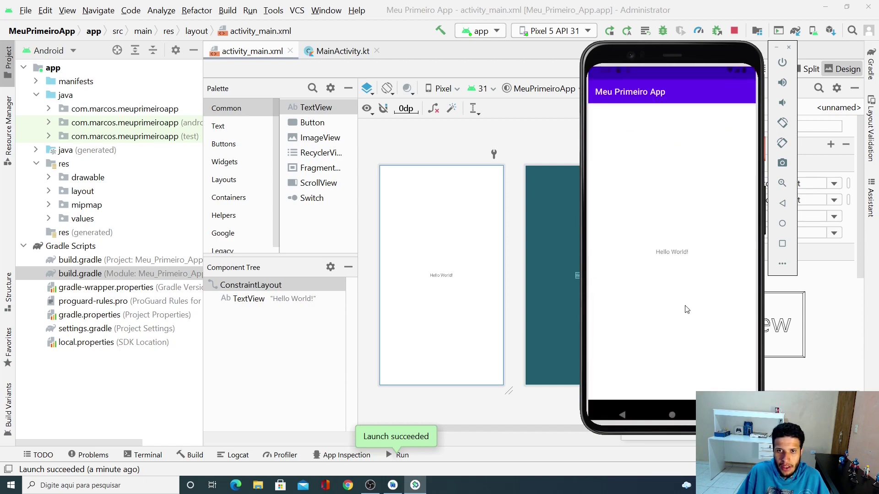
- Leave Meu Primeiro App, open the Camera app from the app drawer, and dismiss the camera mode instructions
{"action": "key", "text": "Escape"}
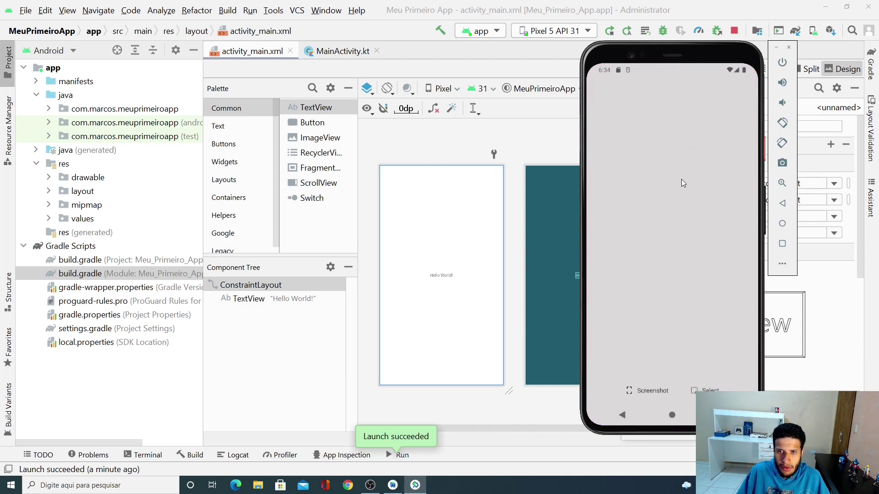
{"action": "left_click_drag", "start_coordinate": [697, 306], "coordinate": [702, 265]}
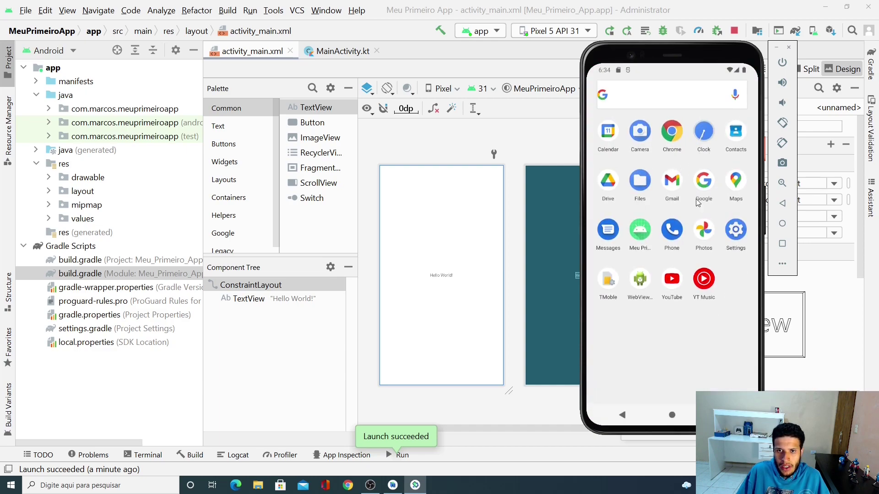
{"action": "left_click", "coordinate": [639, 132]}
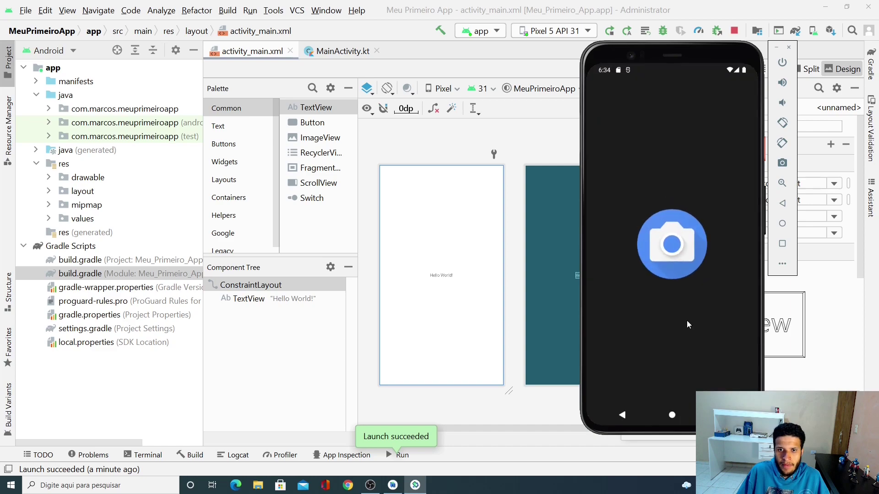
{"action": "left_click", "coordinate": [671, 386]}
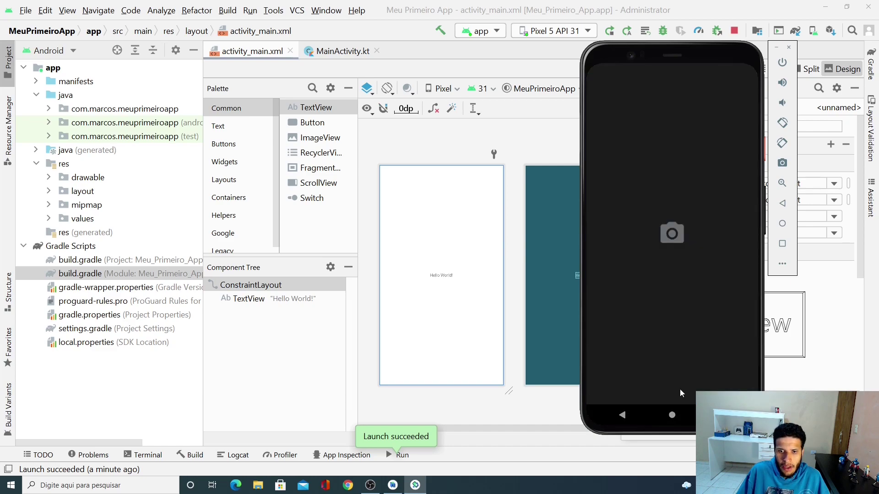
{"action": "left_click", "coordinate": [678, 327]}
{"action": "left_click", "coordinate": [705, 285]}
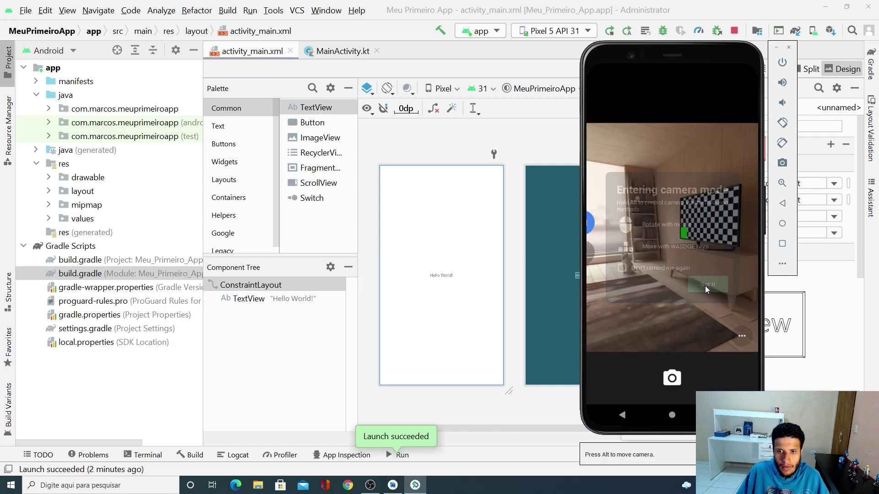
- Look around the Camera app's virtual room scene, and return to the emulator's home screen
{"action": "key", "text": "alt"}
{"action": "key", "text": "alt"}
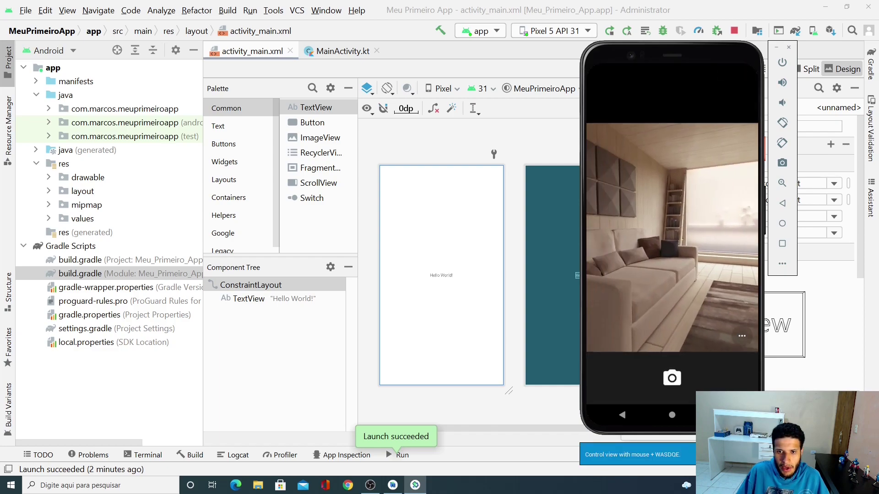
{"action": "key", "text": "alt"}
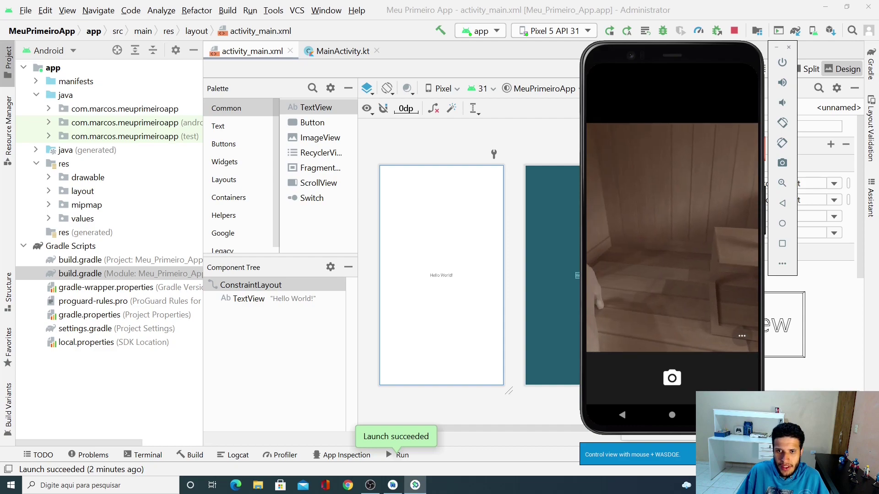
{"action": "key", "text": "alt"}
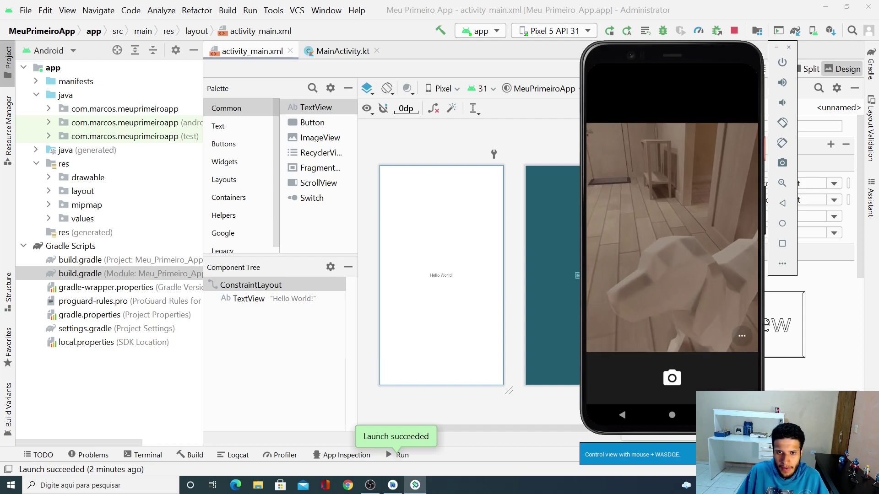
{"action": "key", "text": "alt"}
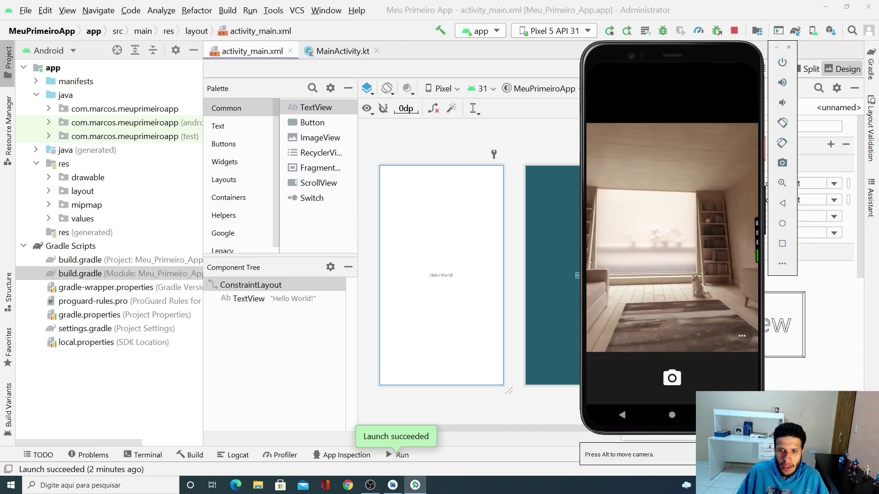
{"action": "left_click", "coordinate": [783, 223]}
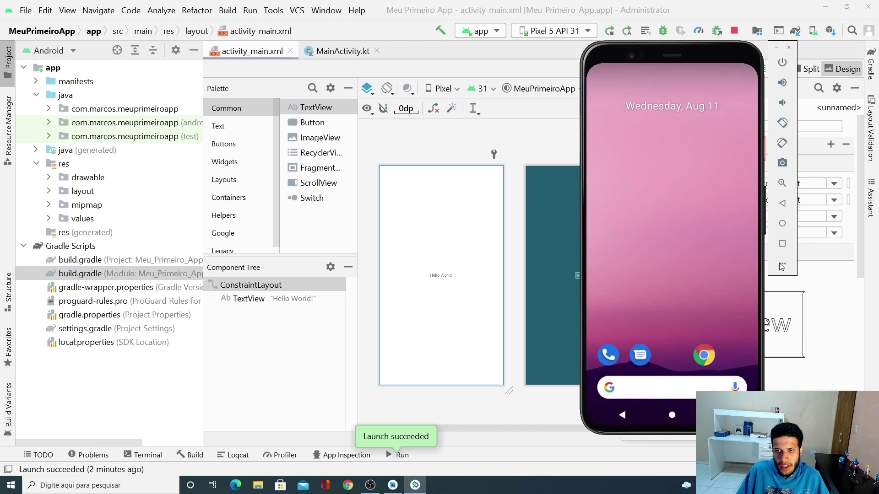
- Open the emulator's Extended Controls beside the device and examine the Displays, Cellular, Battery, Camera and Phone settings
{"action": "left_click", "coordinate": [782, 263]}
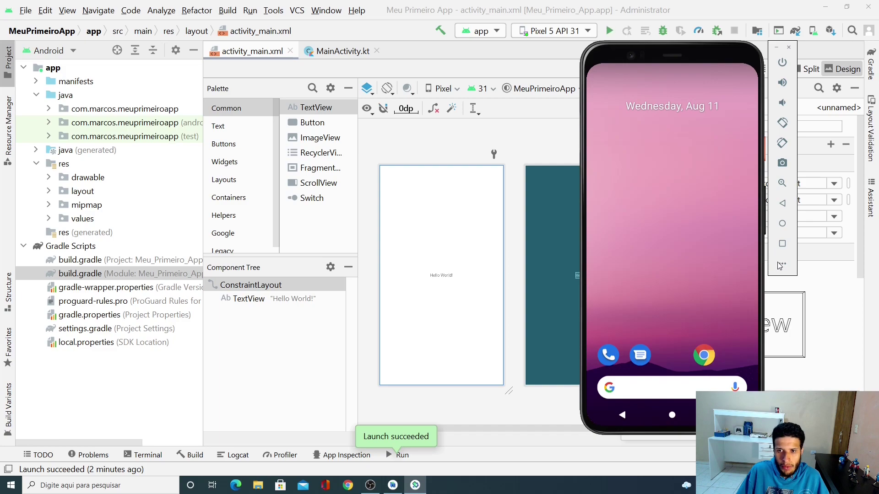
{"action": "left_click_drag", "start_coordinate": [646, 53], "coordinate": [444, 58]}
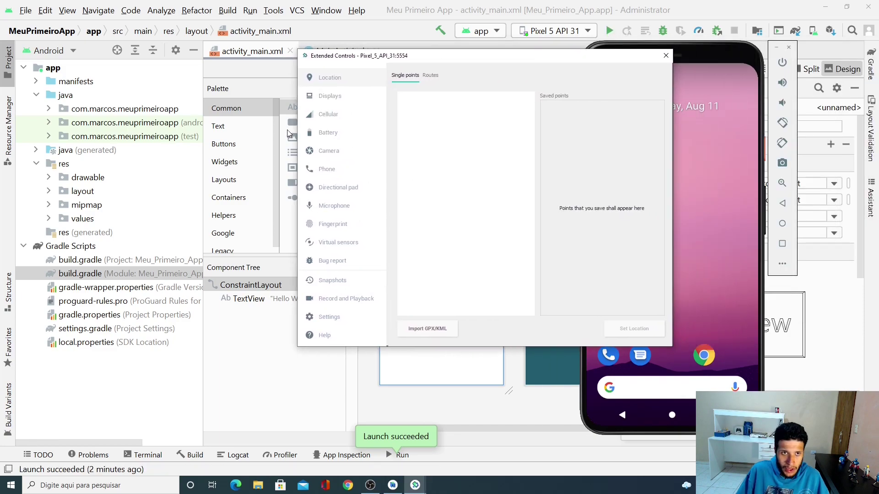
{"action": "left_click", "coordinate": [322, 98]}
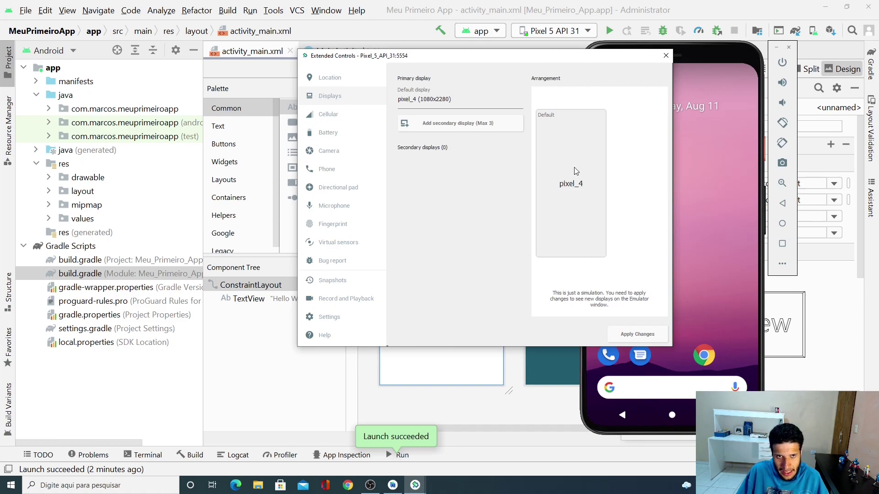
{"action": "left_click", "coordinate": [349, 121]}
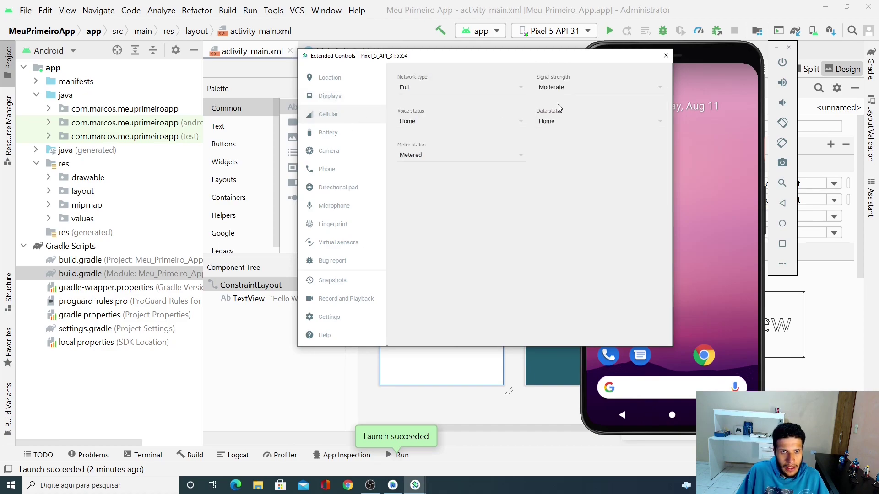
{"action": "left_click", "coordinate": [331, 137]}
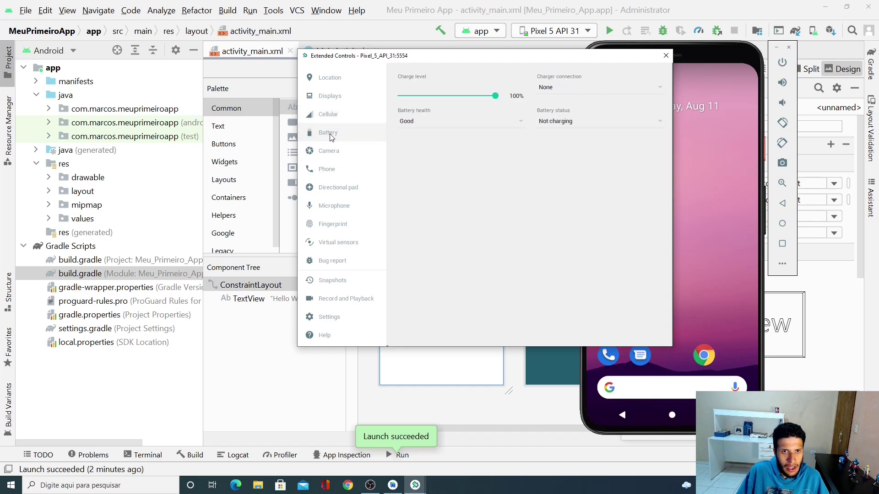
{"action": "left_click", "coordinate": [333, 157]}
{"action": "left_click", "coordinate": [333, 169]}
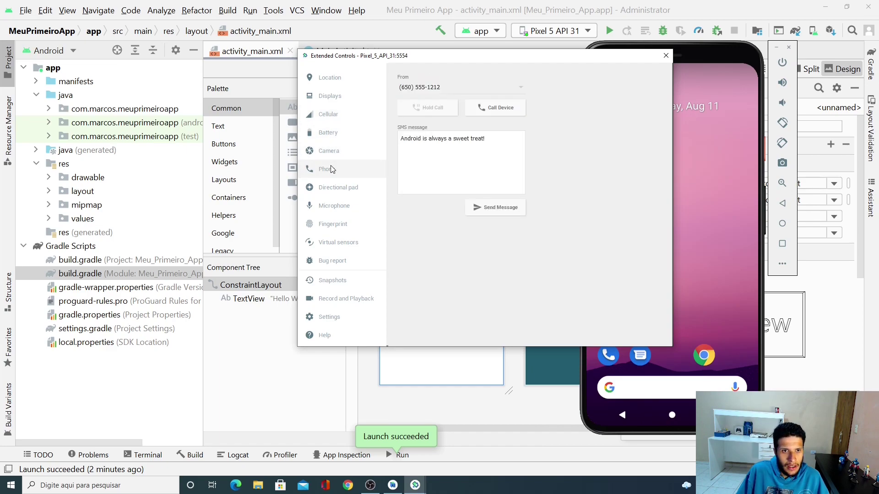
- Examine the Directional pad, Microphone, Fingerprint, Virtual sensors and Bug report pages of the Extended Controls
{"action": "left_click", "coordinate": [335, 190]}
{"action": "left_click", "coordinate": [339, 213]}
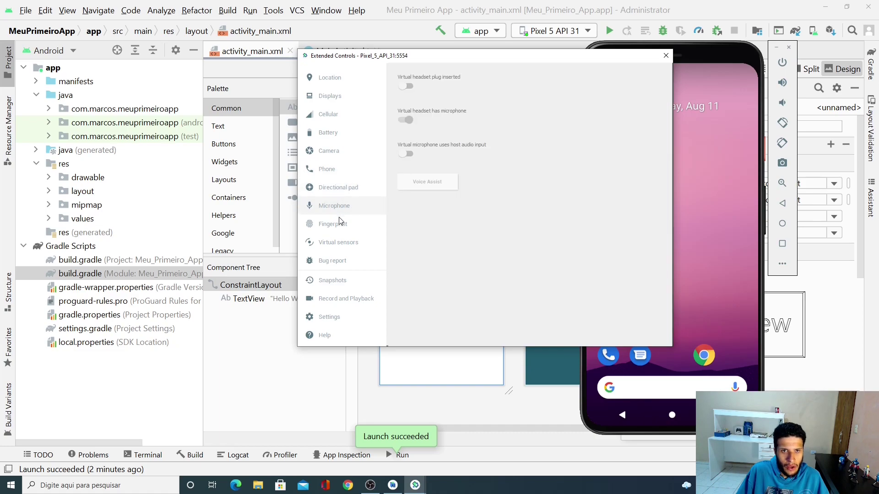
{"action": "left_click", "coordinate": [340, 226]}
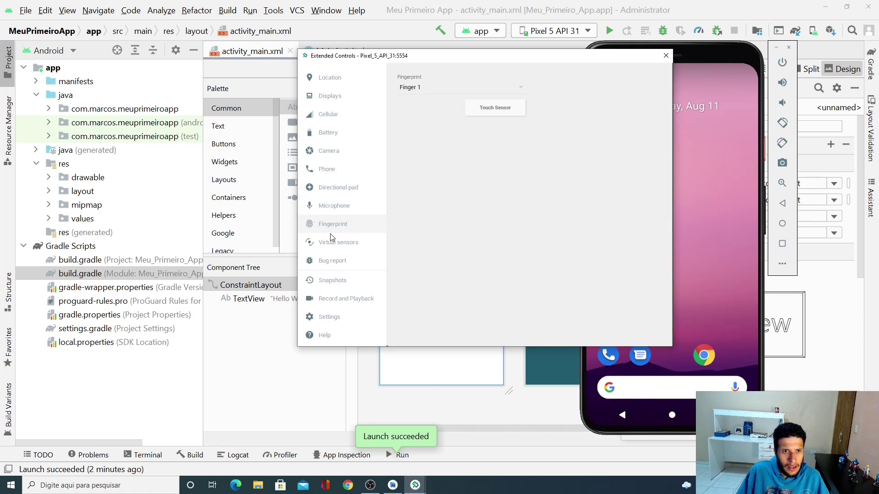
{"action": "left_click", "coordinate": [348, 246]}
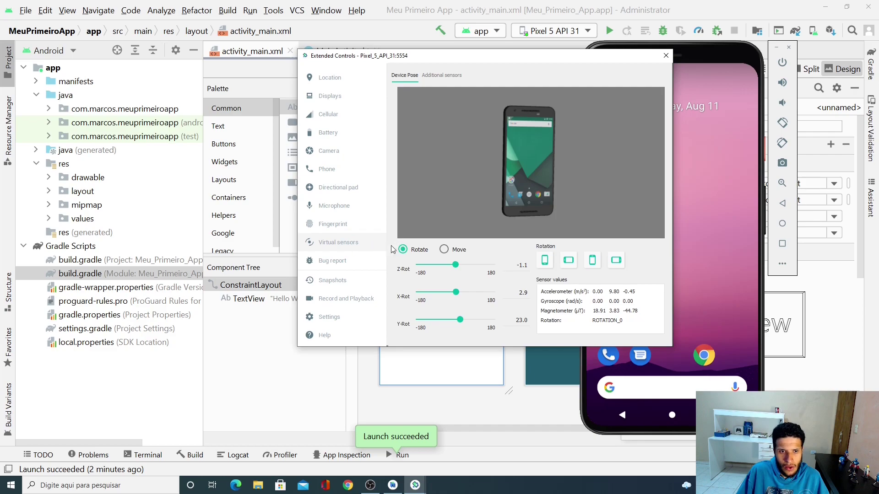
{"action": "left_click", "coordinate": [341, 265]}
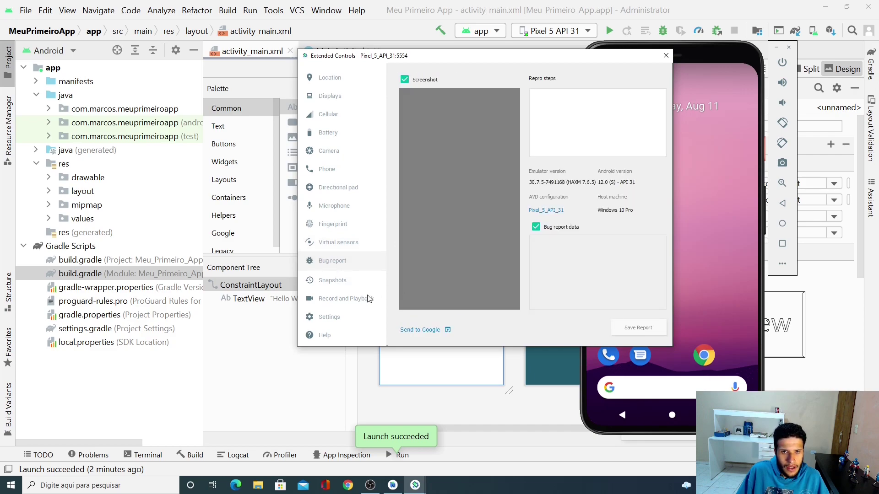
- Examine the Snapshots, Record and Playback, and Settings pages of the Extended Controls, and close them
{"action": "left_click", "coordinate": [337, 282]}
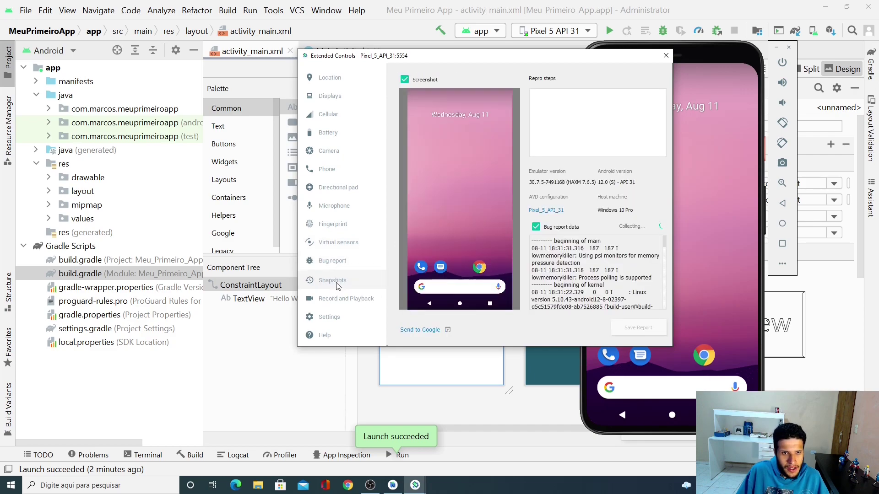
{"action": "left_click", "coordinate": [343, 299]}
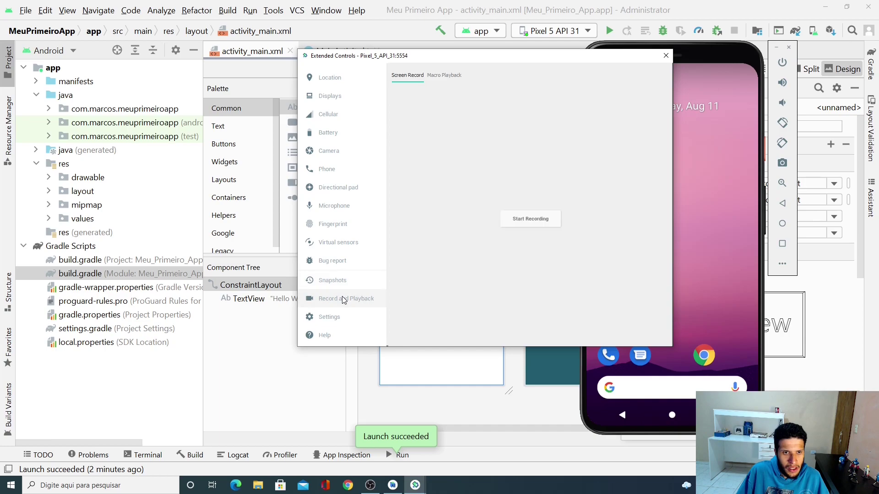
{"action": "left_click", "coordinate": [331, 318]}
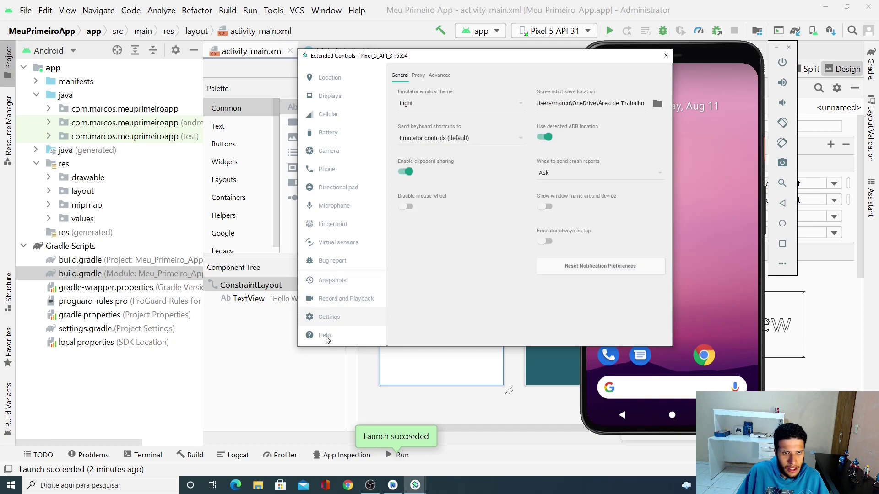
{"action": "left_click", "coordinate": [666, 57]}
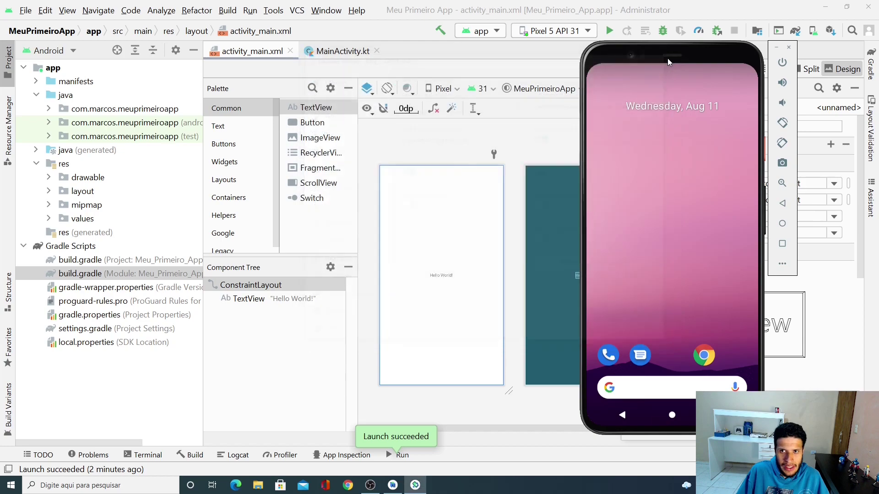
- Move the emulator over the layout editor and examine the apps in its app drawer
{"action": "left_click_drag", "start_coordinate": [698, 45], "coordinate": [522, 51]}
{"action": "left_click_drag", "start_coordinate": [514, 181], "coordinate": [508, 91]}
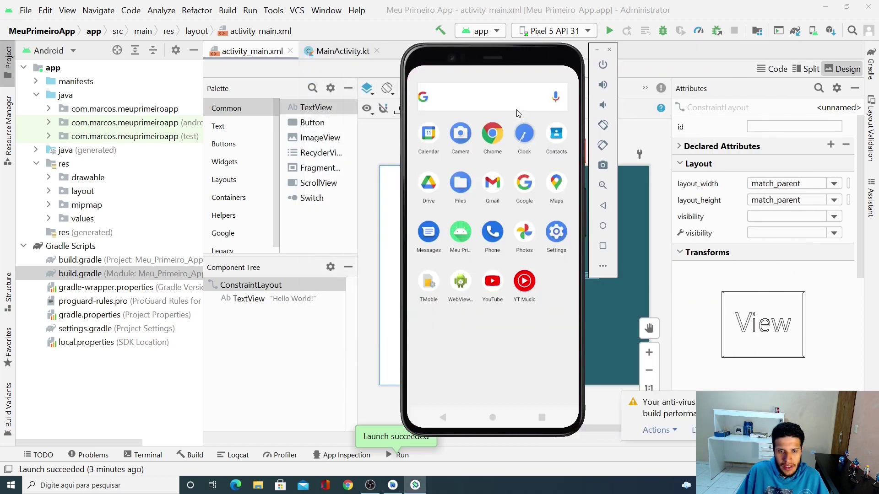
{"action": "left_click", "coordinate": [443, 417]}
{"action": "left_click_drag", "start_coordinate": [488, 328], "coordinate": [514, 137]}
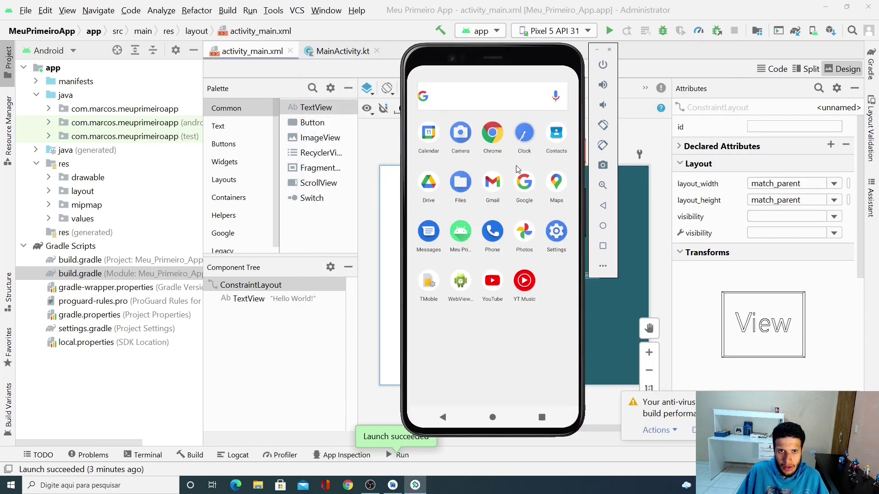
{"action": "left_click", "coordinate": [442, 417]}
{"action": "left_click_drag", "start_coordinate": [488, 348], "coordinate": [481, 219]}
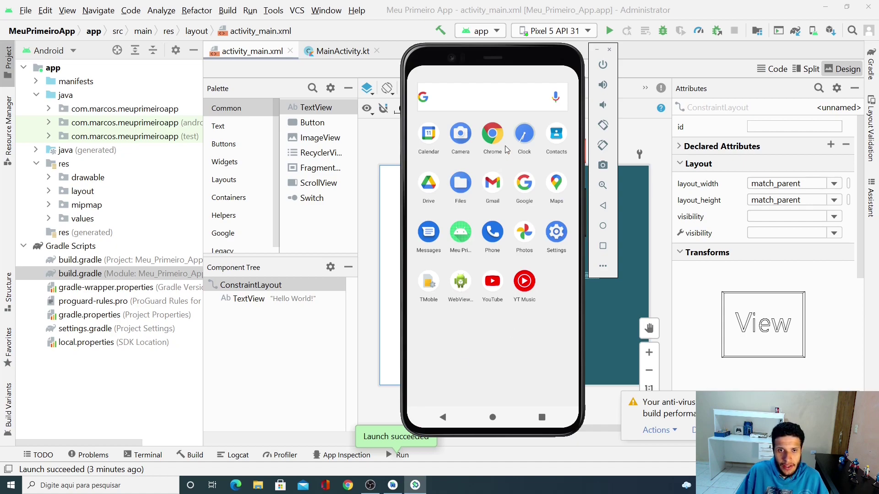
- Open Chrome in the emulator, complete its first-run setup with Lite mode on, and activate the search box
{"action": "left_click", "coordinate": [495, 134]}
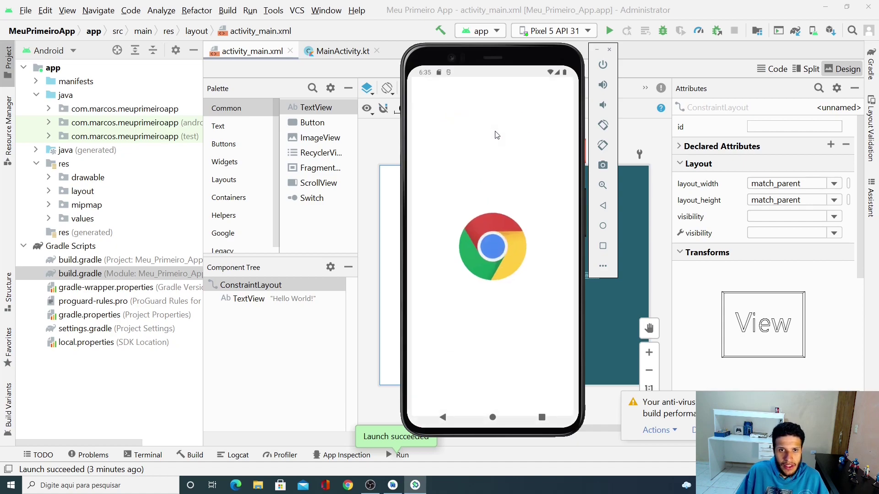
{"action": "left_click", "coordinate": [491, 385]}
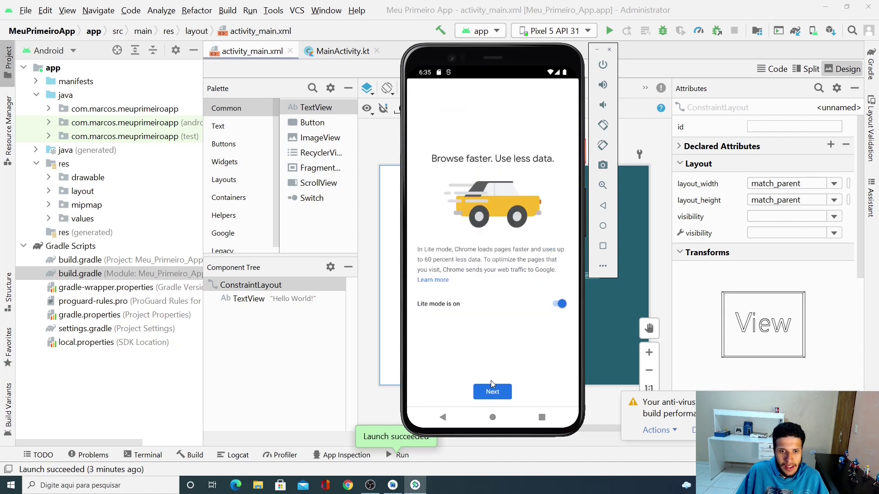
{"action": "left_click", "coordinate": [493, 392]}
{"action": "left_click", "coordinate": [436, 390]}
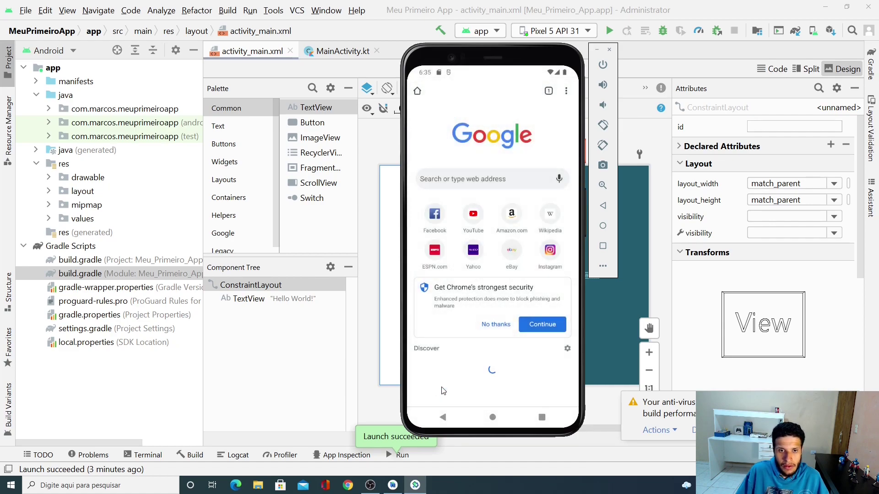
{"action": "left_click", "coordinate": [504, 185]}
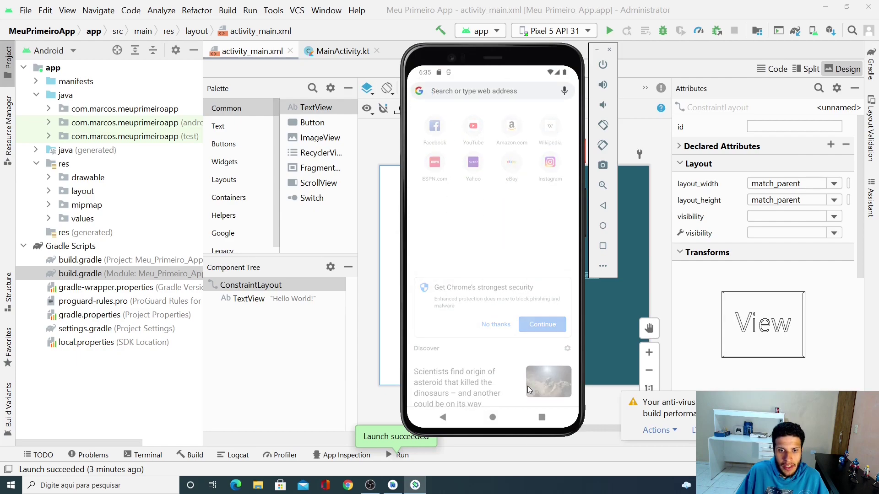
- Leave Chrome for the emulator's app drawer, and close the emulator
{"action": "left_click", "coordinate": [540, 416]}
{"action": "left_click_drag", "start_coordinate": [506, 240], "coordinate": [509, 138]}
{"action": "left_click_drag", "start_coordinate": [516, 304], "coordinate": [517, 230]}
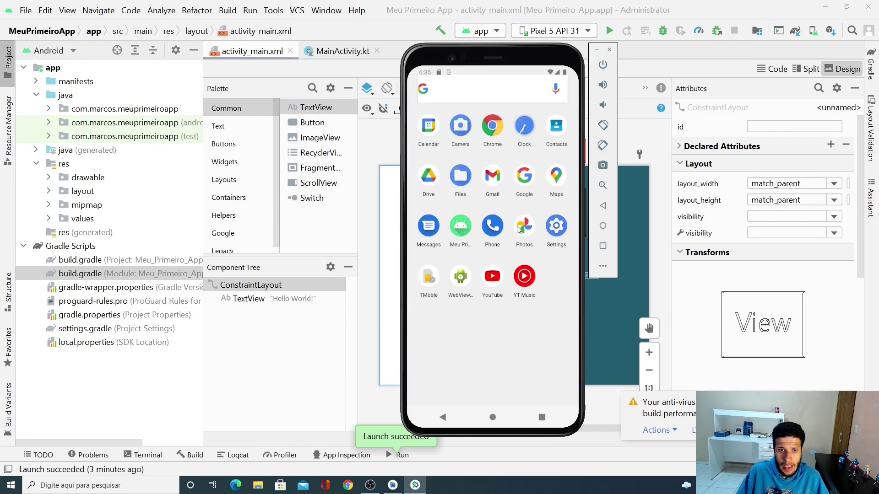
{"action": "left_click_drag", "start_coordinate": [526, 61], "coordinate": [567, 57]}
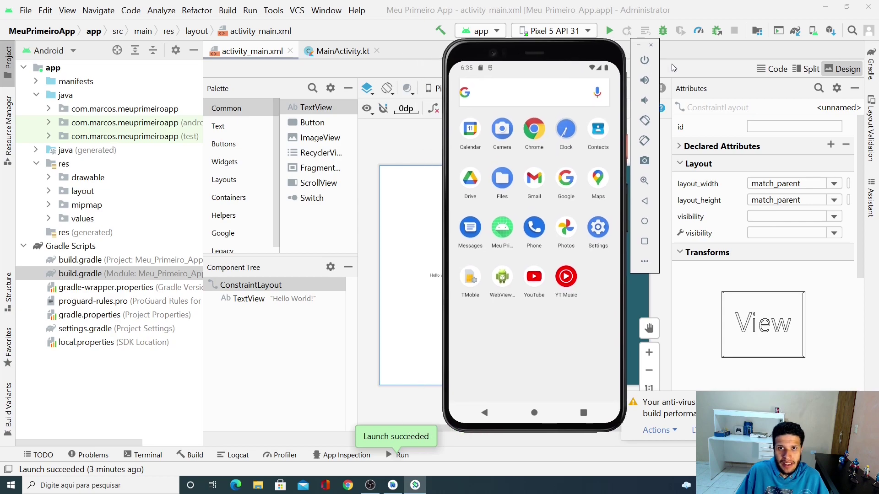
{"action": "left_click", "coordinate": [651, 45]}
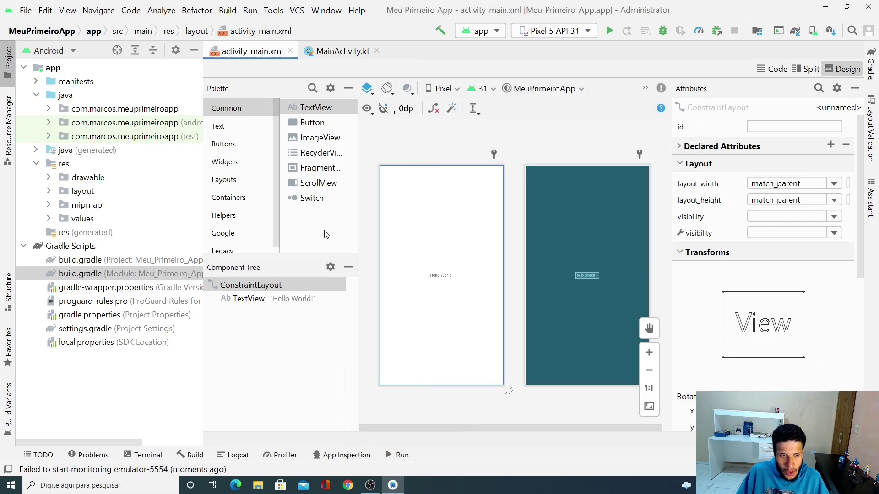
- Examine the devices available for a simultaneous run on multiple devices, and dismiss the selection
{"action": "left_click", "coordinate": [588, 31]}
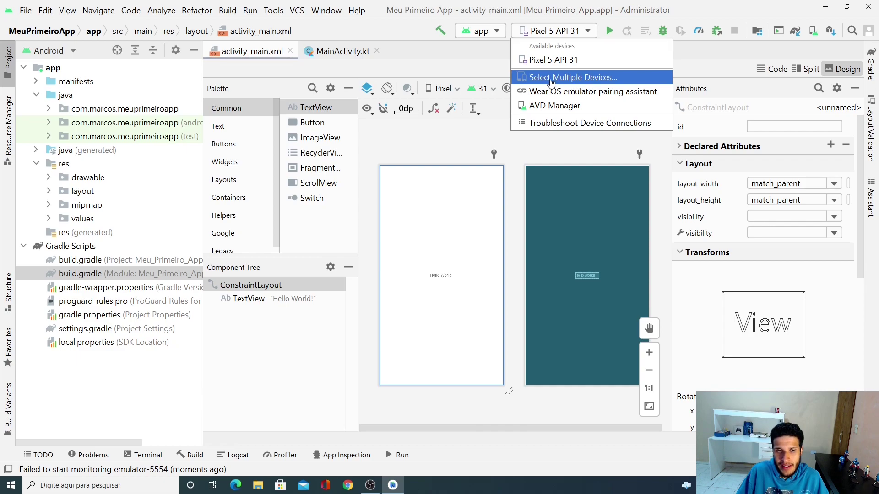
{"action": "left_click", "coordinate": [557, 82]}
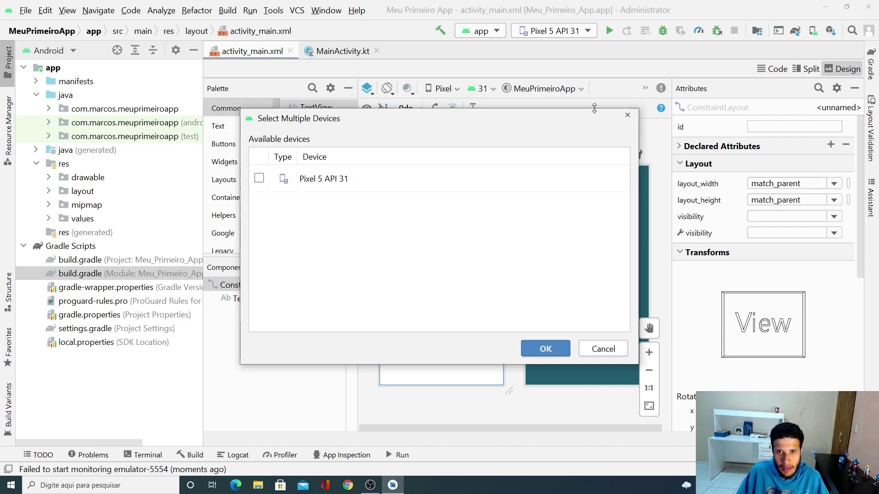
{"action": "left_click", "coordinate": [626, 115]}
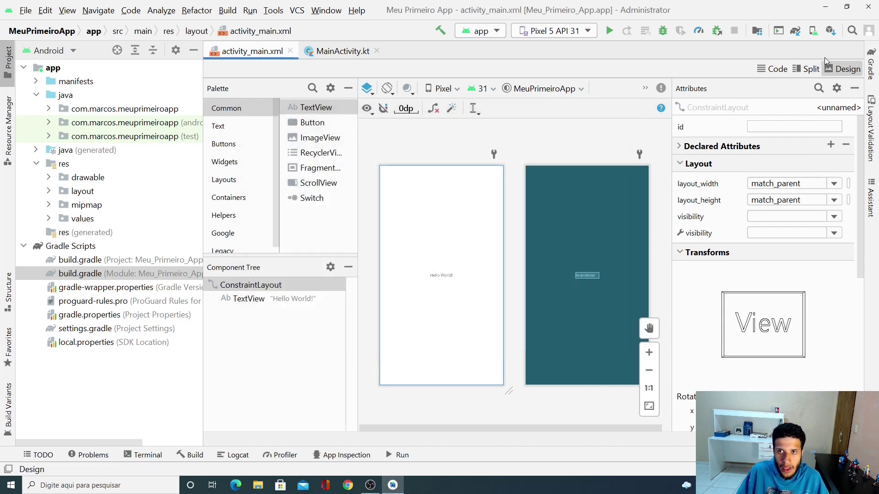
- Create a Pixel 4a virtual device with the S system image (API 31, x86_64, Android 12 Preview), and close the AVD Manager
{"action": "left_click", "coordinate": [813, 31]}
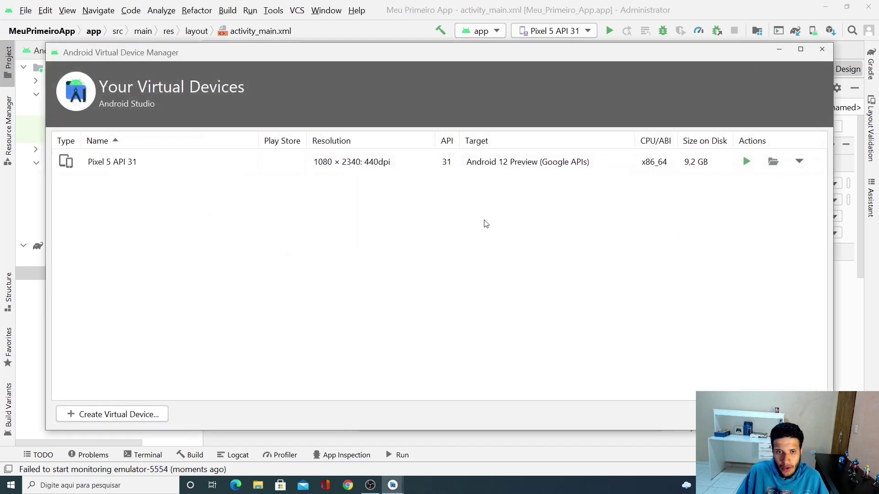
{"action": "left_click", "coordinate": [142, 414]}
{"action": "left_click", "coordinate": [223, 262]}
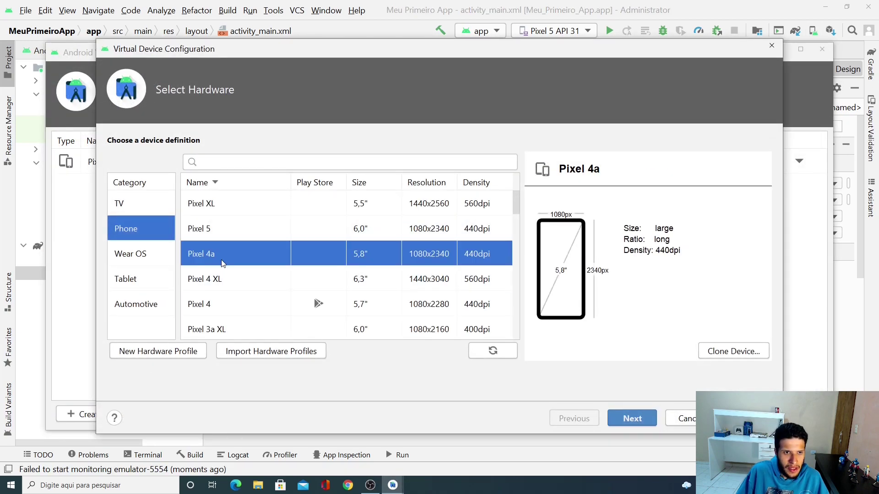
{"action": "left_click", "coordinate": [637, 419]}
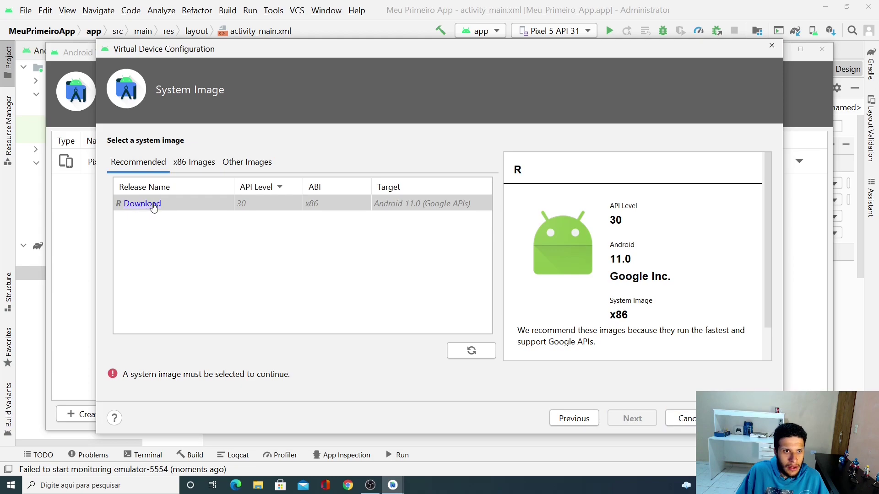
{"action": "left_click", "coordinate": [194, 163]}
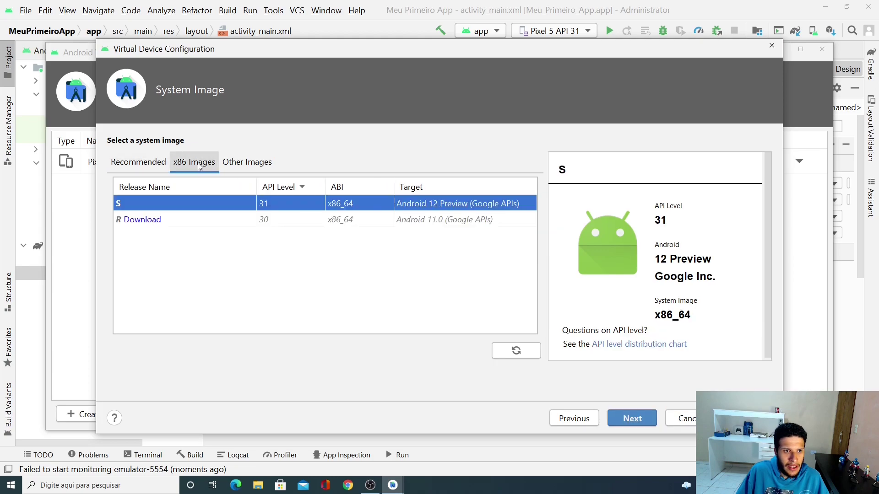
{"action": "left_click", "coordinate": [639, 420]}
{"action": "left_click", "coordinate": [232, 262]}
{"action": "left_click", "coordinate": [748, 418]}
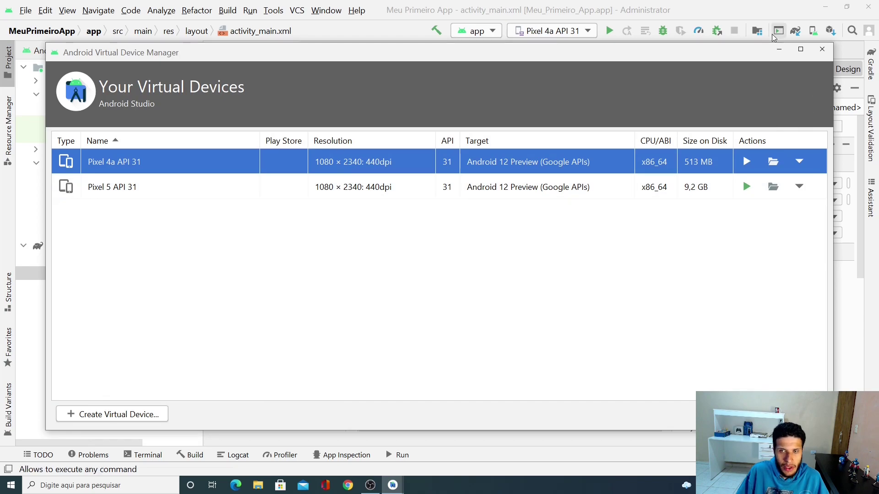
{"action": "left_click", "coordinate": [822, 49]}
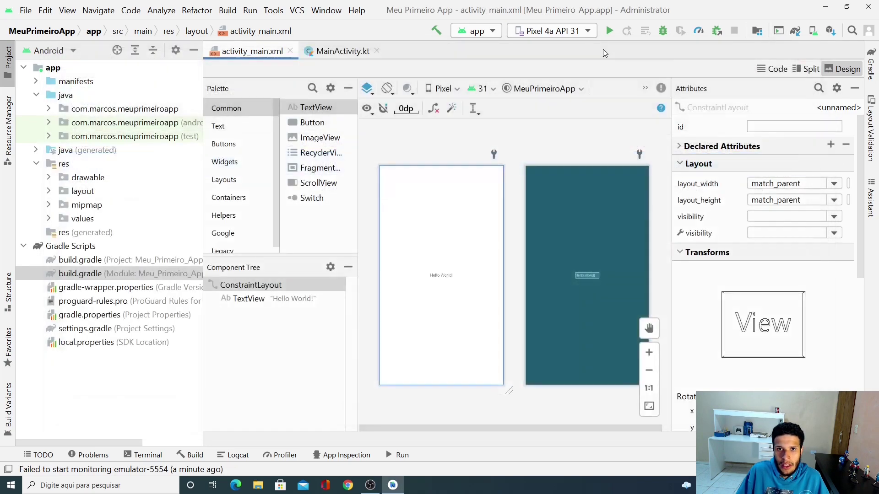
- Select both Pixel 4a API 31 and Pixel 5 API 31 as run targets
{"action": "left_click", "coordinate": [588, 30]}
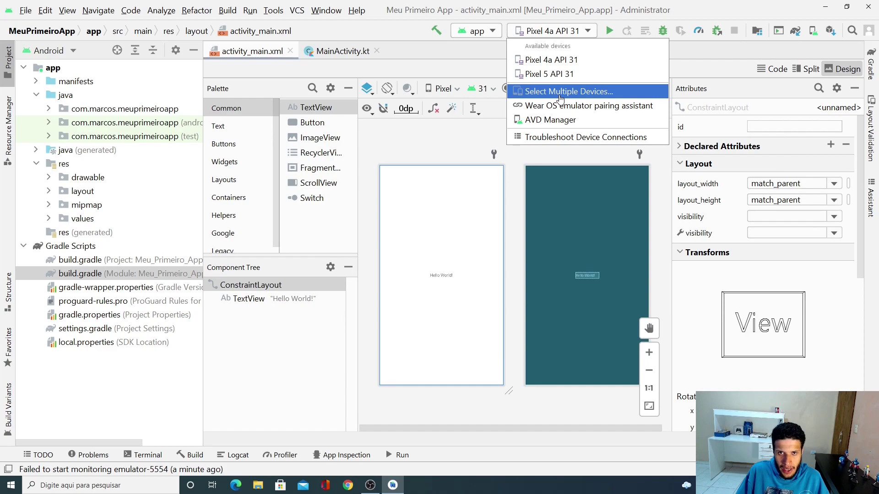
{"action": "left_click", "coordinate": [560, 92]}
{"action": "left_click", "coordinate": [259, 206]}
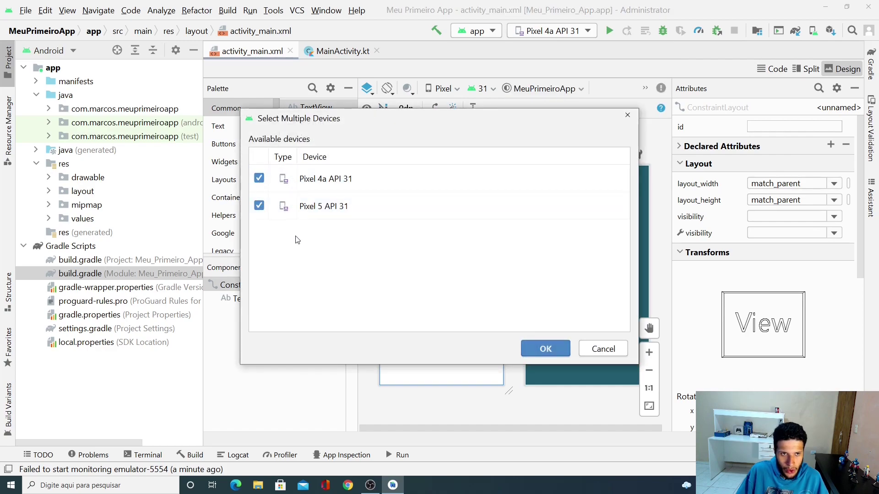
{"action": "left_click", "coordinate": [542, 352]}
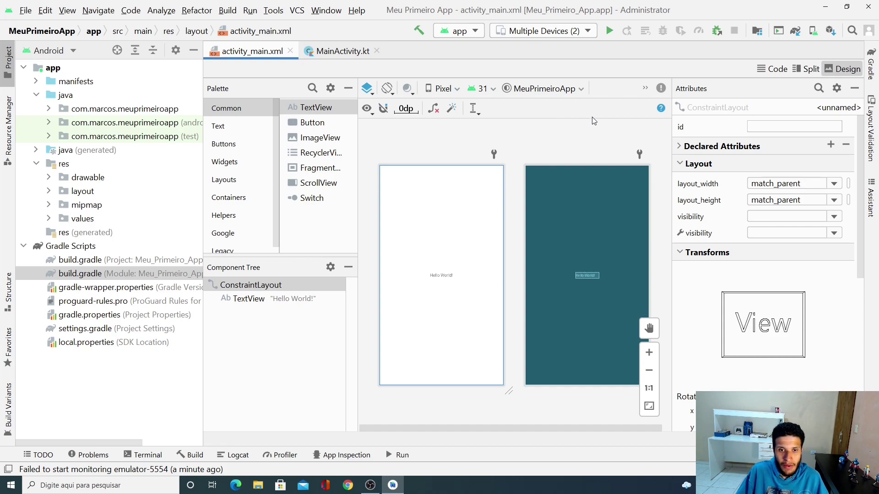
- Deselect Pixel 4a API 31 in the multiple-device selection so only Pixel 5 API 31 is the run target
{"action": "left_click", "coordinate": [588, 34]}
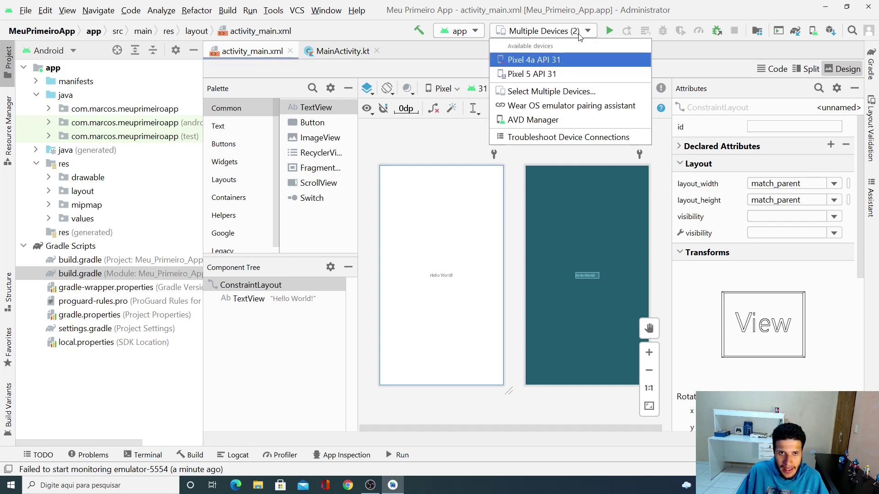
{"action": "left_click", "coordinate": [554, 92]}
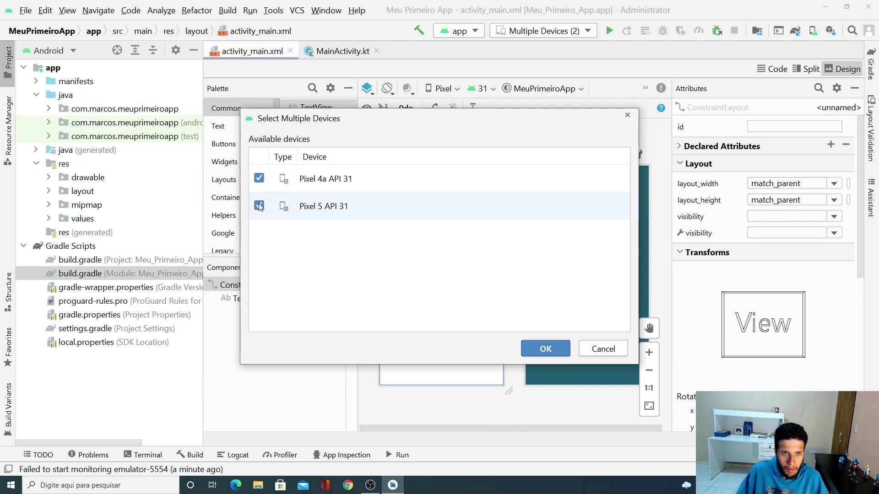
{"action": "left_click", "coordinate": [259, 178]}
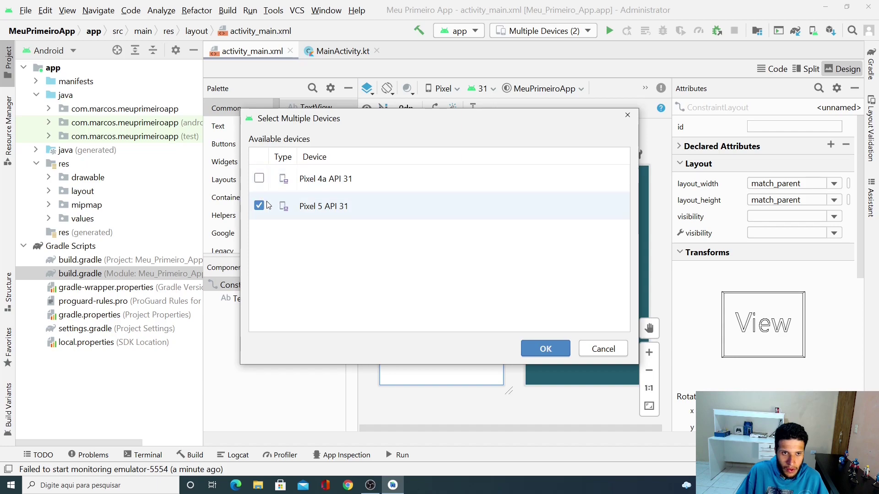
{"action": "left_click", "coordinate": [551, 350]}
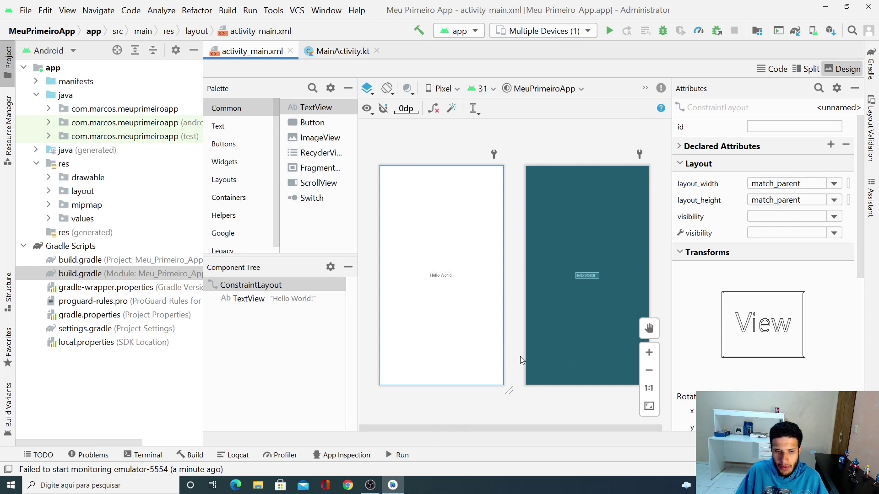
- Run the app on the Pixel 5 API 31 virtual device and shift the emulator window aside
{"action": "left_click", "coordinate": [609, 31]}
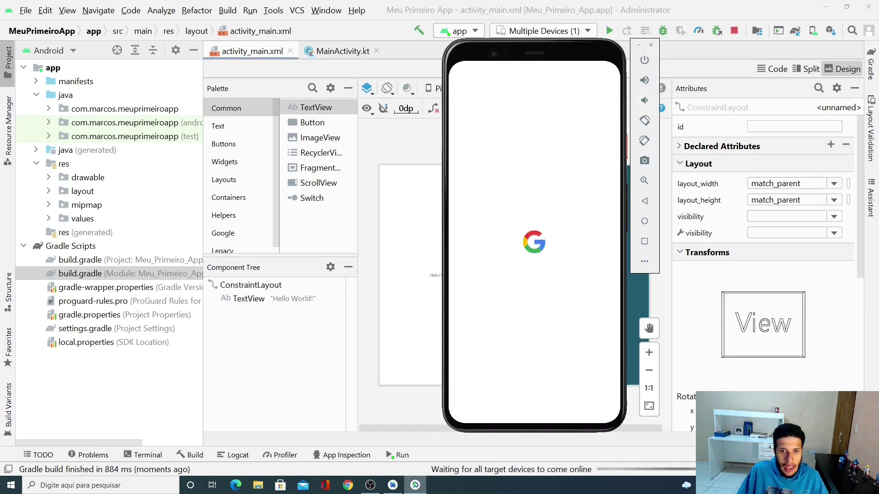
{"action": "left_click_drag", "start_coordinate": [548, 46], "coordinate": [592, 44]}
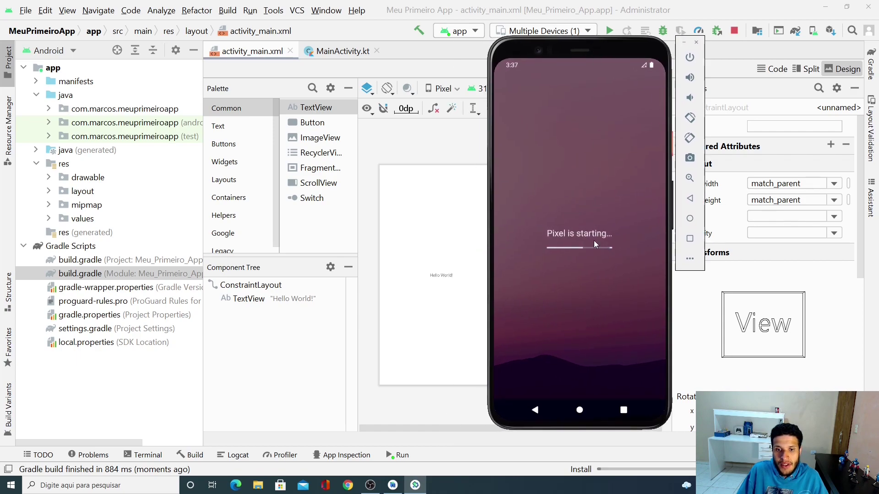
{"action": "left_click", "coordinate": [623, 410]}
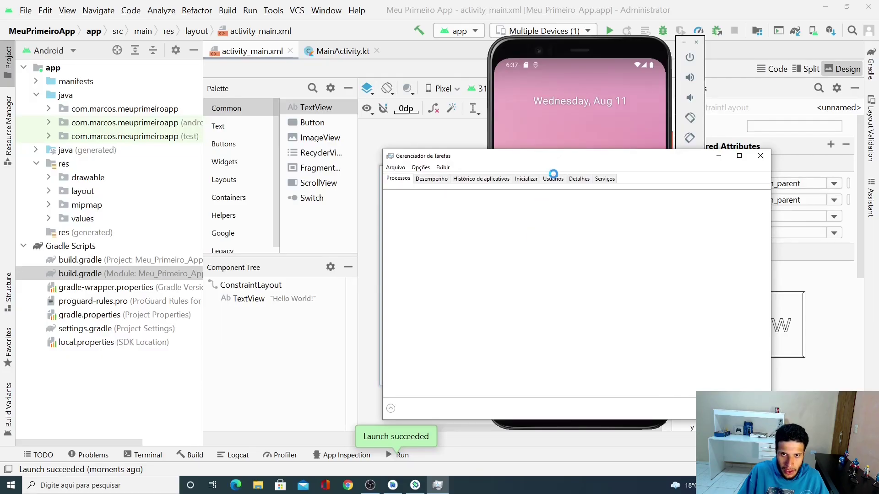
- Examine the processes and memory usage in Windows Task Manager, close it, and minimize the emulator
{"action": "left_click_drag", "start_coordinate": [574, 163], "coordinate": [489, 167]}
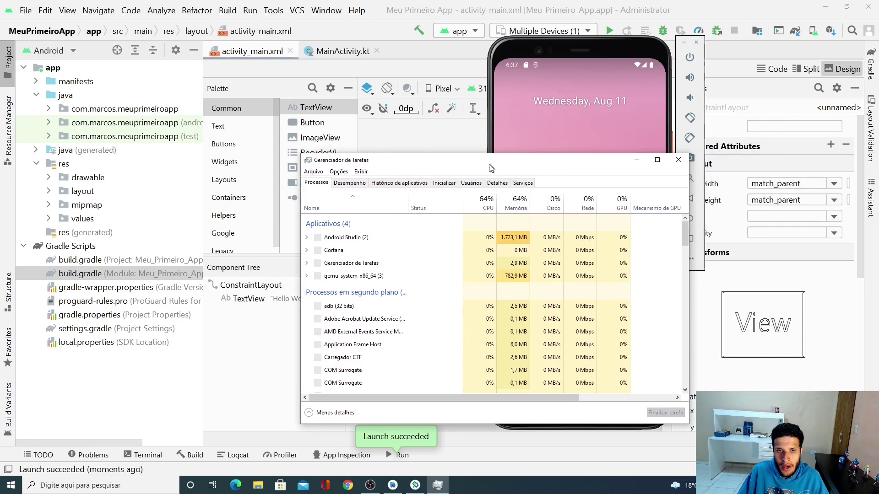
{"action": "left_click", "coordinate": [347, 185]}
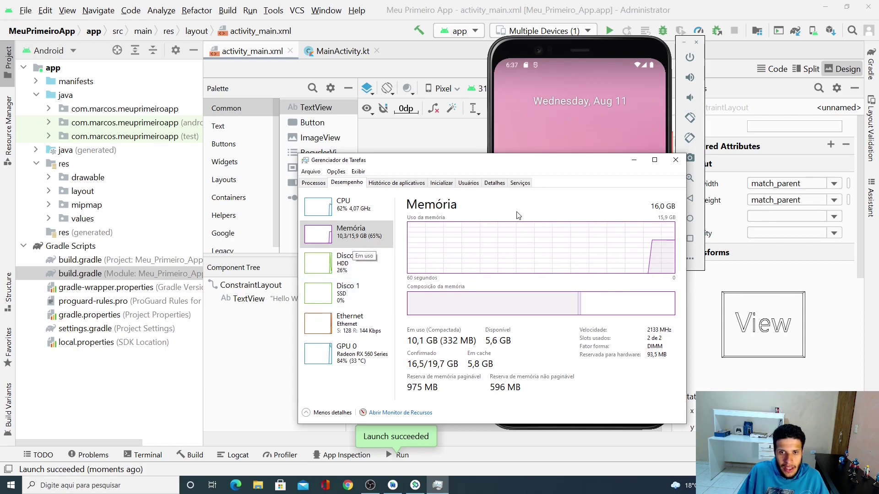
{"action": "left_click_drag", "start_coordinate": [544, 167], "coordinate": [609, 169]}
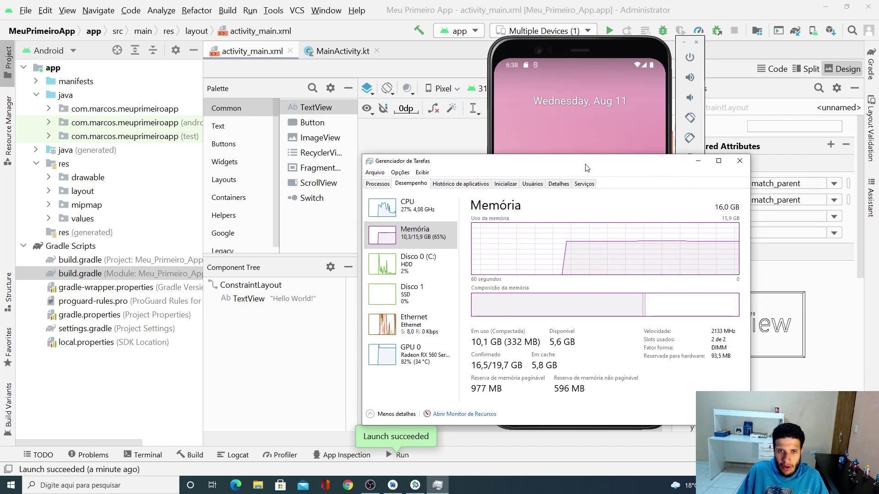
{"action": "left_click_drag", "start_coordinate": [581, 164], "coordinate": [475, 181]}
{"action": "left_click", "coordinate": [626, 178]}
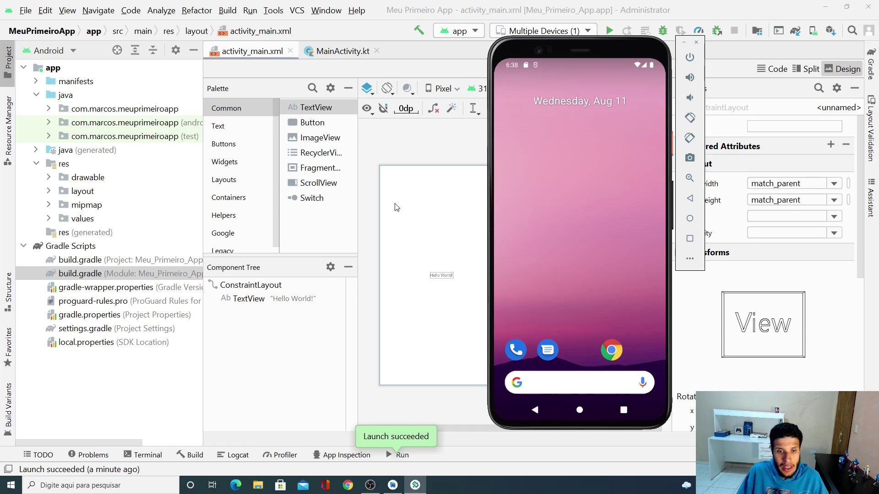
{"action": "left_click", "coordinate": [683, 42]}
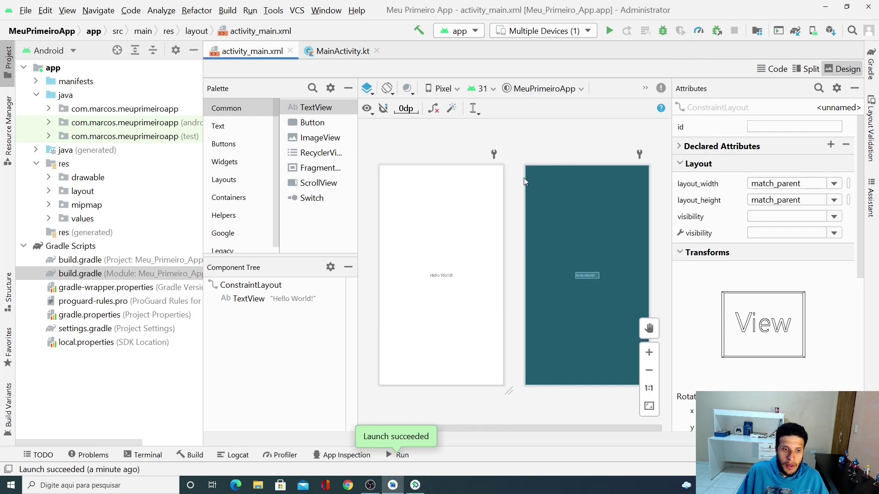